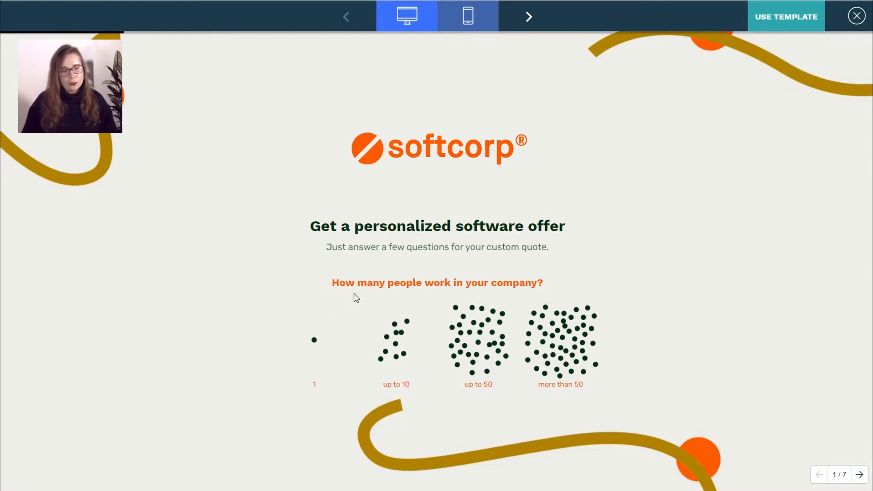
# - Run the Enterprise Software template preview through to its thank-you page, setting the user count
pyautogui.click(527, 19)
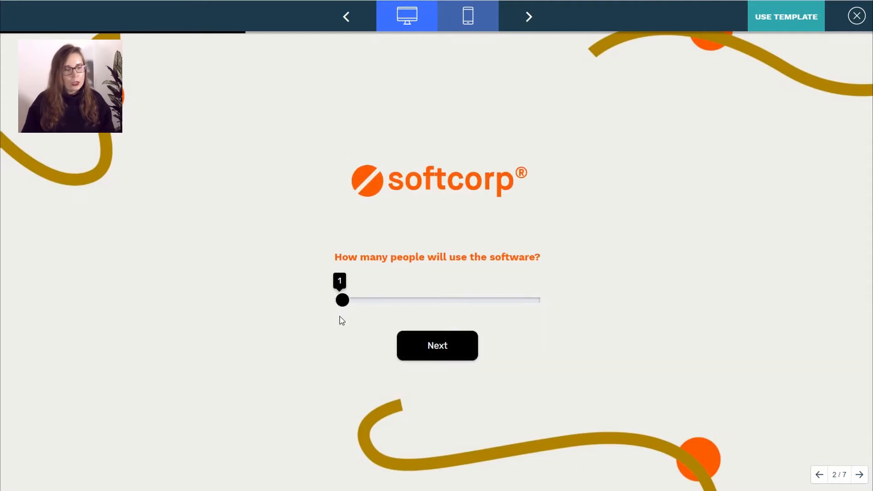
pyautogui.moveTo(343, 303); pyautogui.dragTo(547, 302)
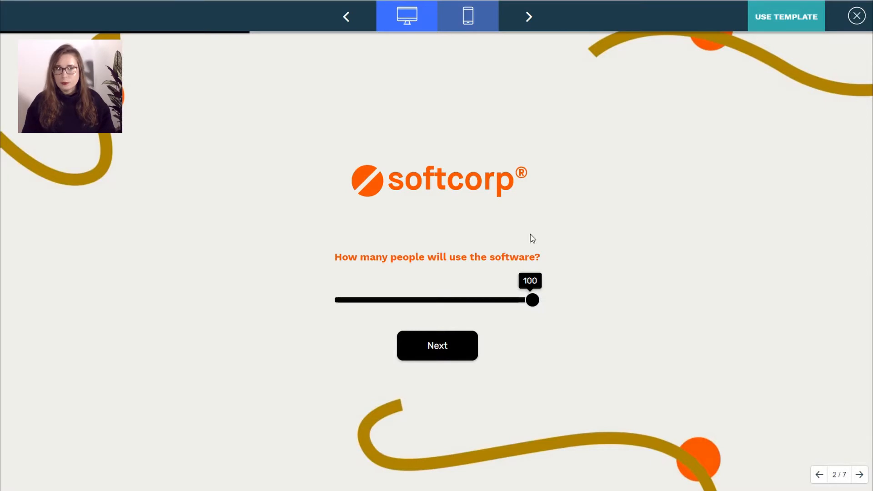
pyautogui.click(528, 22)
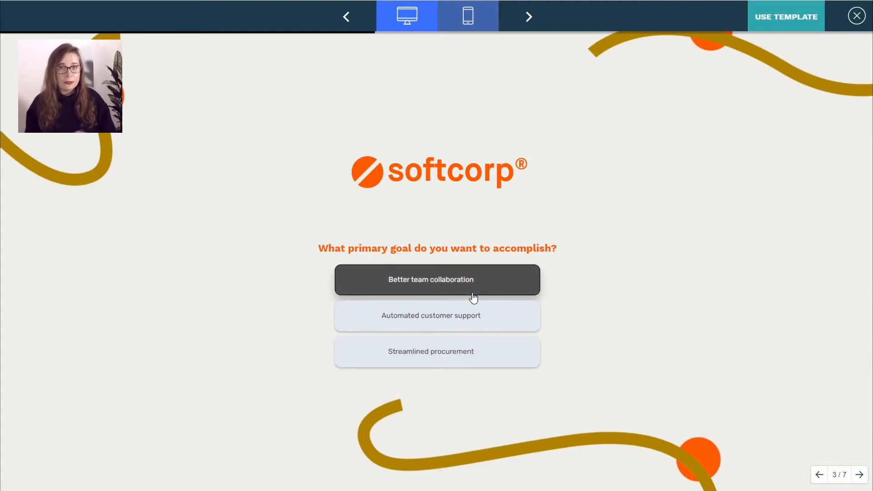
pyautogui.click(528, 18)
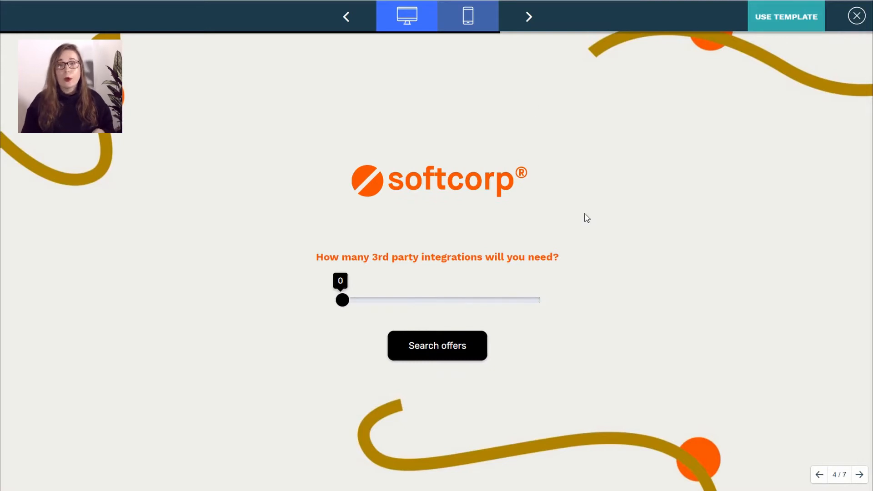
pyautogui.click(528, 17)
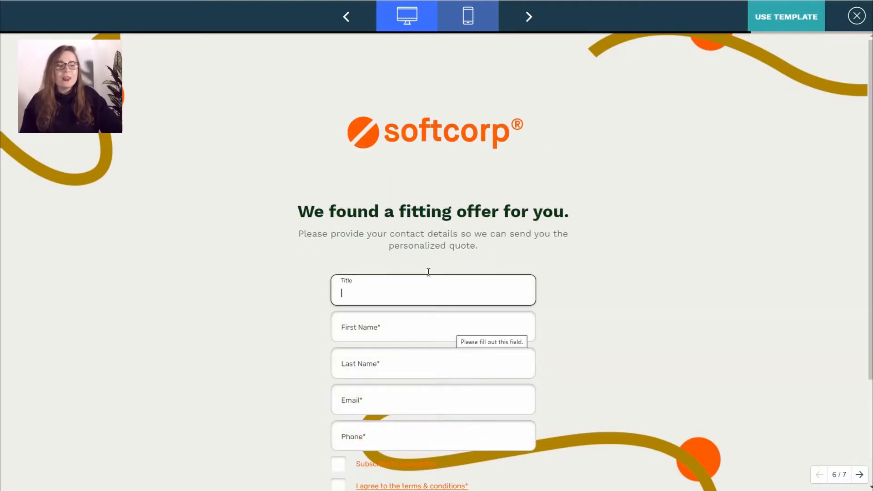
pyautogui.scroll(-3, 426, 272)
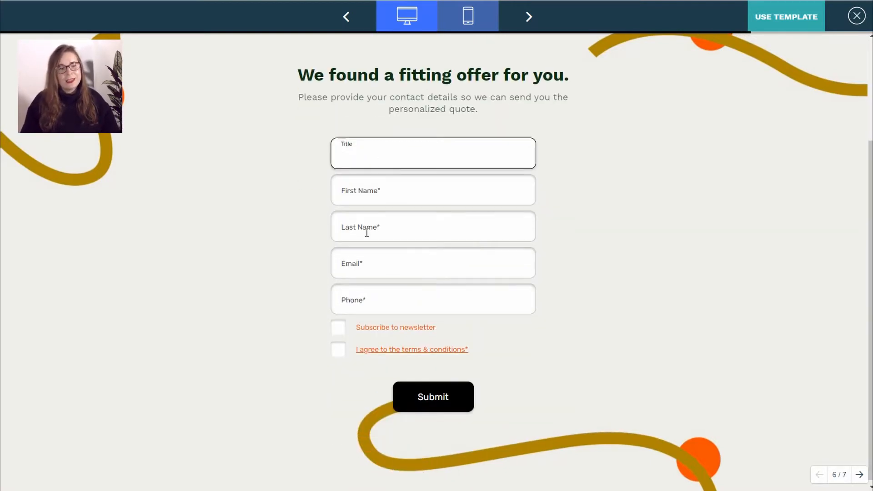
pyautogui.click(528, 17)
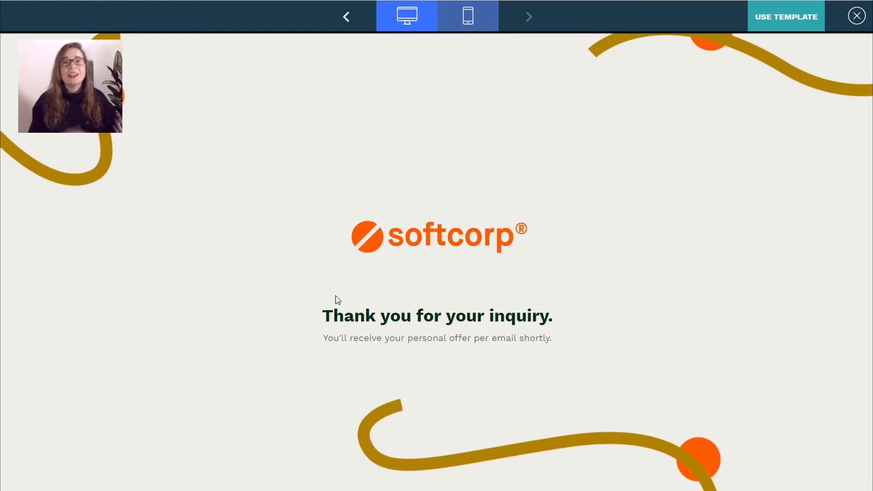
# - Close that preview, filter to Custom Price Quotes, and preview the Personal Loan Offer template
pyautogui.click(856, 16)
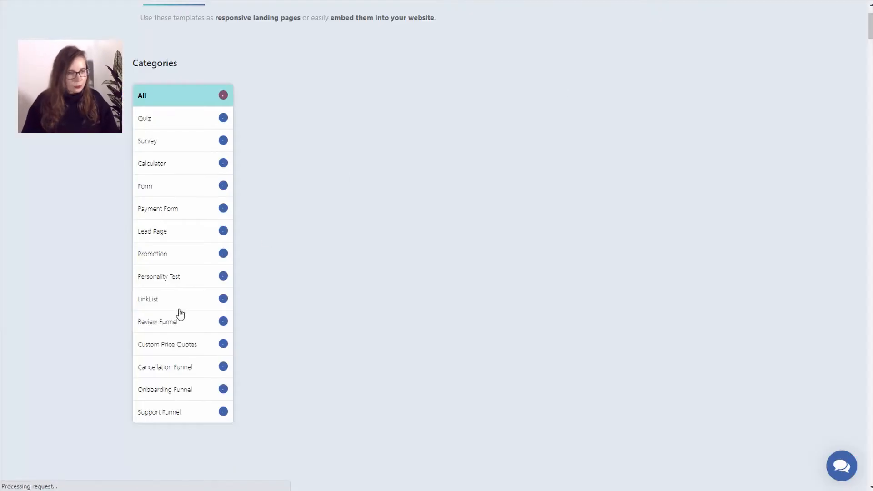
pyautogui.click(173, 353)
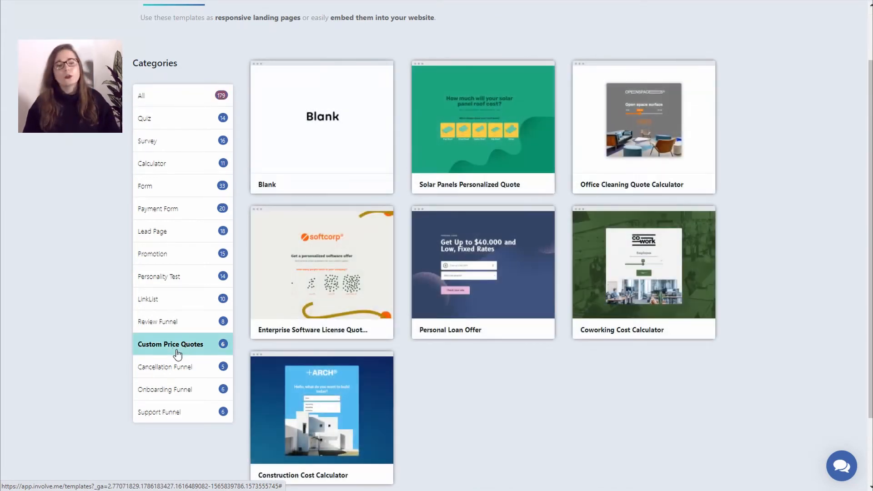
pyautogui.moveTo(521, 245)
pyautogui.click(458, 306)
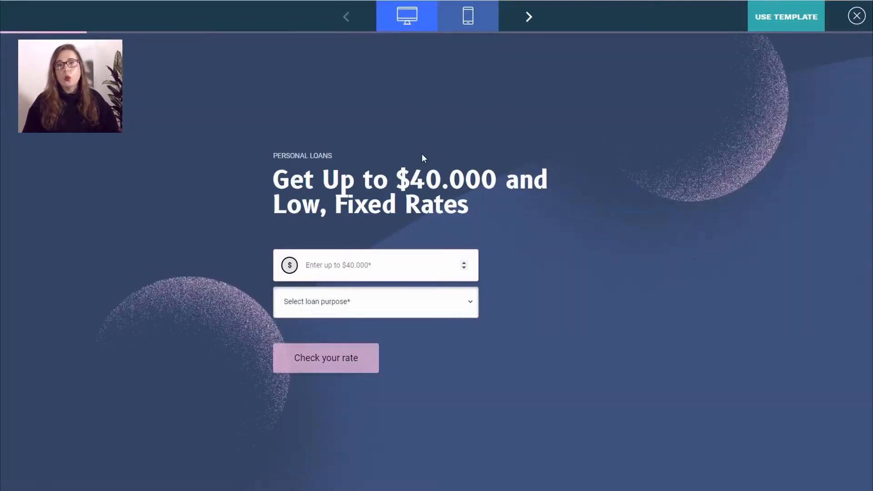
# - Request a 20000 loan for Business purposes and check the rate
pyautogui.moveTo(397, 179); pyautogui.dragTo(495, 178)
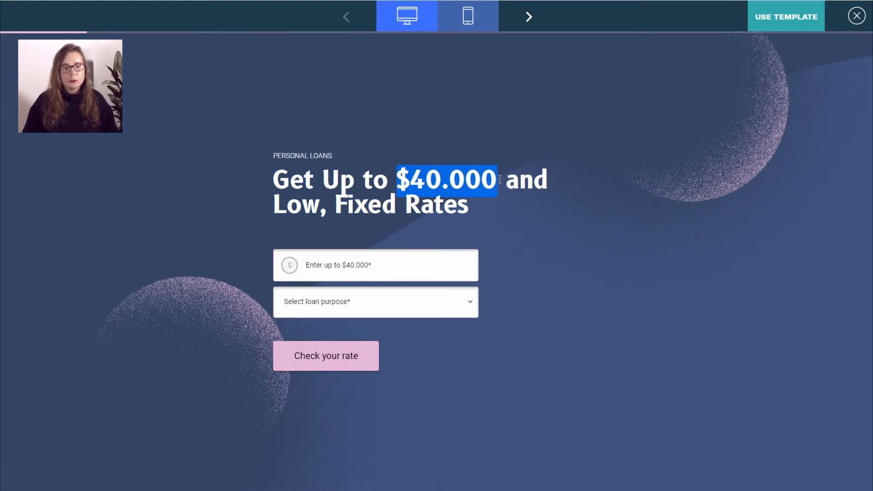
pyautogui.click(356, 262)
pyautogui.write('20000')
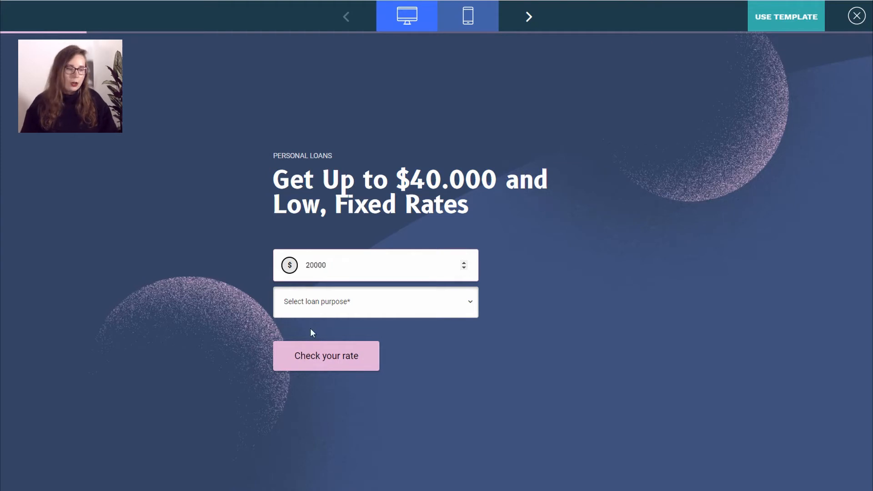
pyautogui.click(311, 304)
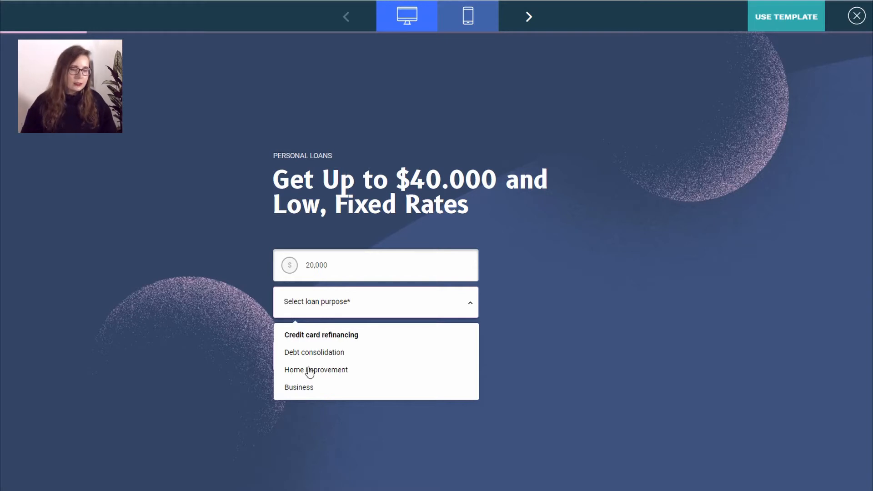
pyautogui.click(310, 390)
pyautogui.click(526, 19)
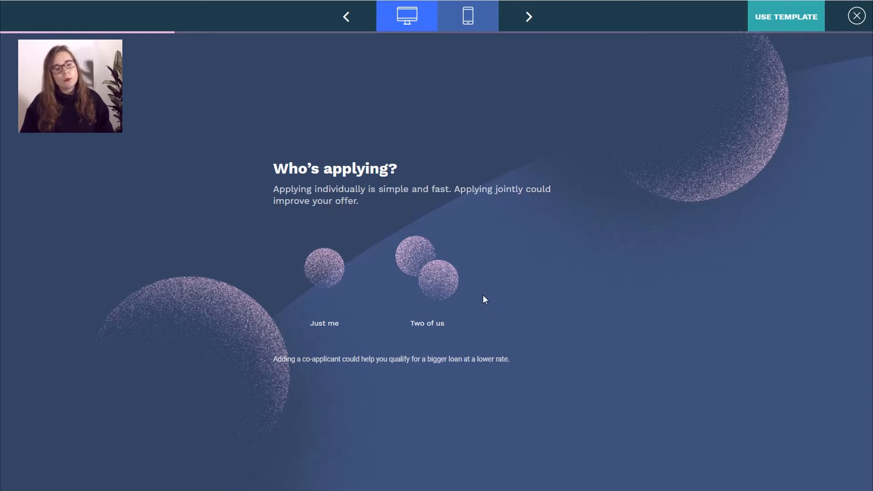
# - Skip through the remaining applicant questions to the thank-you page, then close the preview
pyautogui.click(531, 23)
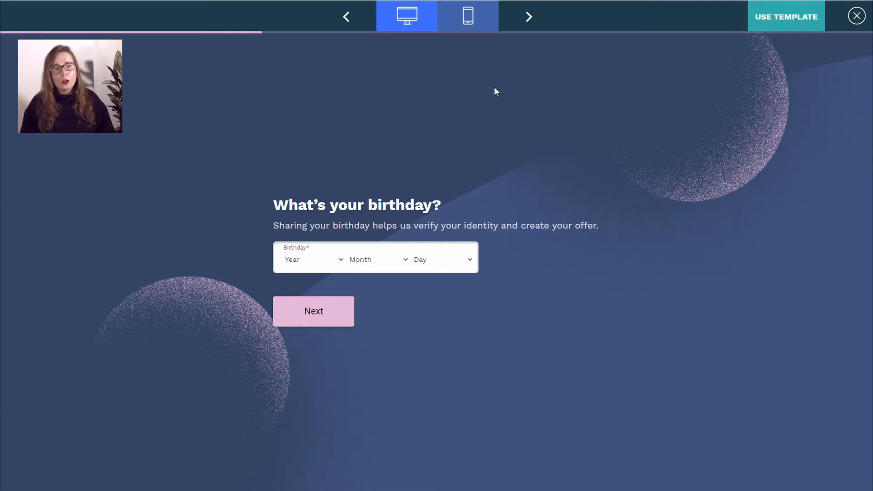
pyautogui.click(529, 23)
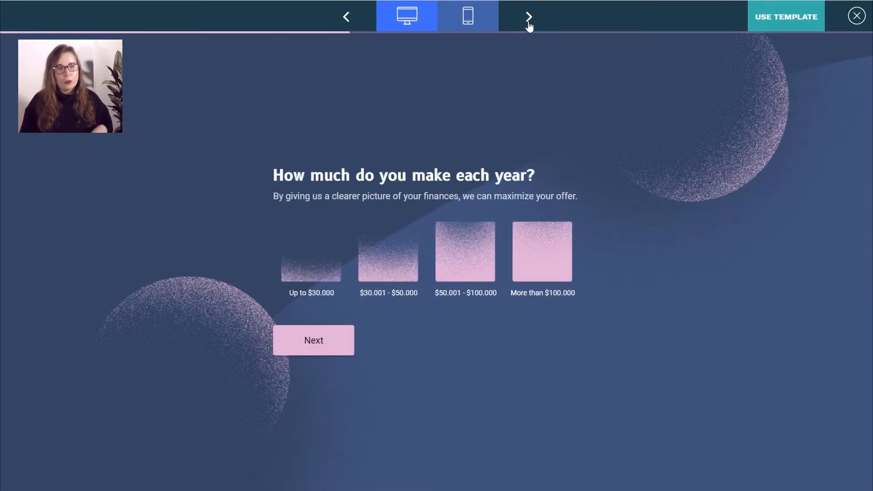
pyautogui.click(528, 21)
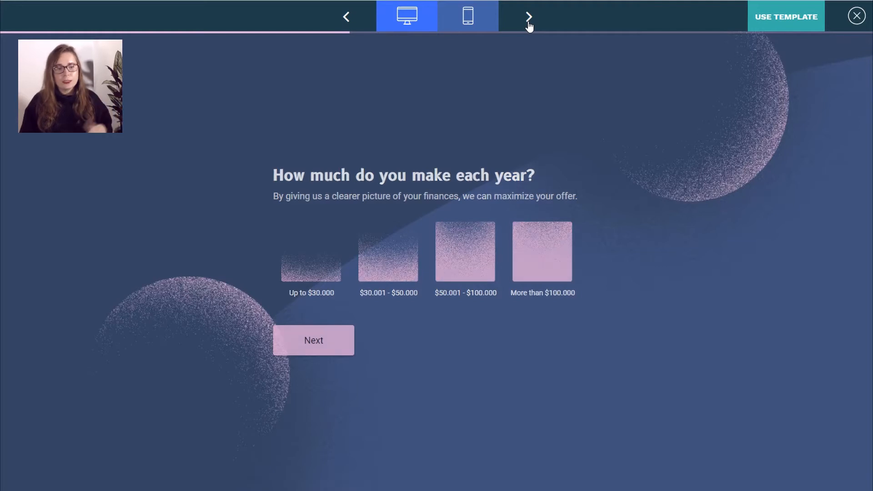
pyautogui.click(529, 23)
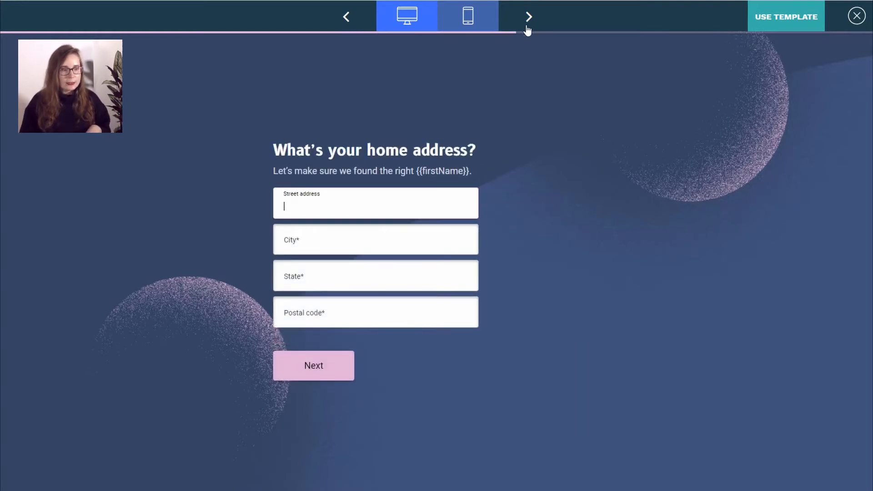
pyautogui.click(525, 21)
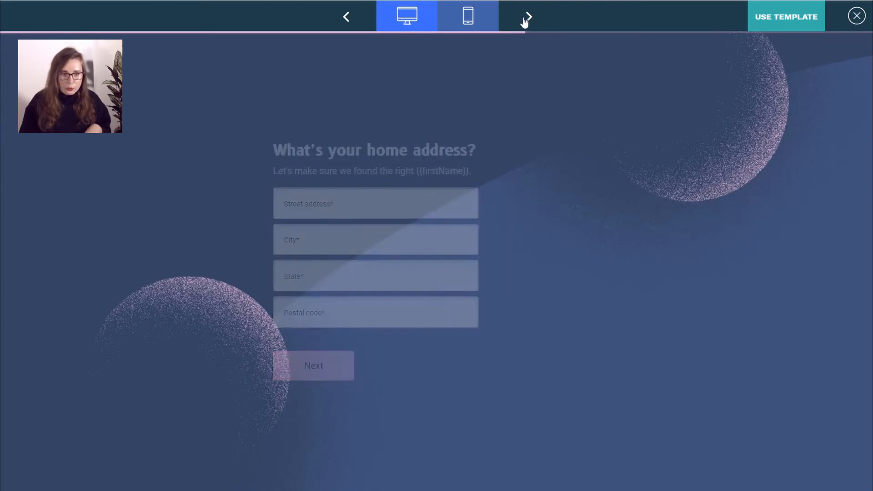
pyautogui.click(531, 25)
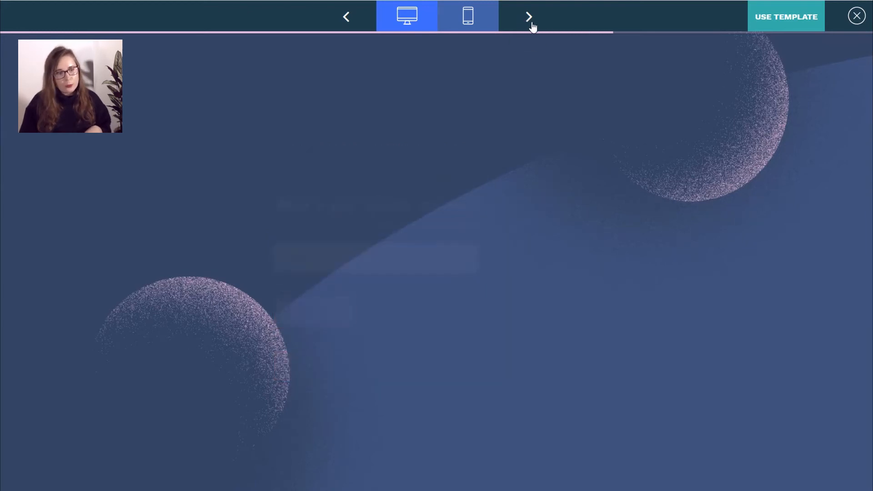
pyautogui.click(531, 22)
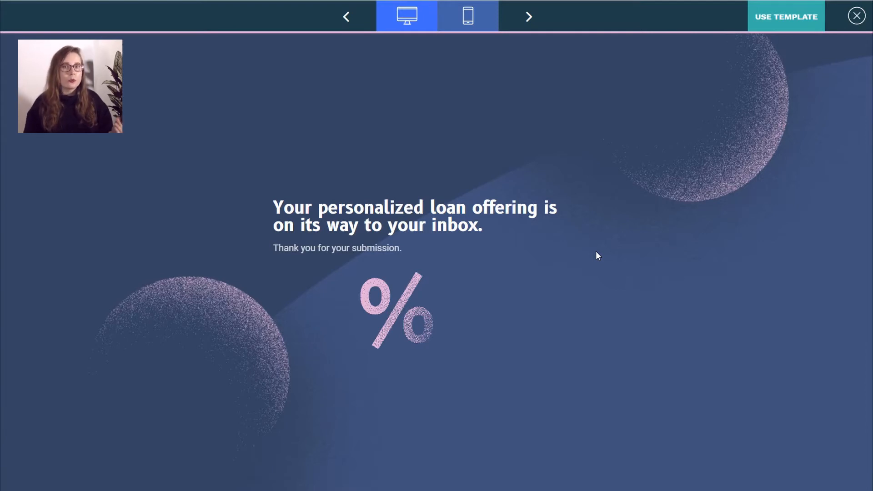
pyautogui.click(856, 16)
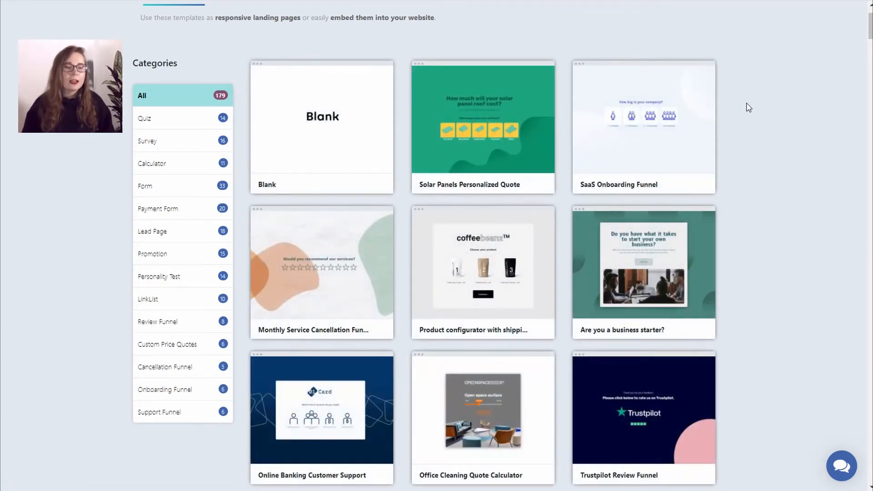
# - Choose the Blank template card to create a new project
pyautogui.scroll(-5, 769, 176)
pyautogui.scroll(8, 768, 176)
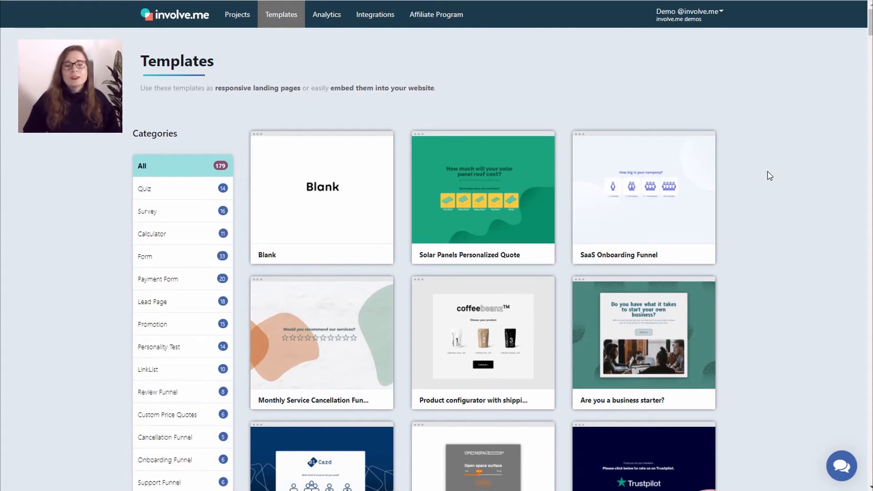
pyautogui.moveTo(489, 188)
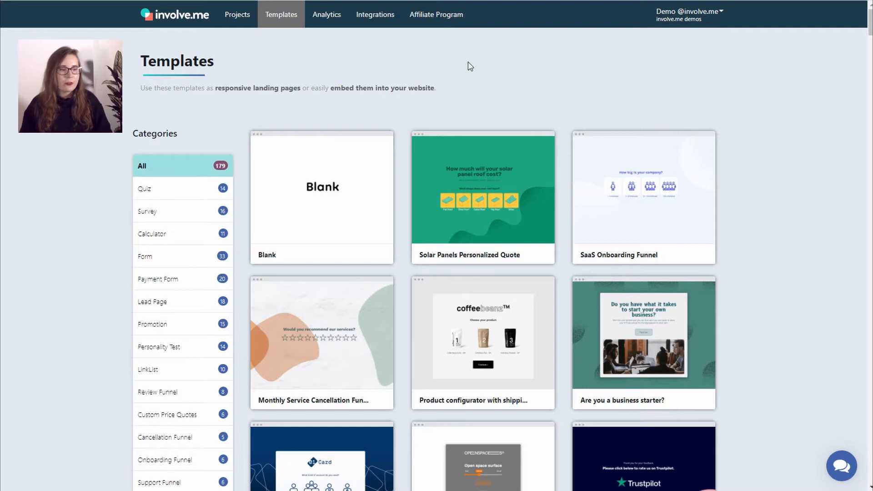
pyautogui.moveTo(296, 206)
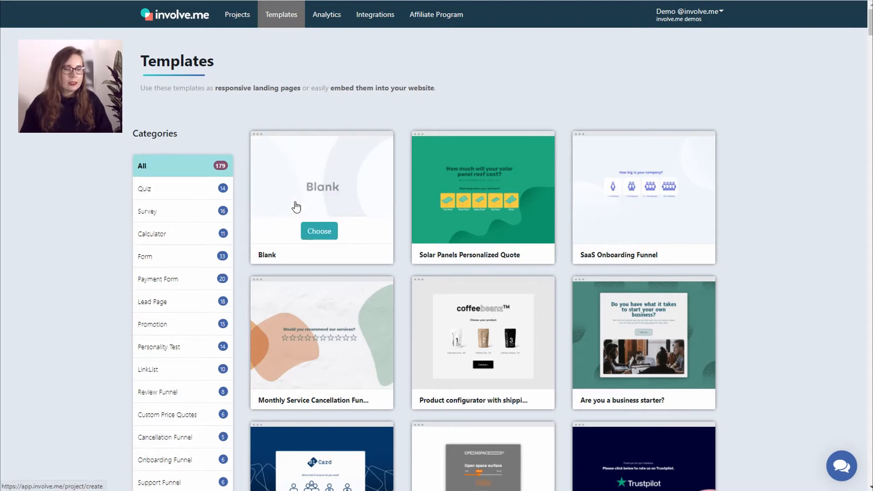
pyautogui.click(318, 231)
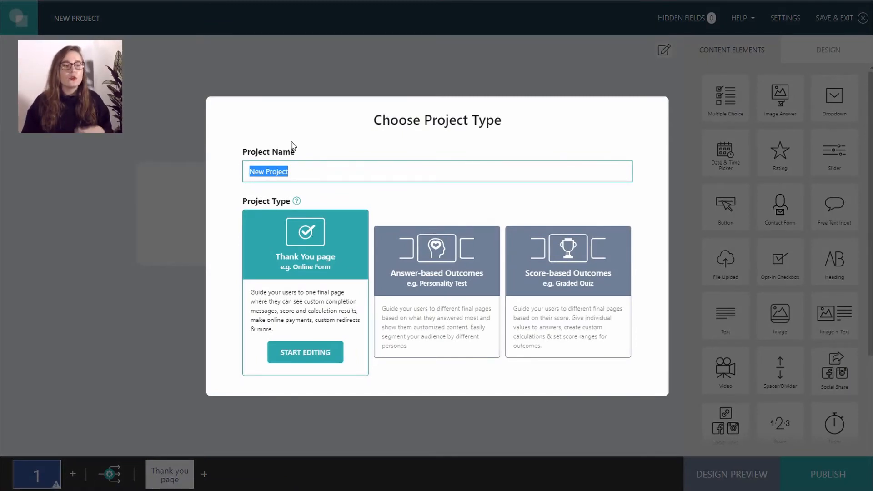
# - Pick Thank You page as the project type, name it 'Price Quotes', and start editing
pyautogui.moveTo(379, 122); pyautogui.dragTo(526, 124)
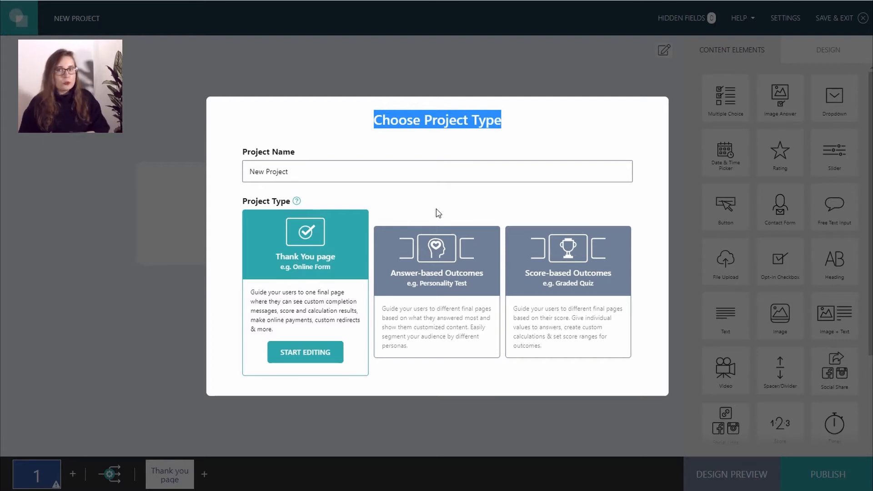
pyautogui.click(448, 260)
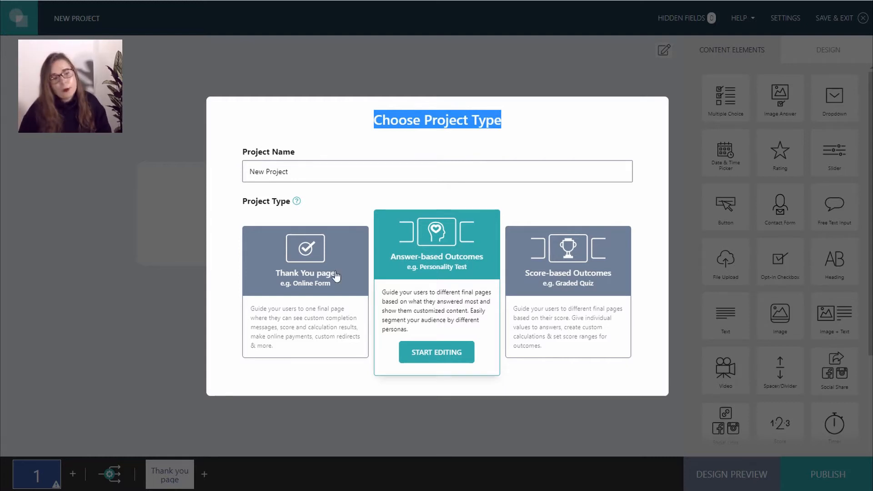
pyautogui.click(273, 280)
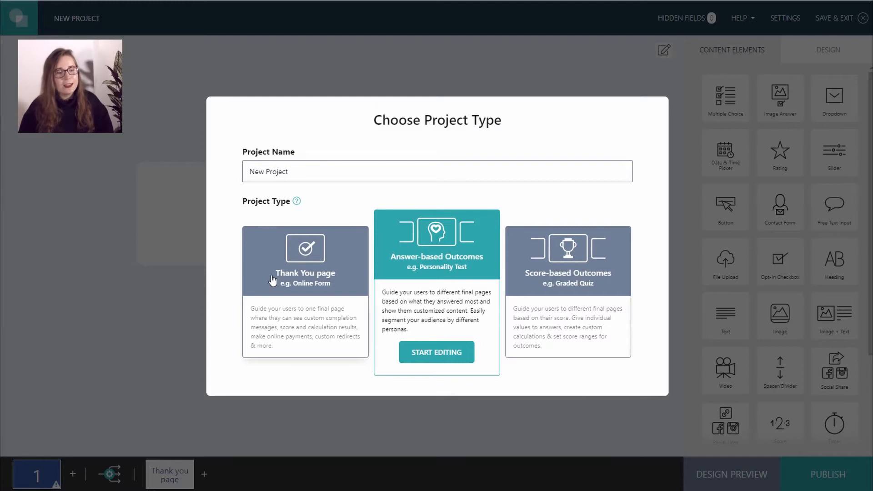
pyautogui.click(346, 172)
pyautogui.press('BackSpace')
pyautogui.press('BackSpace')
pyautogui.press('BackSpace')
pyautogui.press('BackSpace')
pyautogui.press('BackSpace')
pyautogui.press('BackSpace')
pyautogui.press('BackSpace')
pyautogui.press('BackSpace')
pyautogui.press('BackSpace')
pyautogui.press('BackSpace')
pyautogui.press('BackSpace')
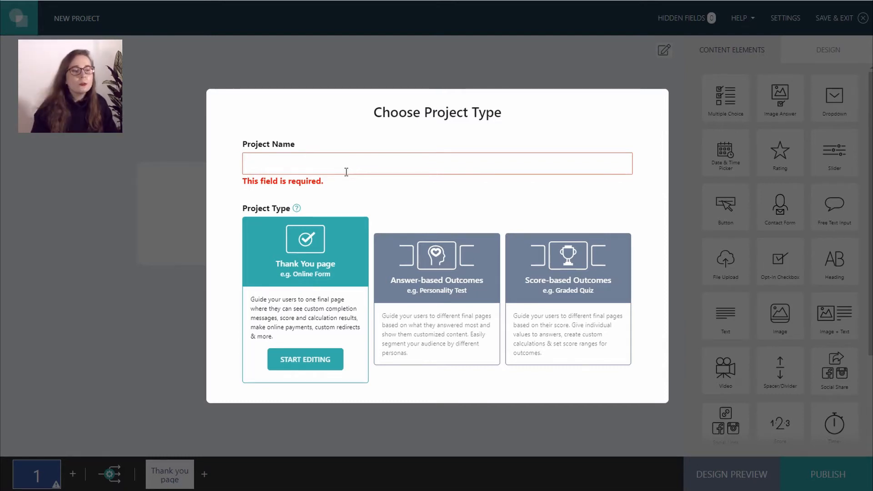
pyautogui.write('Pr')
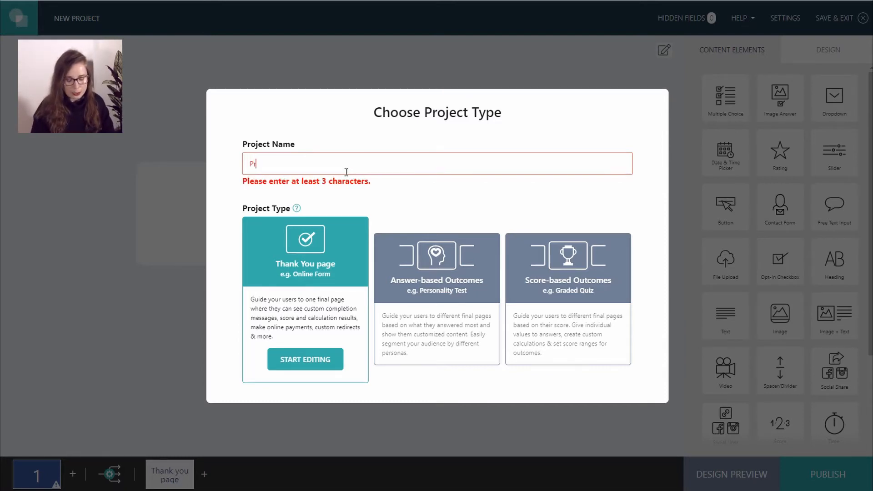
pyautogui.write('ice Qouuotes')
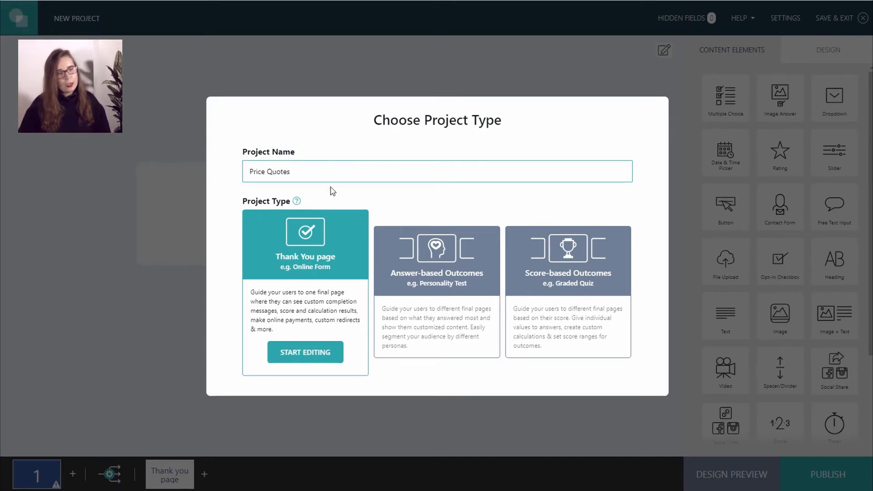
pyautogui.click(327, 355)
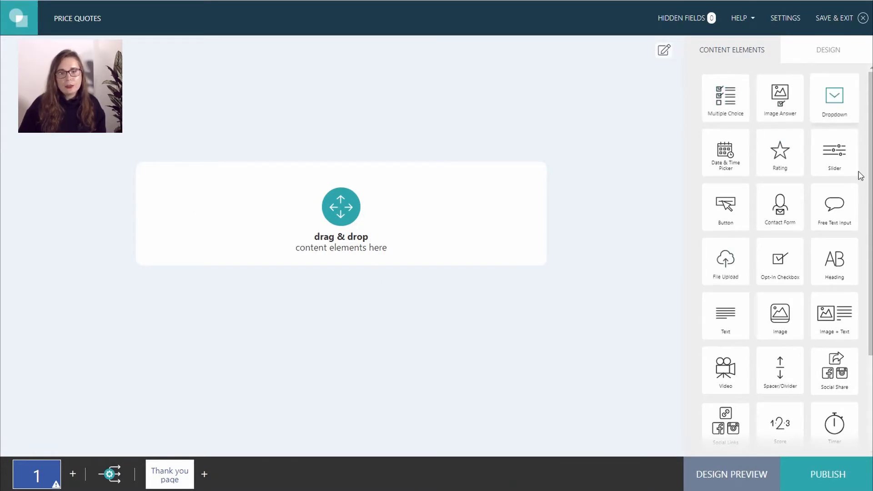
# - Add a Heading block reading 'How much will your solar roof cost?' to the first page
pyautogui.scroll(-3, 821, 404)
pyautogui.scroll(3, 818, 409)
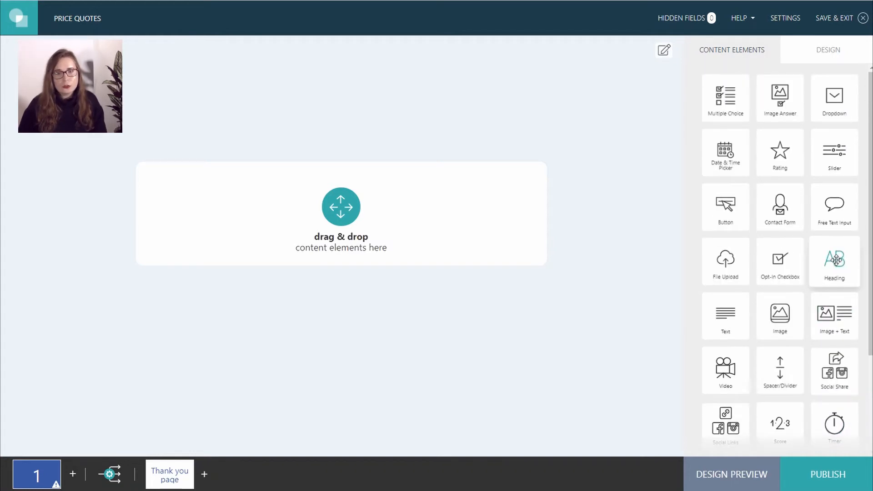
pyautogui.moveTo(834, 269); pyautogui.dragTo(332, 223)
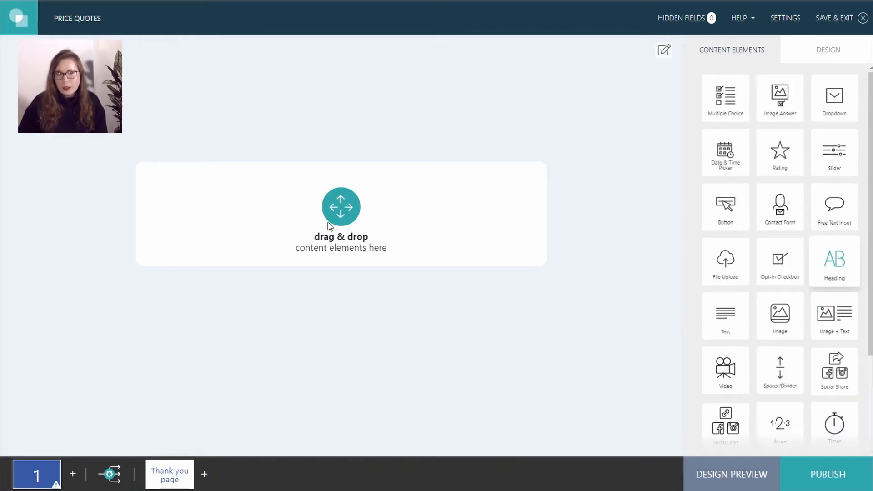
pyautogui.click(781, 136)
pyautogui.hotkey('ctrl', 'a')
pyautogui.press('BackSpace')
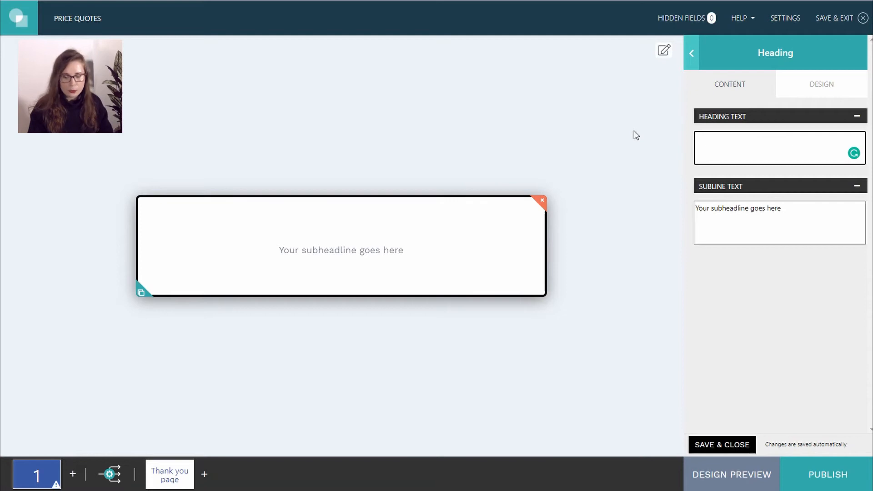
pyautogui.write('How much wil')
pyautogui.write('l uout')
pyautogui.press('BackSpace')
pyautogui.press('BackSpace')
pyautogui.press('BackSpace')
pyautogui.press('BackSpace')
pyautogui.write('zou')
pyautogui.press('BackSpace')
pyautogui.press('BackSpace')
pyautogui.press('BackSpace')
pyautogui.write('your')
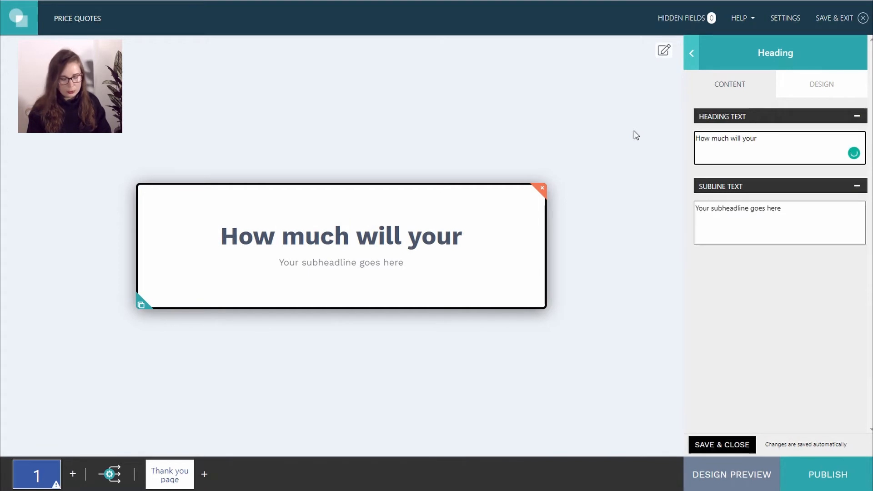
pyautogui.write(' solar roof')
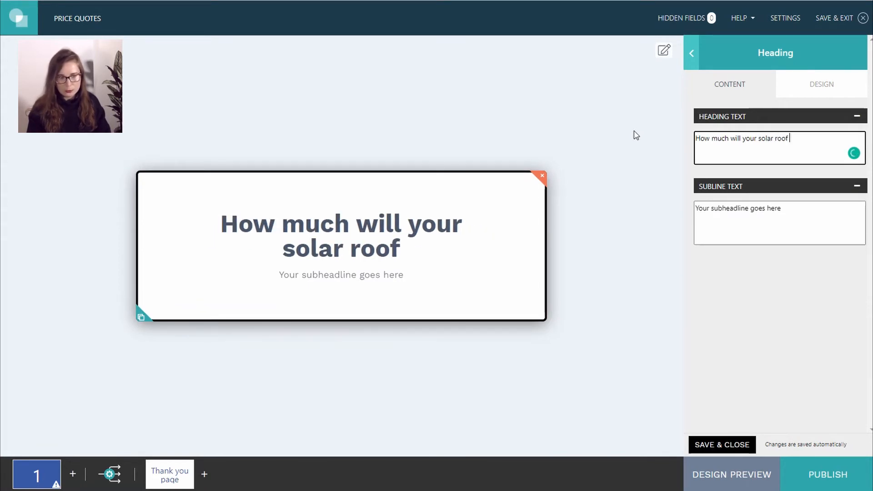
pyautogui.write(' cost?')
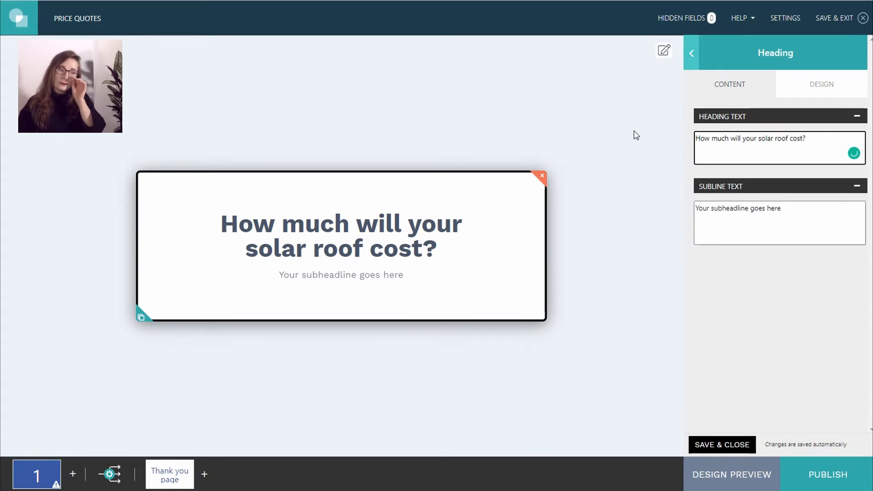
# - Replace the placeholder subline with the pasted custom price quote text
pyautogui.click(796, 227)
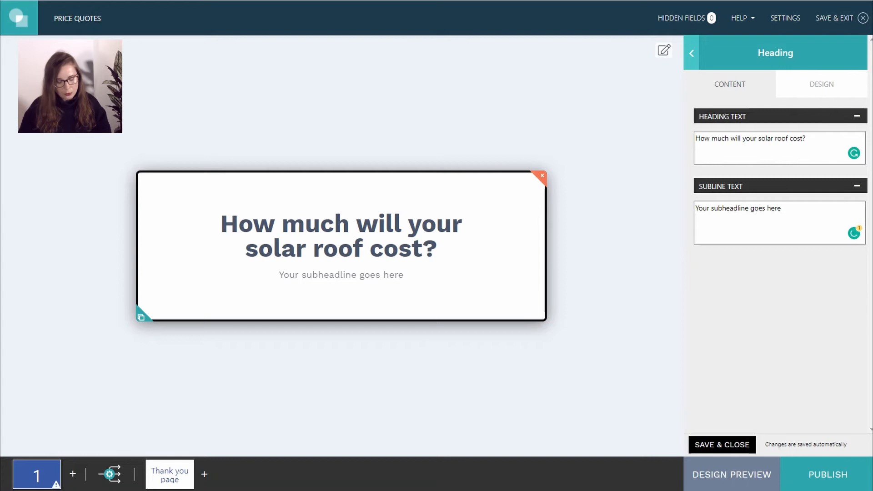
pyautogui.click(802, 218)
pyautogui.hotkey('ctrl', 'a')
pyautogui.press('BackSpace')
pyautogui.write("We'll crunch the numbers and send you a custom price quote.")
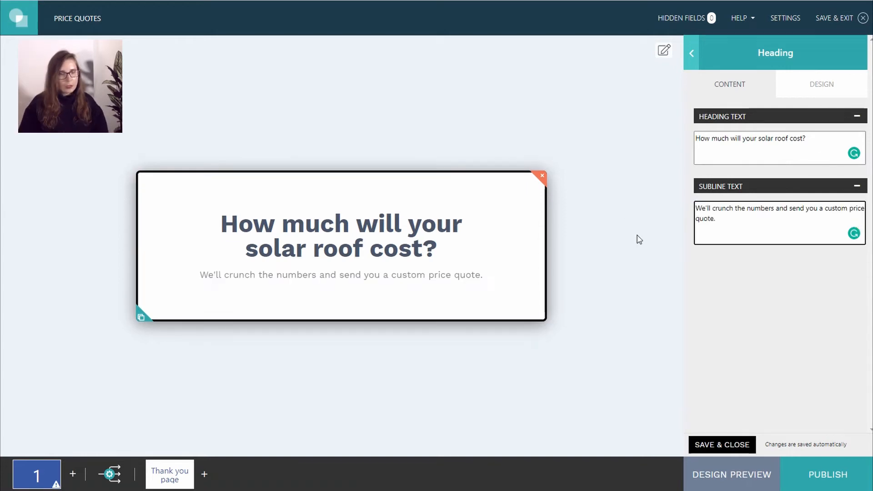
pyautogui.click(606, 261)
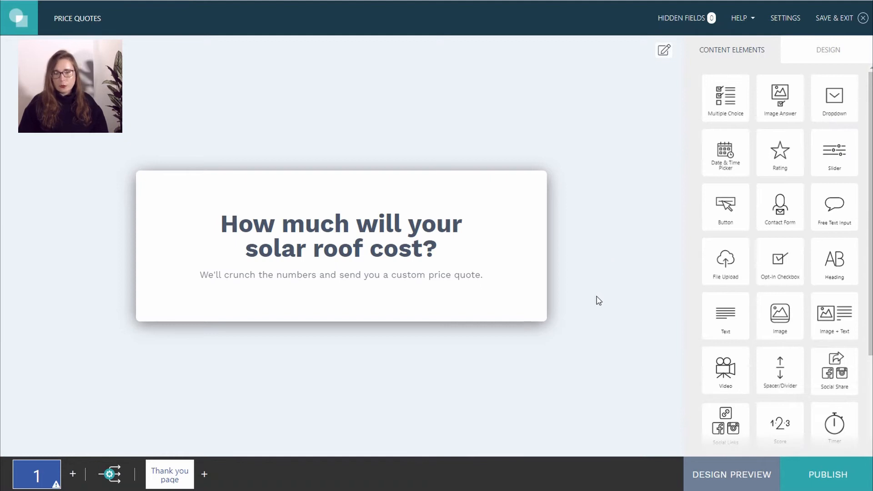
pyautogui.scroll(-1, 781, 269)
pyautogui.scroll(1, 782, 269)
# - Add an Image Answer question with Horizontal answer layout and square image shape
pyautogui.moveTo(780, 98); pyautogui.dragTo(404, 332)
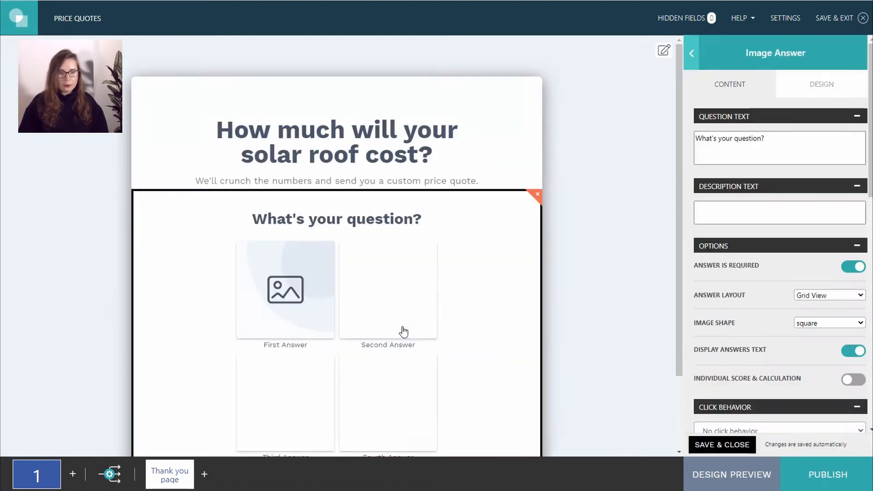
pyautogui.scroll(-2, 752, 282)
pyautogui.click(830, 227)
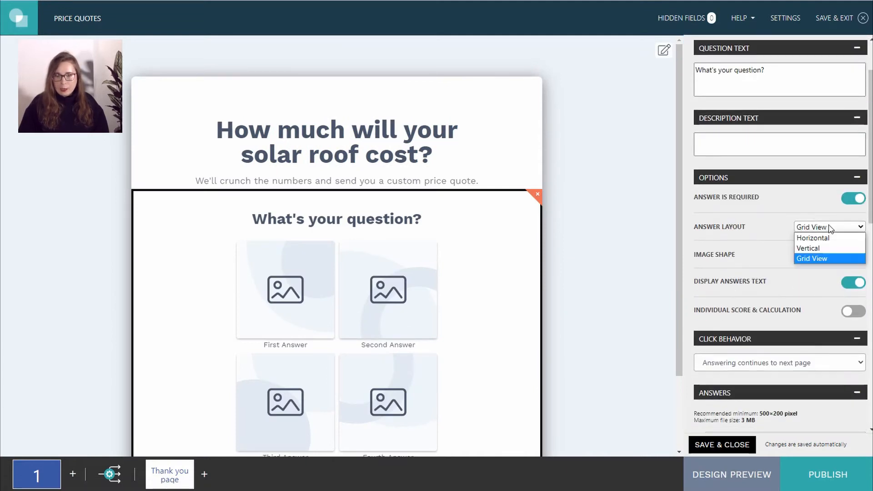
pyautogui.click(831, 237)
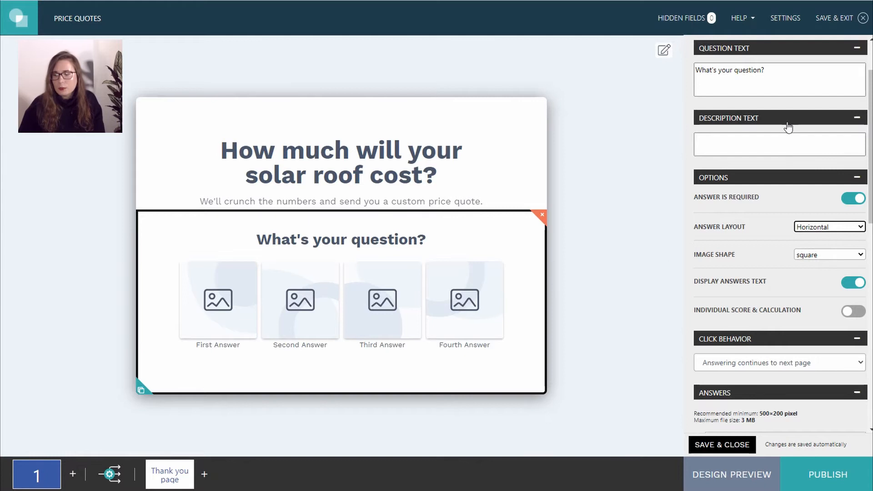
pyautogui.click(805, 256)
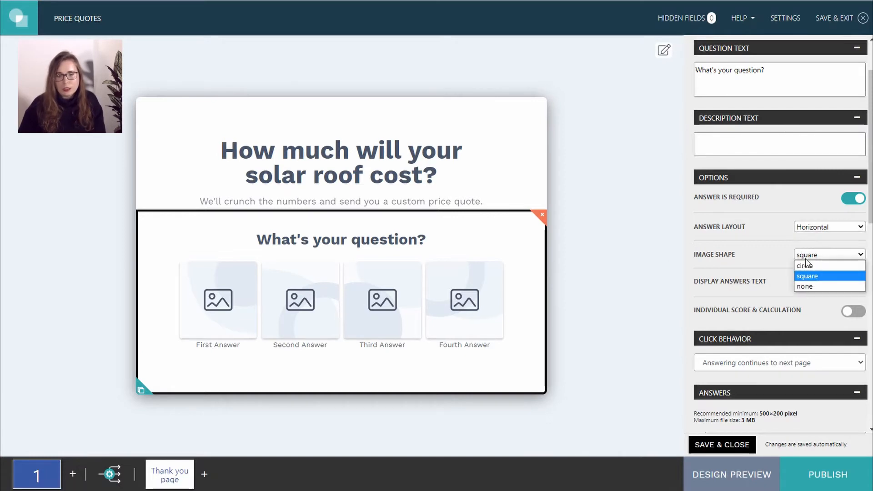
pyautogui.click(772, 263)
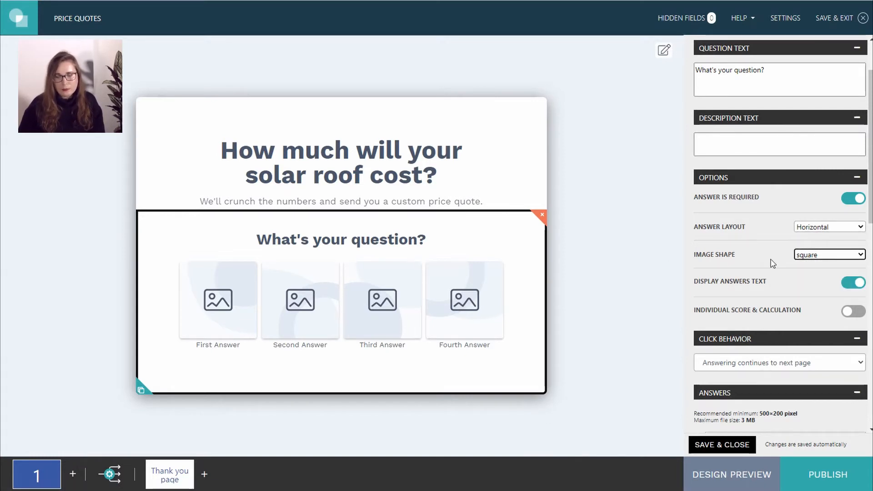
# - Add a fifth answer and set the question text to 'What shape does your roof have?'
pyautogui.scroll(-5, 772, 263)
pyautogui.scroll(-7, 772, 263)
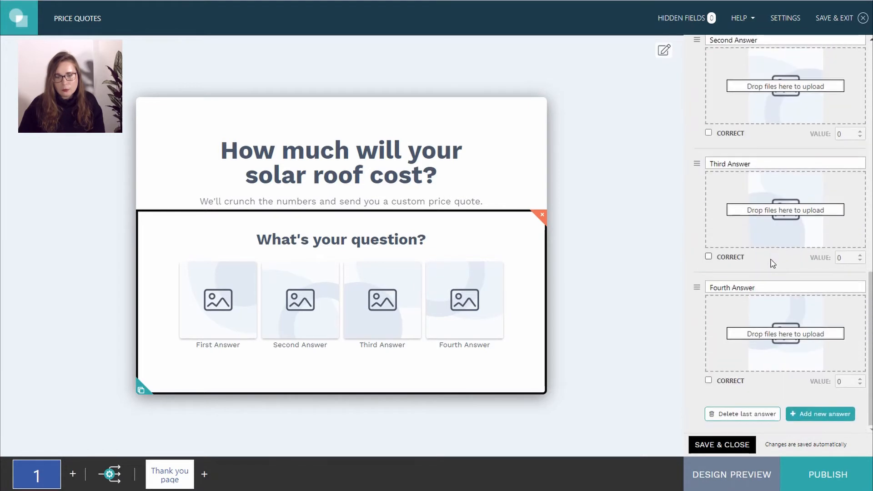
pyautogui.click(825, 418)
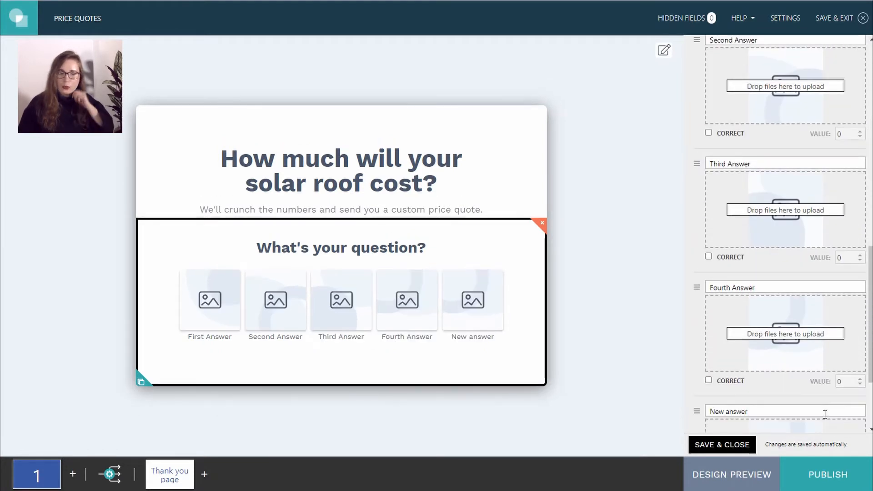
pyautogui.scroll(12, 792, 333)
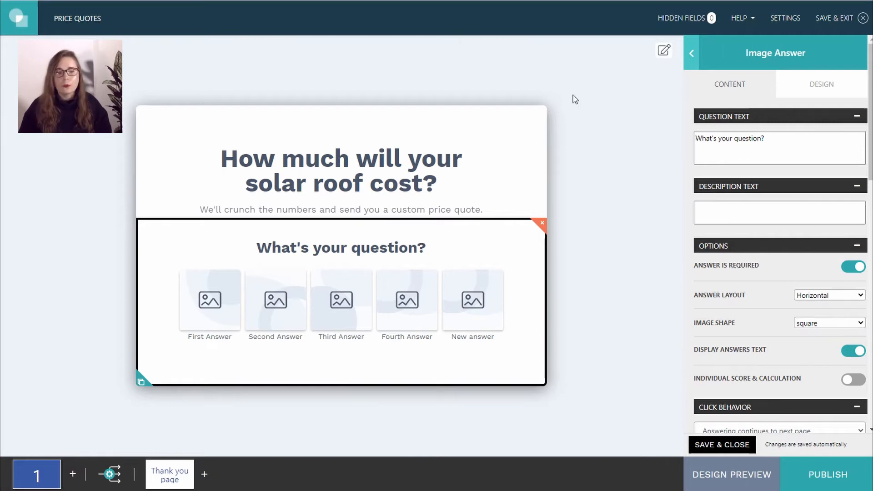
pyautogui.moveTo(781, 139); pyautogui.dragTo(655, 146)
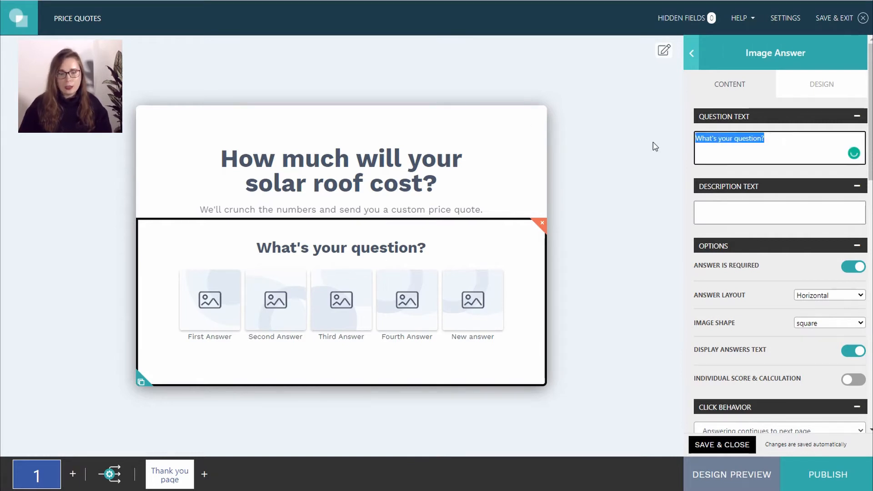
pyautogui.write('What shape does your roof have?')
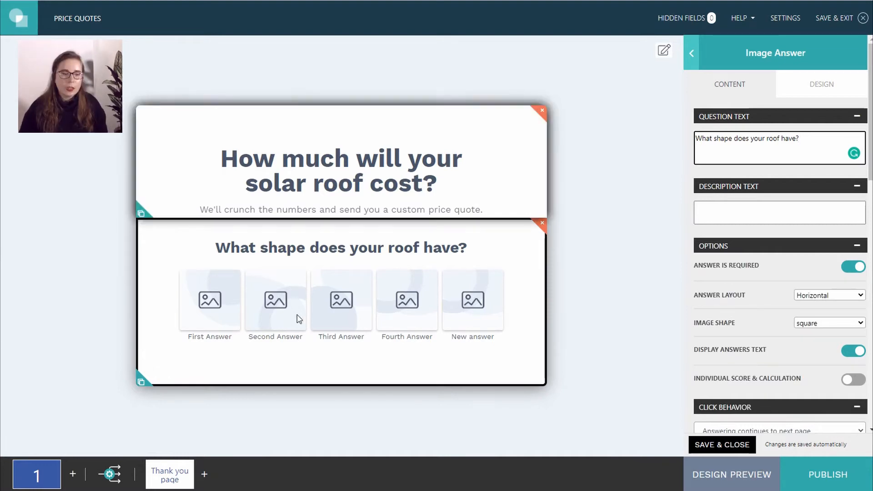
pyautogui.scroll(-7, 855, 300)
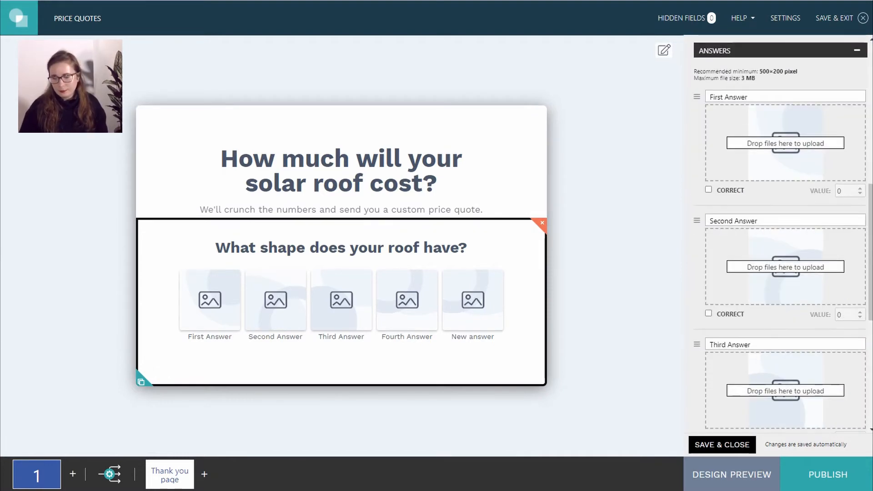
# - Drop a yellow roof illustration into each of the five answers' upload boxes
pyautogui.moveTo(870, 145); pyautogui.dragTo(816, 145)
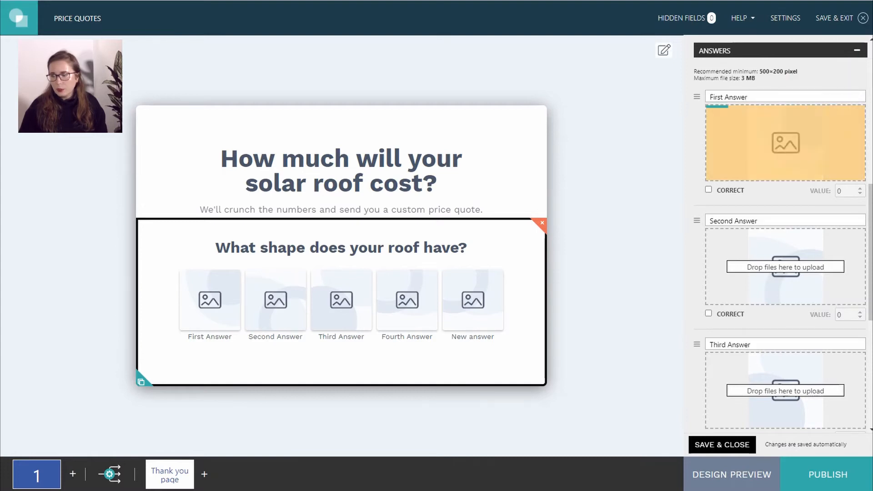
pyautogui.moveTo(871, 184); pyautogui.dragTo(785, 259)
pyautogui.scroll(-3, 785, 259)
pyautogui.moveTo(844, 169); pyautogui.dragTo(766, 273)
pyautogui.scroll(-3, 837, 123)
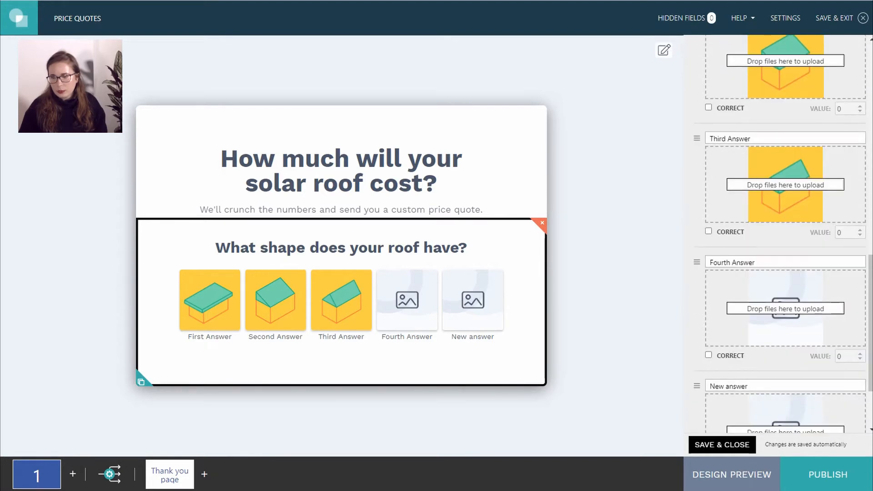
pyautogui.moveTo(871, 182); pyautogui.dragTo(776, 327)
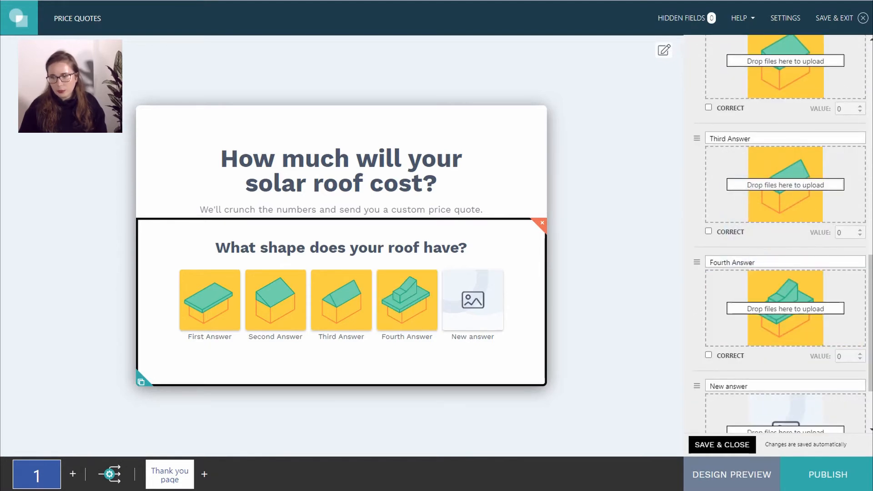
pyautogui.scroll(-3, 782, 234)
pyautogui.moveTo(870, 255); pyautogui.dragTo(776, 349)
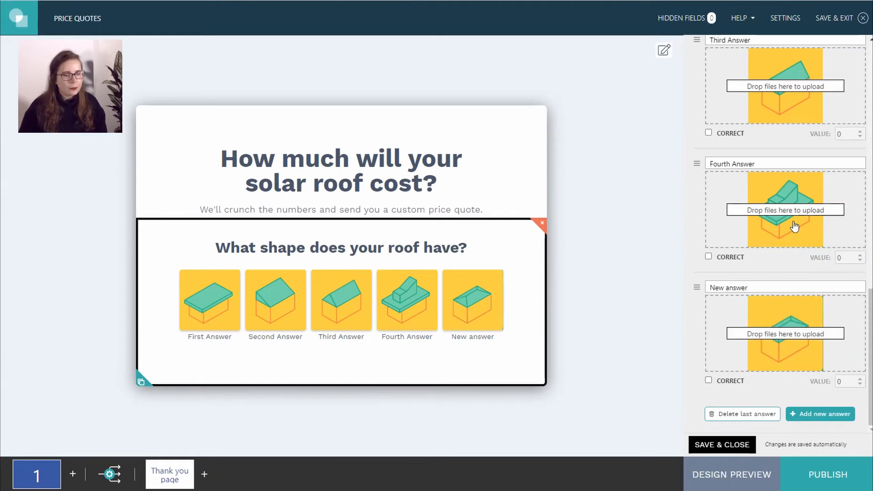
pyautogui.scroll(7, 795, 226)
# - Label the first four answers flat roof, slanted roof, gable roof and other
pyautogui.scroll(4, 796, 226)
pyautogui.click(761, 200)
pyautogui.press('BackSpace')
pyautogui.press('BackSpace')
pyautogui.press('BackSpace')
pyautogui.press('BackSpace')
pyautogui.press('BackSpace')
pyautogui.press('BackSpace')
pyautogui.press('BackSpace')
pyautogui.press('BackSpace')
pyautogui.press('BackSpace')
pyautogui.press('BackSpace')
pyautogui.press('BackSpace')
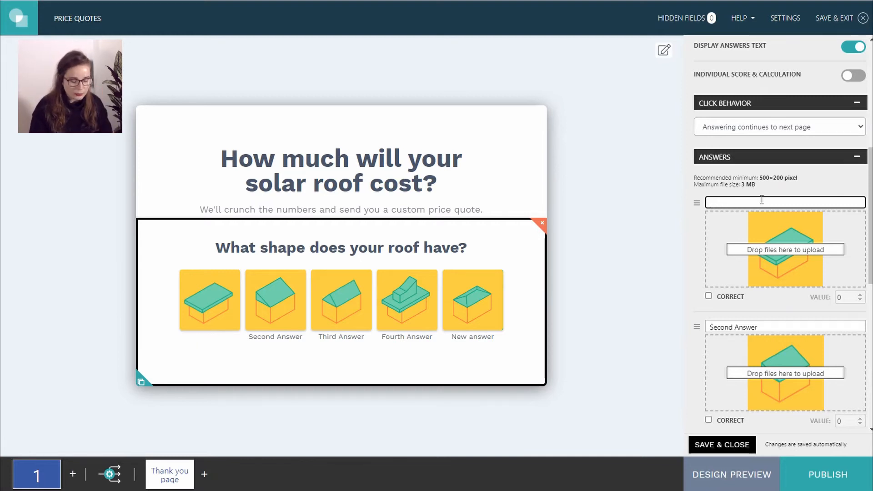
pyautogui.write('flat roof')
pyautogui.tripleClick(788, 326)
pyautogui.press('BackSpace')
pyautogui.write('slanted roof')
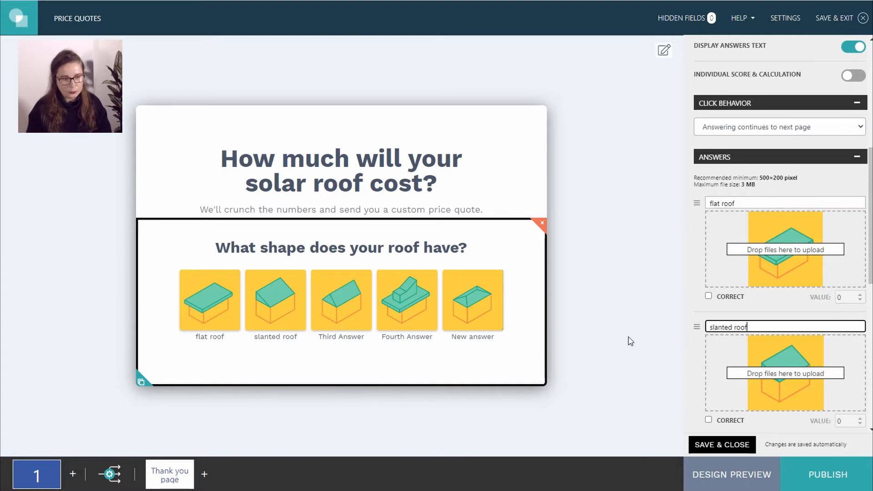
pyautogui.press('Tab')
pyautogui.press('BackSpace')
pyautogui.write('gable')
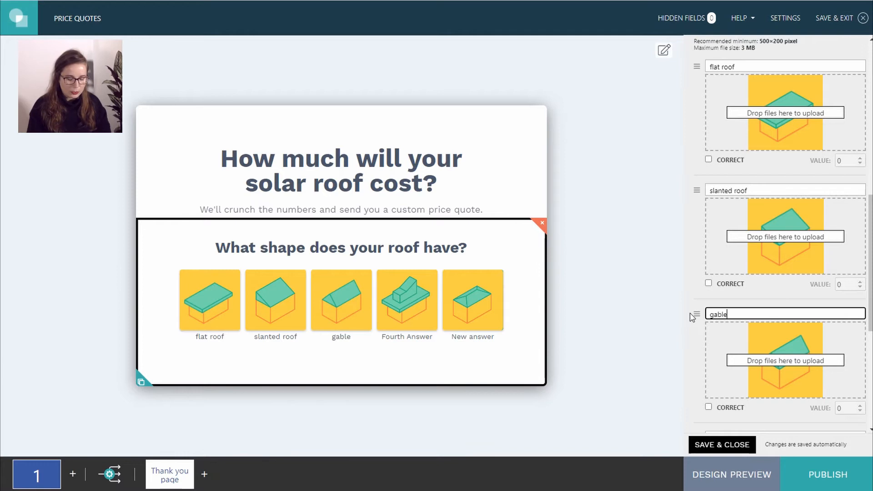
pyautogui.write(' roof')
pyautogui.press('Tab')
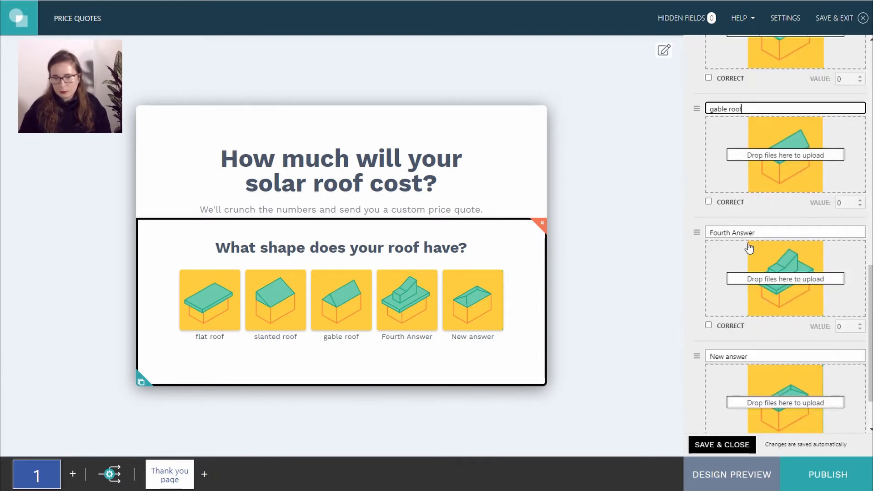
pyautogui.press('BackSpace')
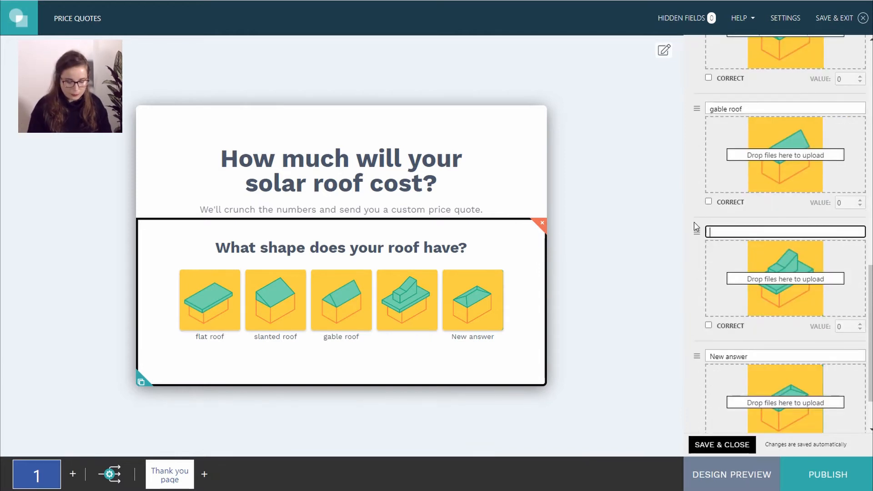
pyautogui.write('other')
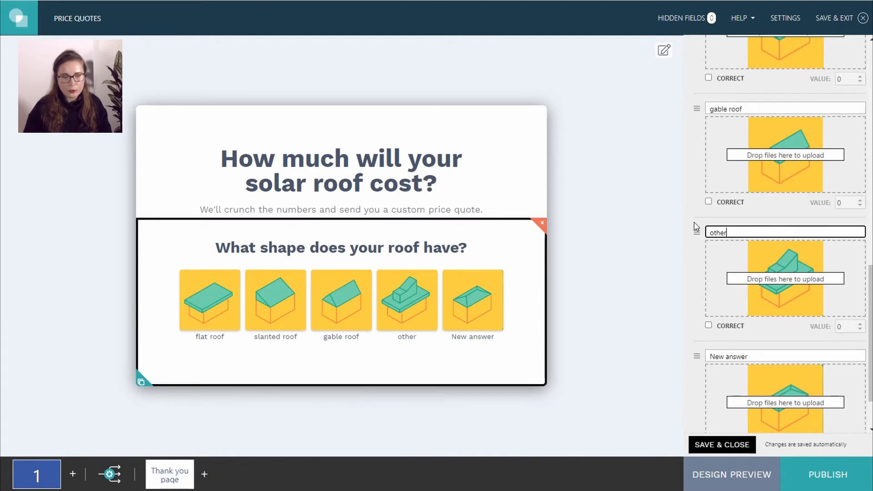
# - Label the fifth answer 'hip roof' and move 'other' below it
pyautogui.click(741, 357)
pyautogui.write('hiop r')
pyautogui.press('BackSpace')
pyautogui.press('BackSpace')
pyautogui.press('BackSpace')
pyautogui.press('BackSpace')
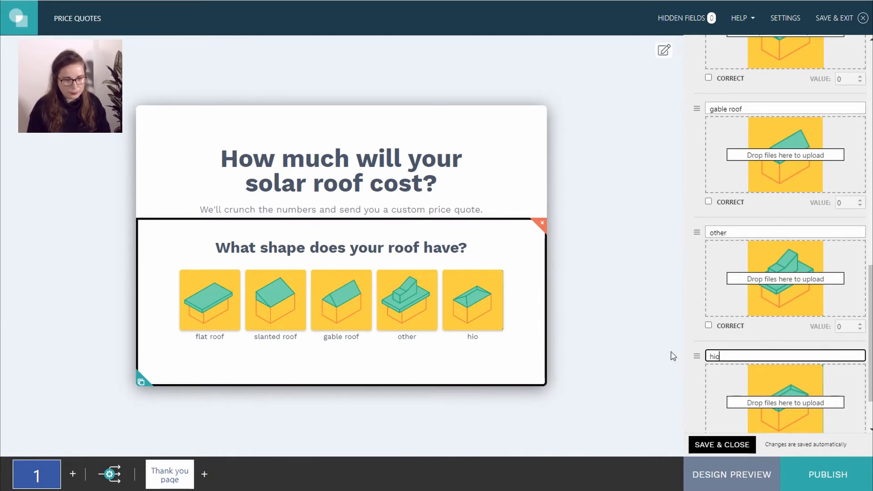
pyautogui.write('p roof')
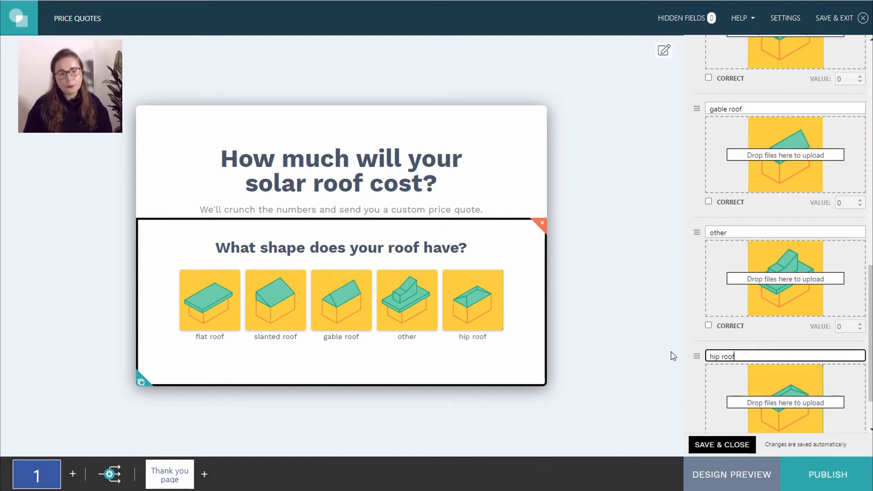
pyautogui.click(697, 233)
pyautogui.moveTo(697, 232); pyautogui.dragTo(695, 411)
pyautogui.click(624, 259)
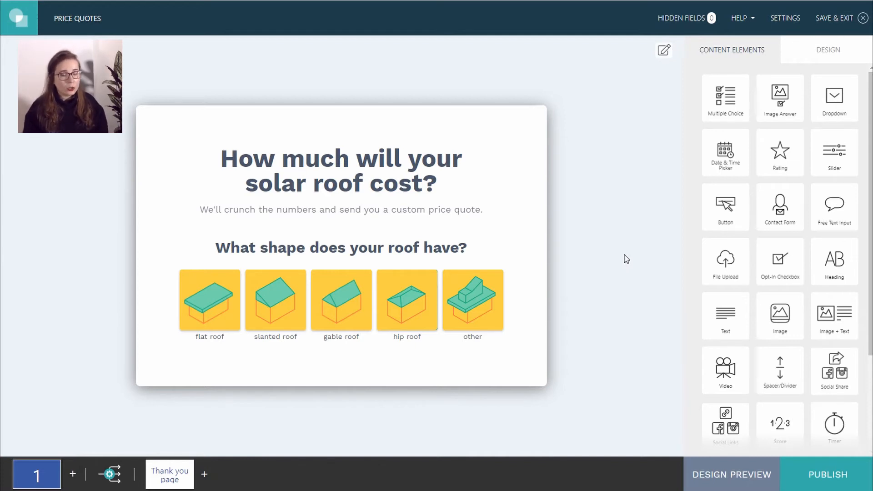
# - In General Project Design, upload a green wavy Desktop Background Image
pyautogui.click(663, 51)
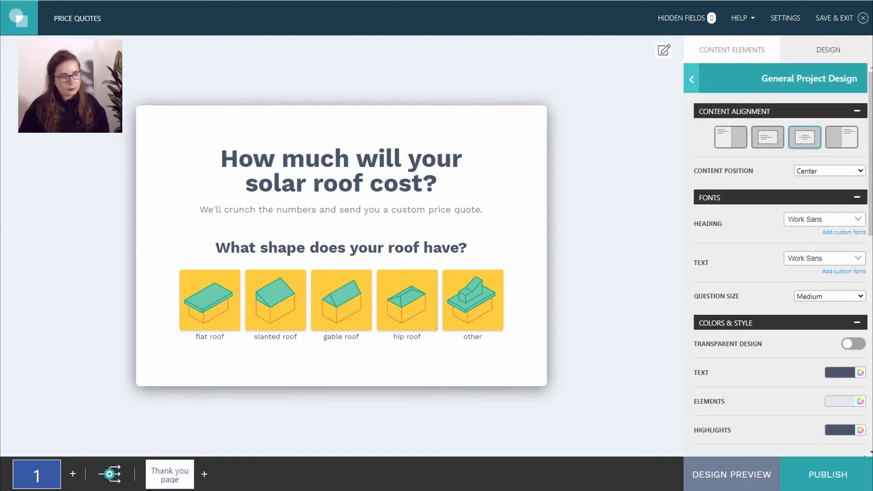
pyautogui.click(662, 51)
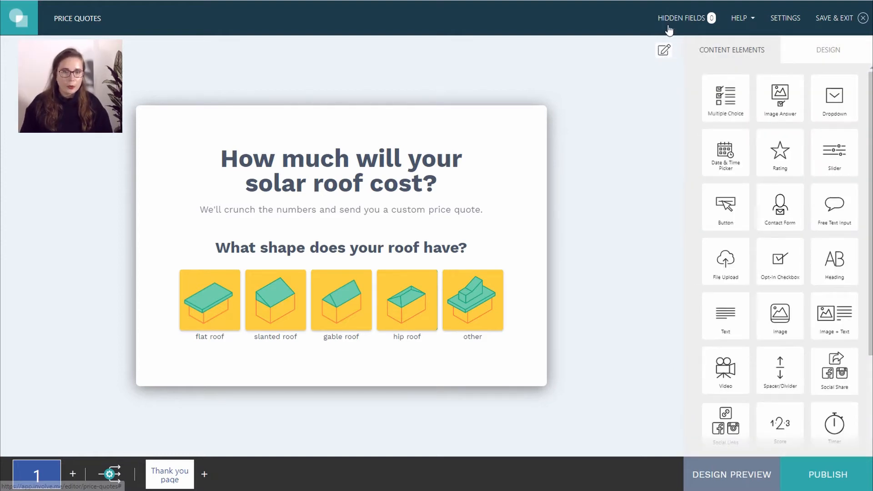
pyautogui.click(663, 53)
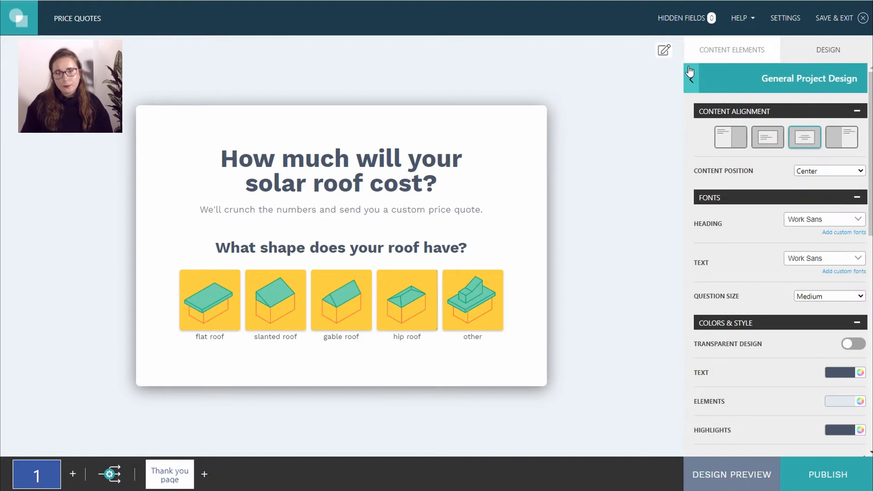
pyautogui.scroll(-1, 809, 196)
pyautogui.scroll(-5, 811, 197)
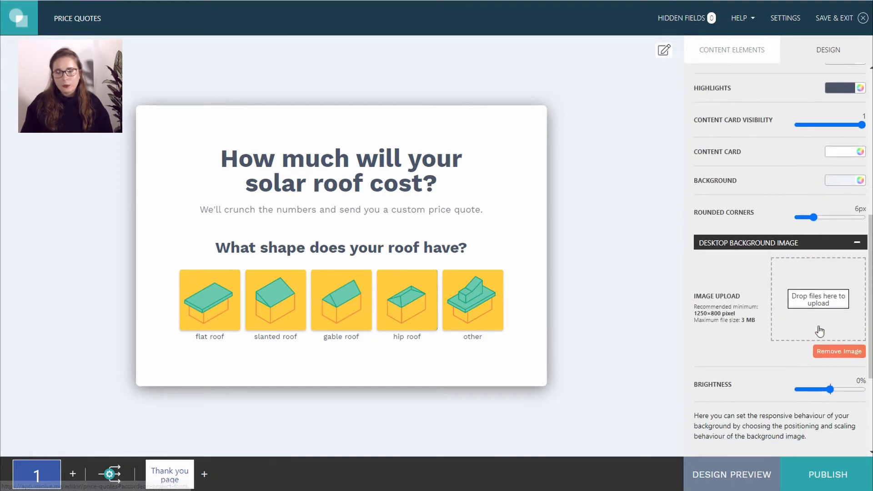
pyautogui.moveTo(870, 273); pyautogui.dragTo(817, 306)
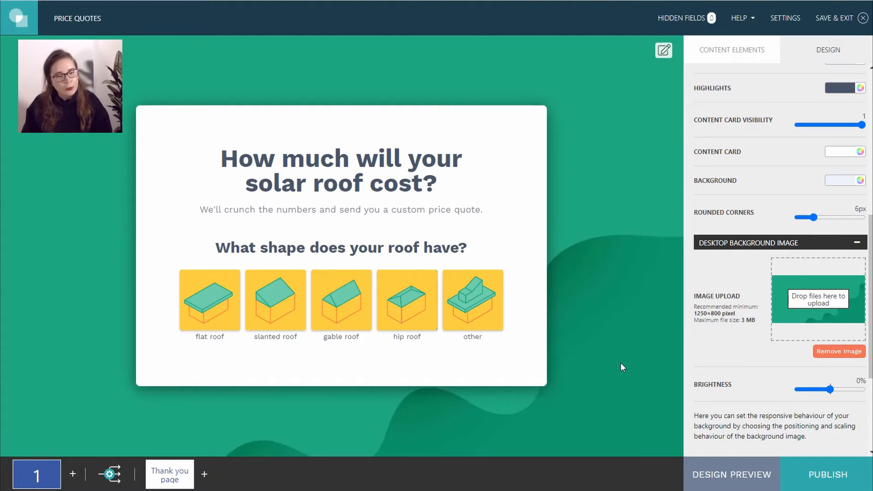
# - Drag Content Card Visibility to 0 so the white content card is fully transparent
pyautogui.moveTo(861, 125); pyautogui.dragTo(793, 126)
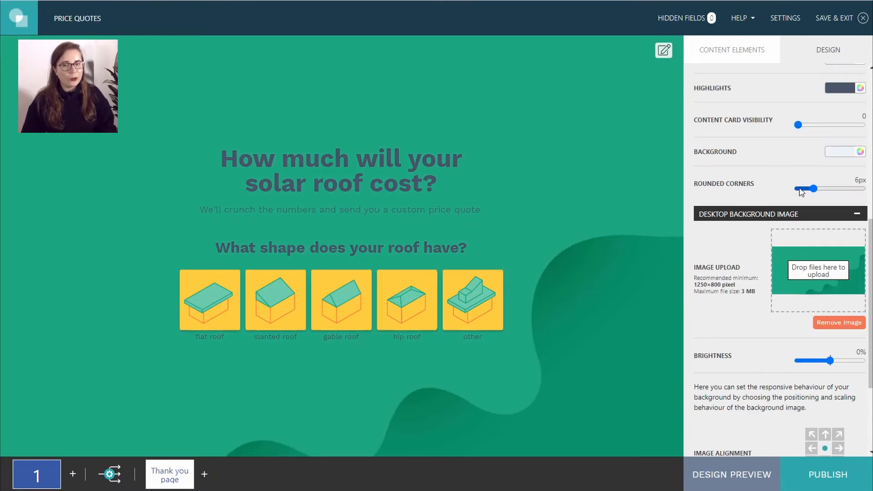
pyautogui.scroll(8, 799, 188)
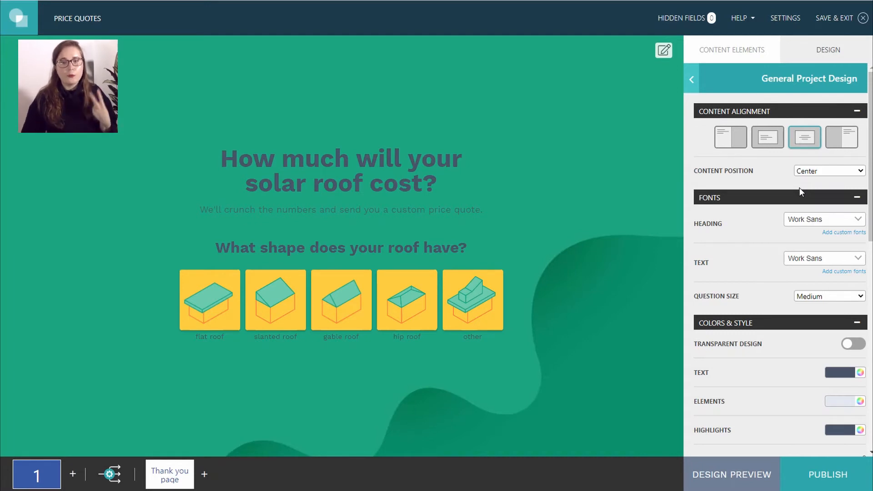
pyautogui.moveTo(763, 78); pyautogui.dragTo(859, 79)
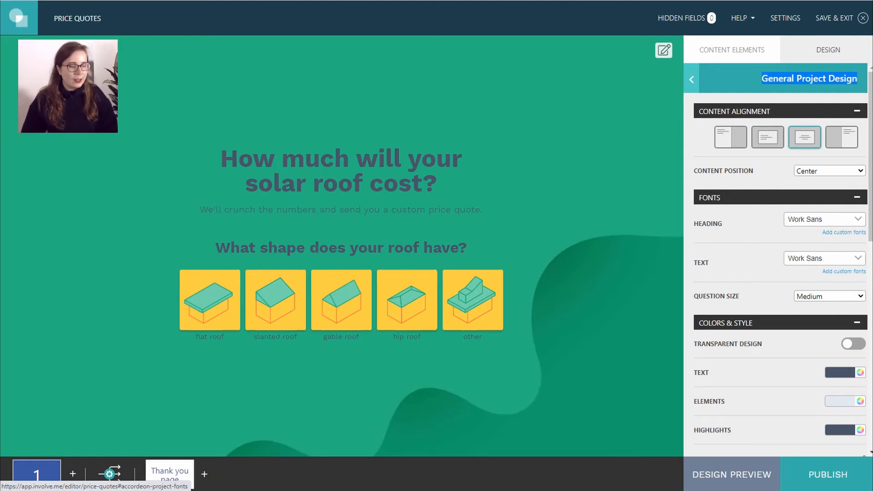
pyautogui.moveTo(43, 474)
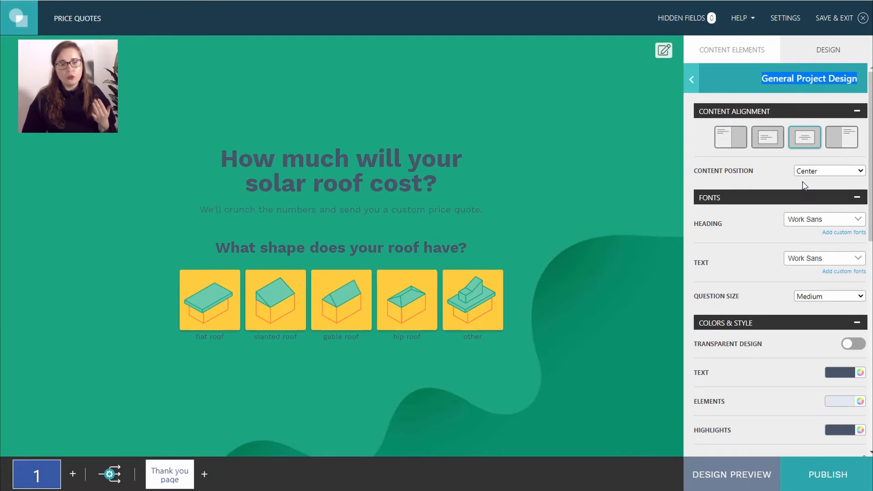
pyautogui.scroll(-5, 803, 186)
pyautogui.scroll(5, 803, 186)
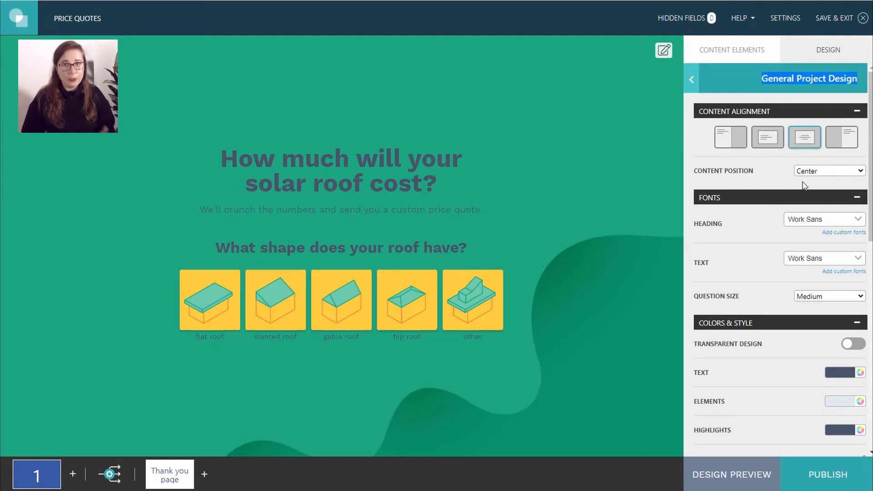
# - Set the project Text colour to dark green (#165015) in Colors & Style
pyautogui.scroll(-2, 803, 185)
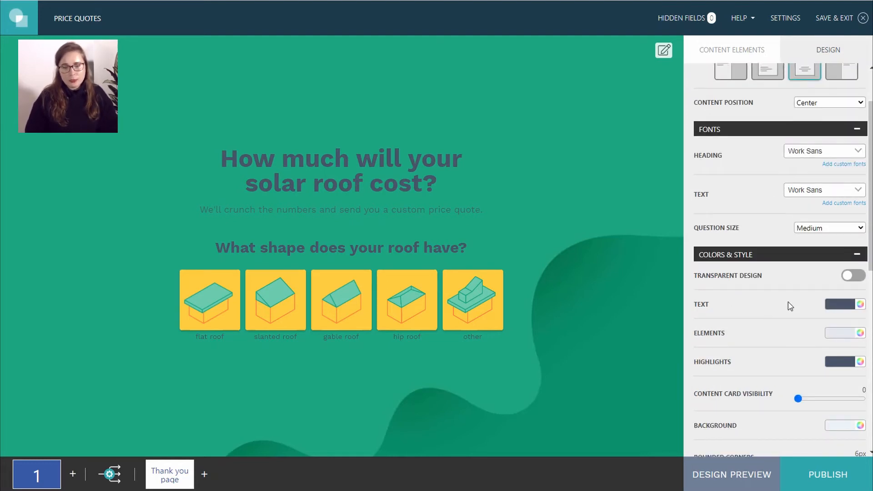
pyautogui.click(834, 304)
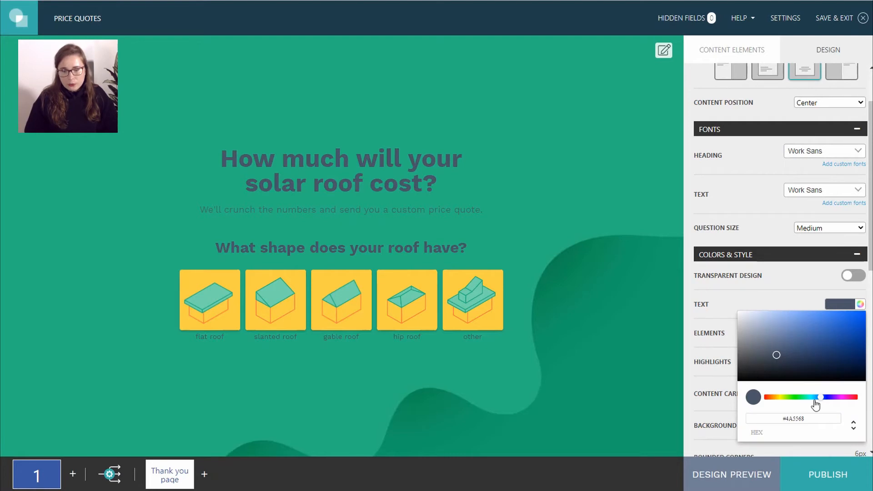
pyautogui.moveTo(814, 403)
pyautogui.mouseDown()
pyautogui.moveTo(788, 408)
pyautogui.moveTo(797, 405)
pyautogui.mouseUp()
pyautogui.moveTo(776, 356); pyautogui.dragTo(833, 364)
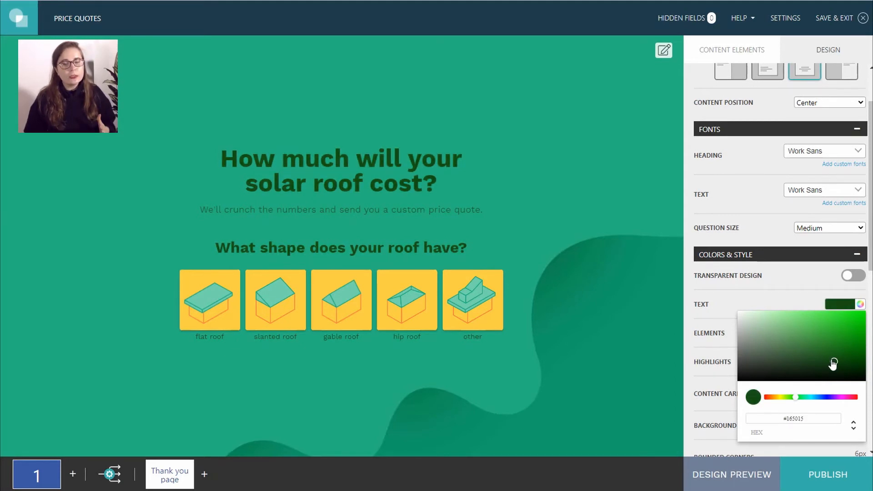
# - Close the design settings and show the roof-shape question's Design options
pyautogui.click(560, 406)
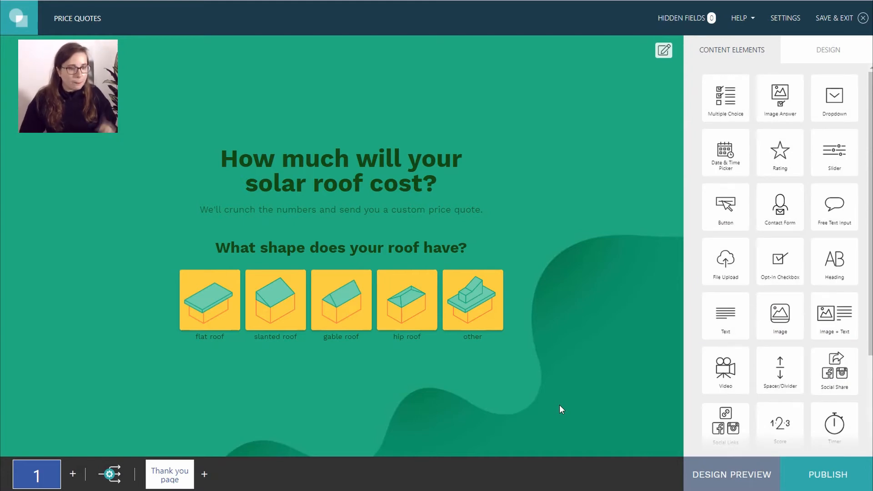
pyautogui.click(396, 325)
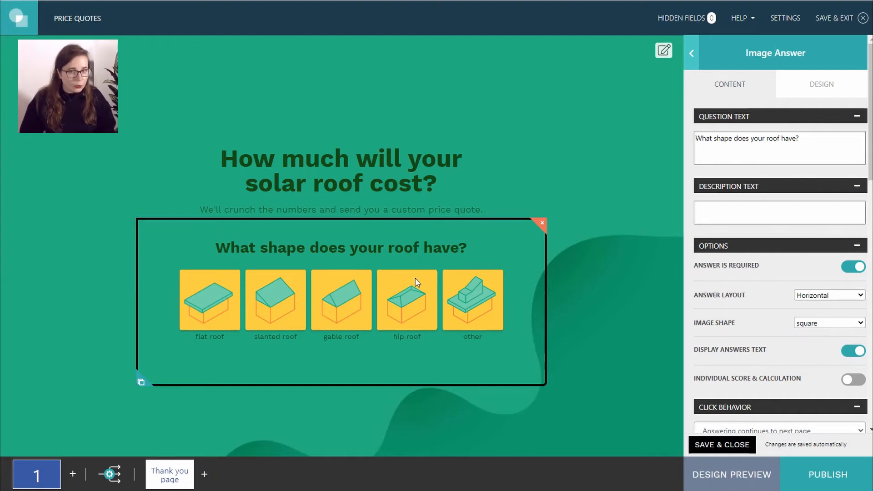
pyautogui.click(818, 85)
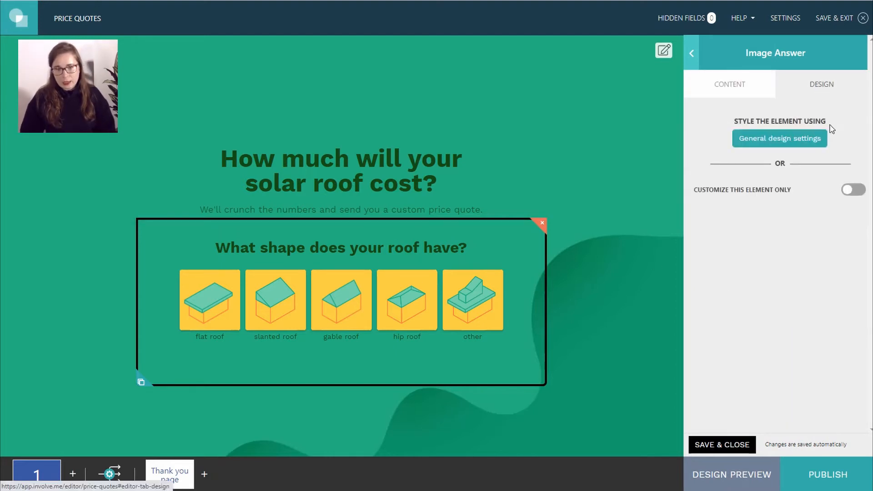
# - Style the roof-shape question on its own, with white (#FFFFFF) answer label text
pyautogui.moveTo(692, 191); pyautogui.dragTo(799, 193)
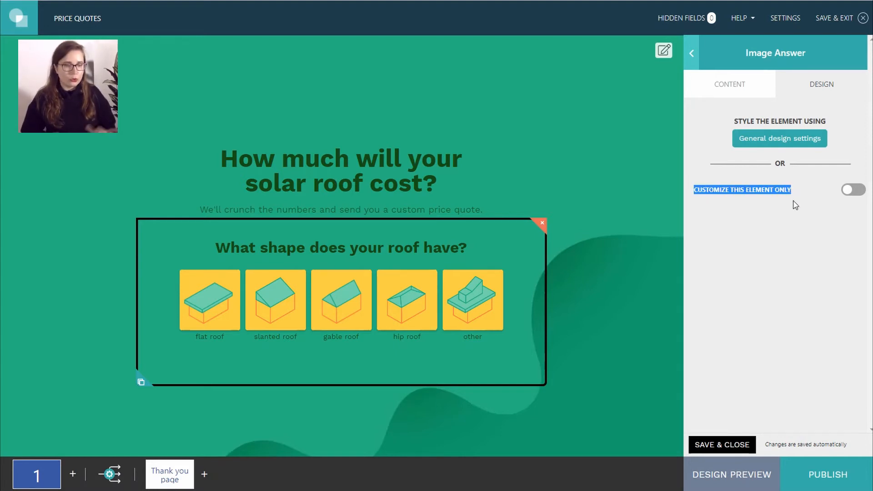
pyautogui.click(855, 191)
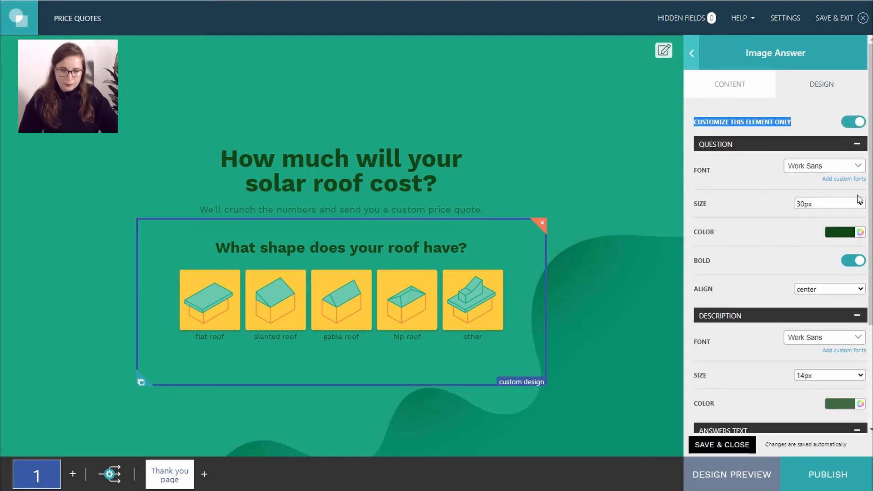
pyautogui.scroll(-3, 859, 200)
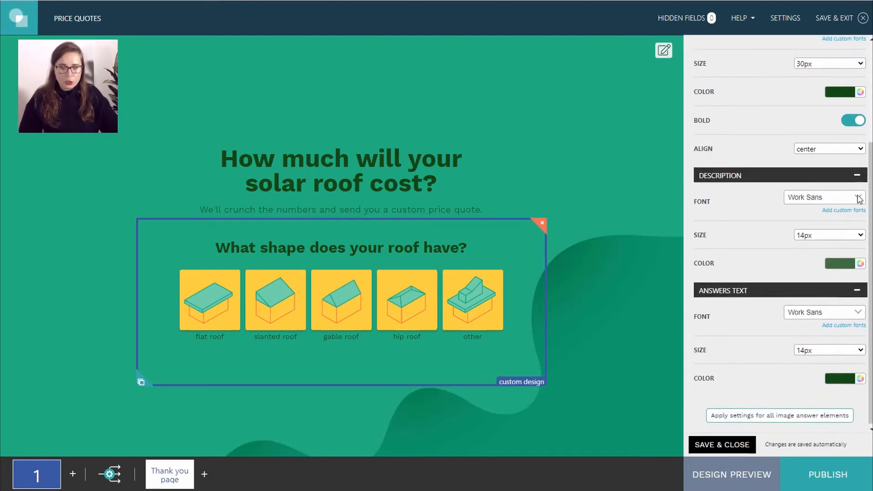
pyautogui.click(839, 382)
pyautogui.scroll(-2, 827, 394)
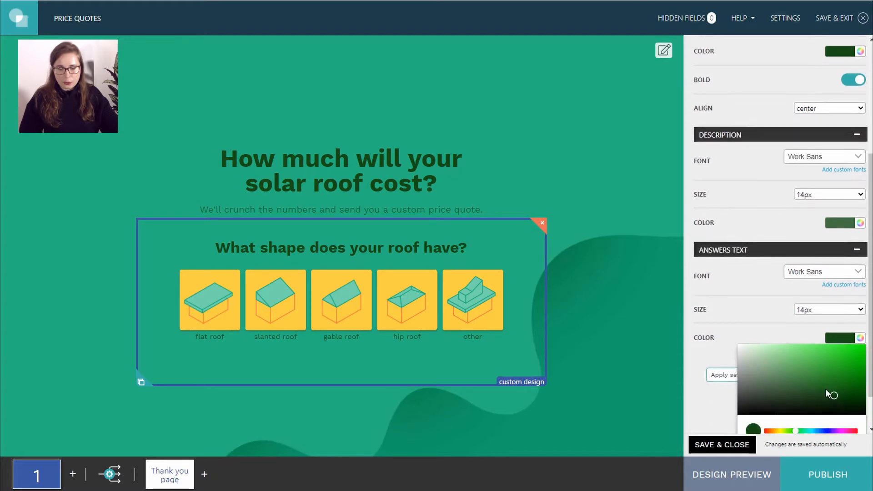
pyautogui.click(766, 351)
pyautogui.moveTo(751, 342); pyautogui.dragTo(730, 316)
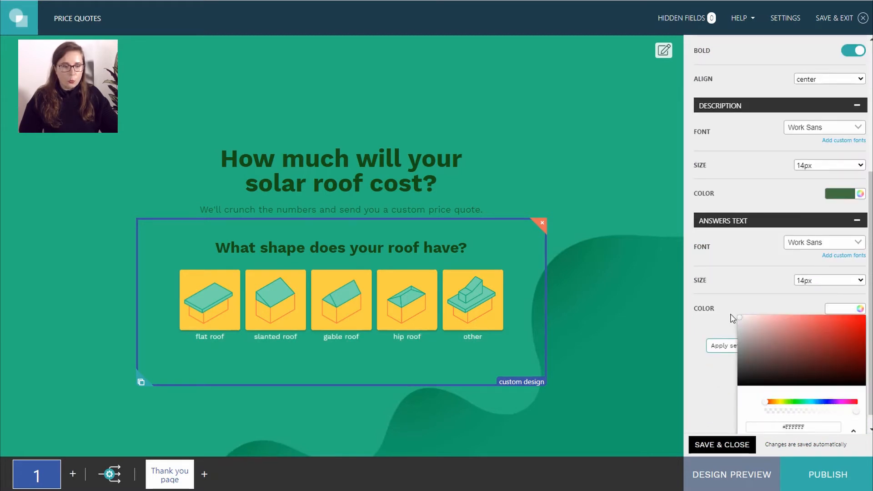
pyautogui.click(730, 315)
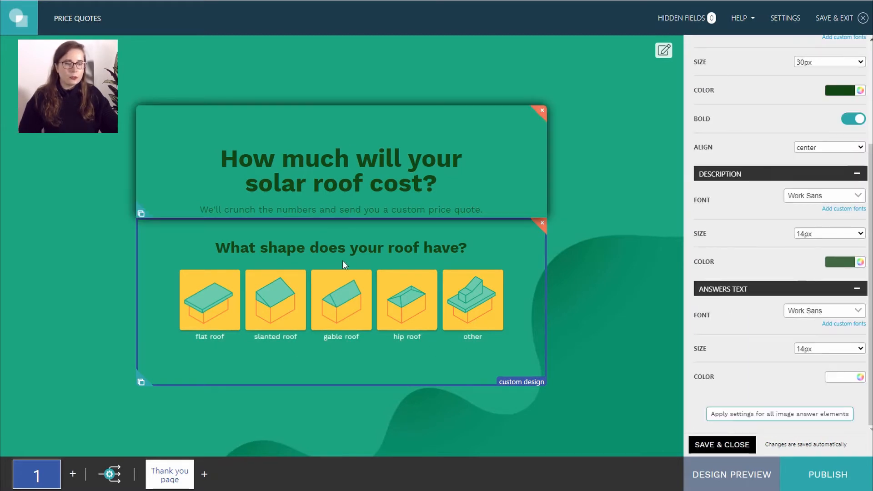
pyautogui.click(625, 225)
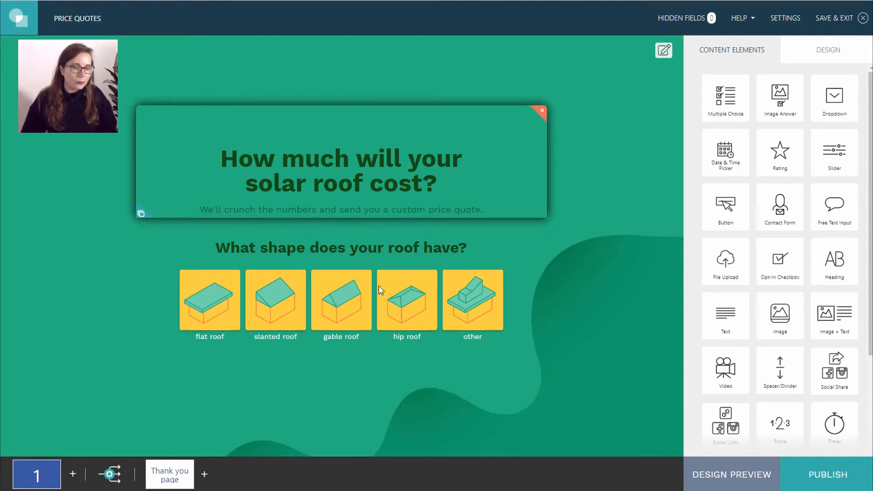
# - Enable individual scoring on the roof-shape answers, scoring flat roof 10 and slanted roof 15
pyautogui.click(362, 318)
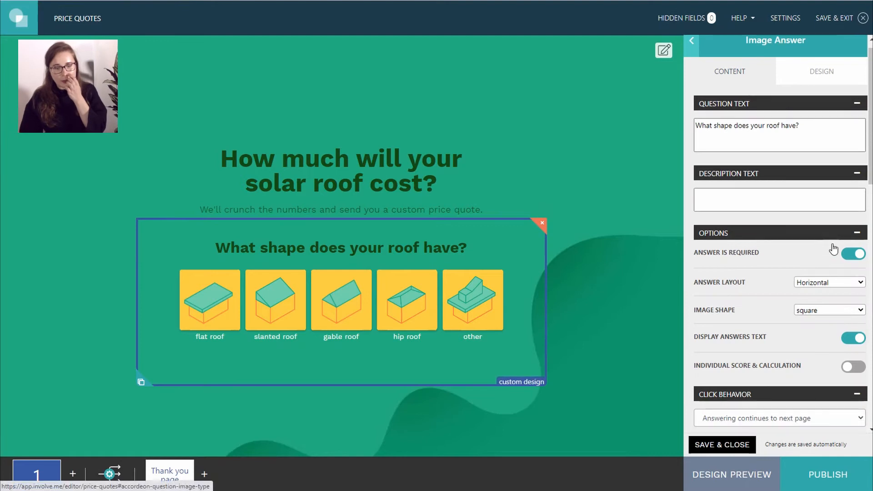
pyautogui.scroll(-8, 830, 249)
pyautogui.scroll(-3, 832, 249)
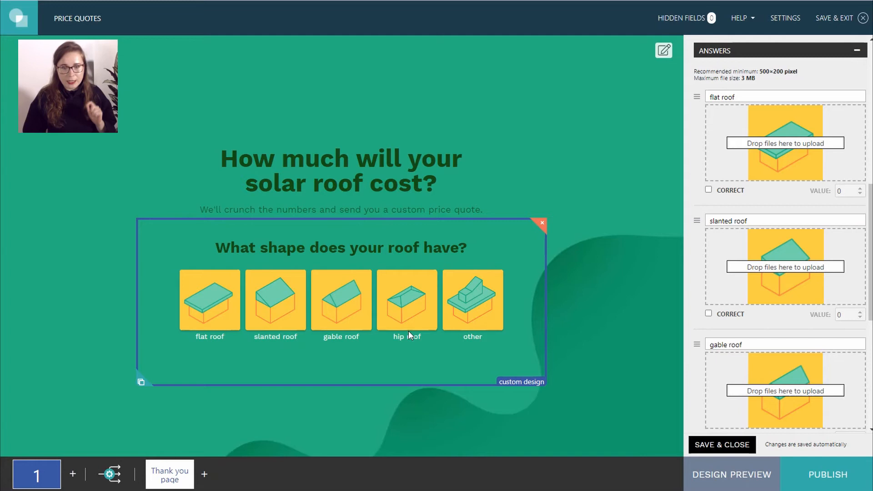
pyautogui.scroll(5, 848, 190)
pyautogui.scroll(3, 848, 190)
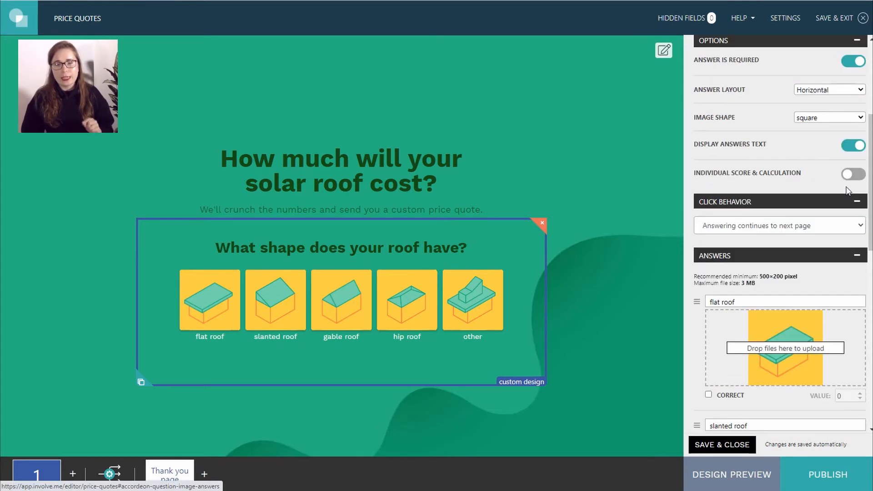
pyautogui.moveTo(695, 174); pyautogui.dragTo(802, 176)
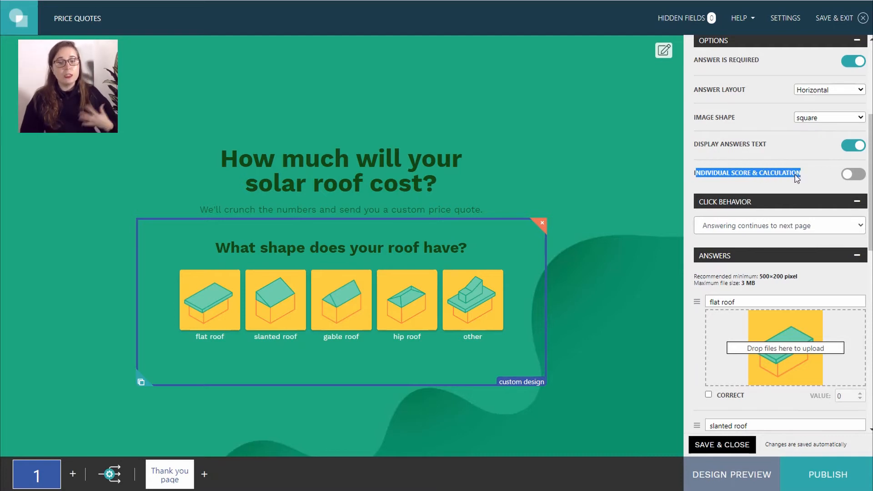
pyautogui.scroll(-5, 764, 314)
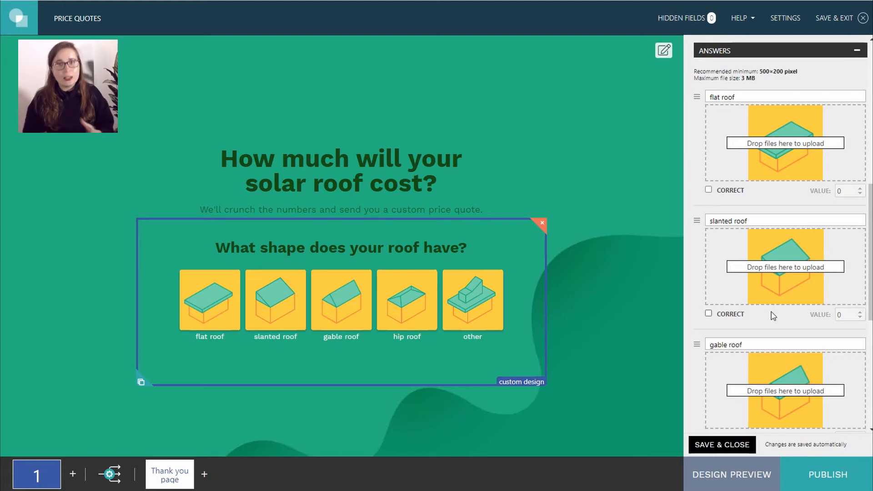
pyautogui.scroll(3, 773, 314)
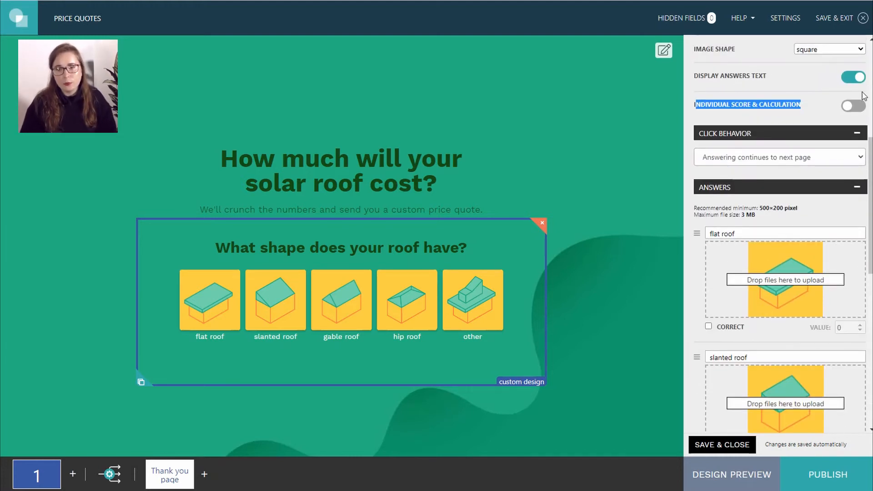
pyautogui.click(853, 106)
pyautogui.scroll(-2, 789, 230)
pyautogui.click(846, 260)
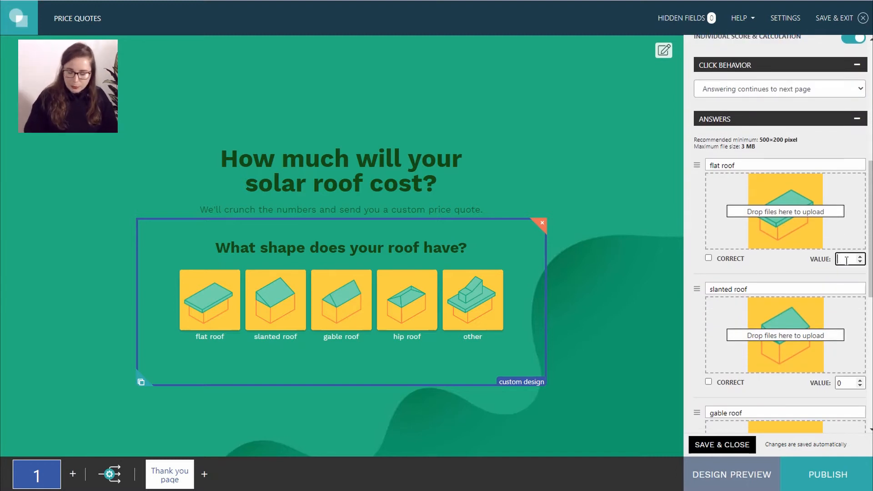
pyautogui.write('10')
pyautogui.scroll(-1, 847, 260)
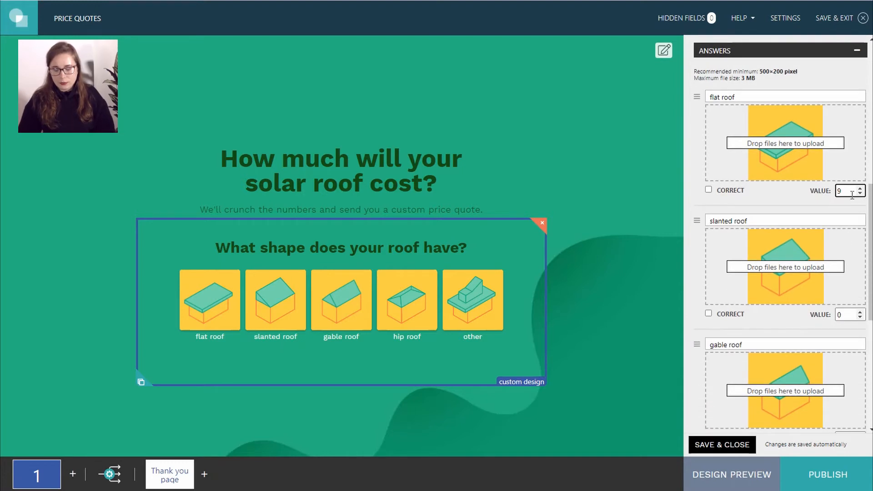
pyautogui.scroll(1, 852, 194)
pyautogui.click(838, 315)
pyautogui.write('15')
# - Score the gable 15, hip 20 and other 25 roof answers, and add an empty page 2
pyautogui.click(790, 318)
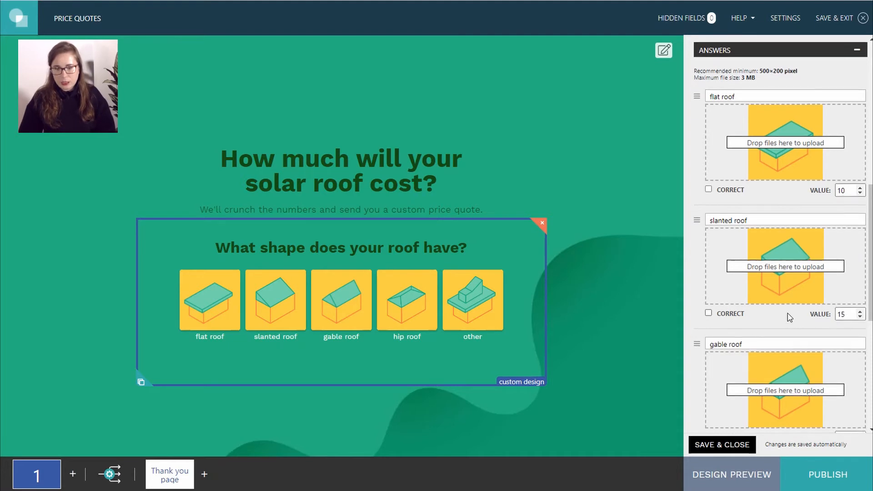
pyautogui.scroll(-3, 790, 319)
pyautogui.click(847, 304)
pyautogui.write('15')
pyautogui.click(810, 321)
pyautogui.scroll(-3, 811, 321)
pyautogui.click(849, 288)
pyautogui.write('20')
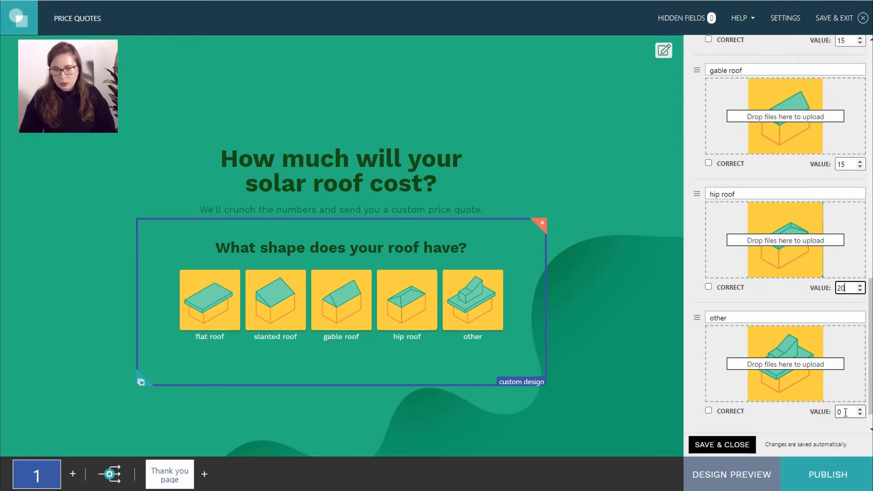
pyautogui.click(846, 412)
pyautogui.write('25')
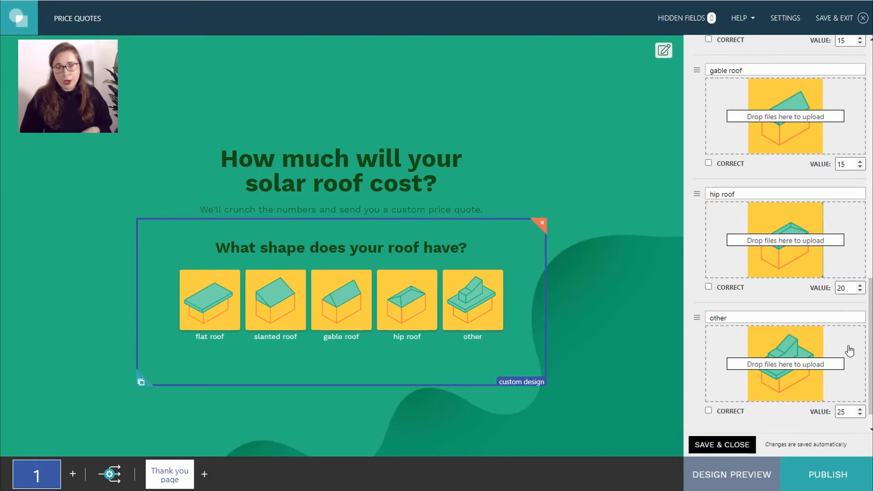
pyautogui.scroll(4, 847, 350)
pyautogui.scroll(3, 847, 349)
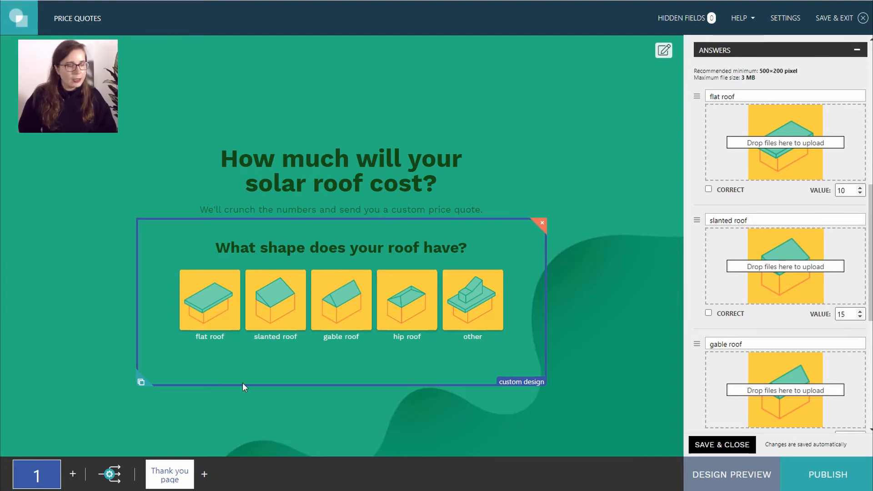
pyautogui.click(73, 474)
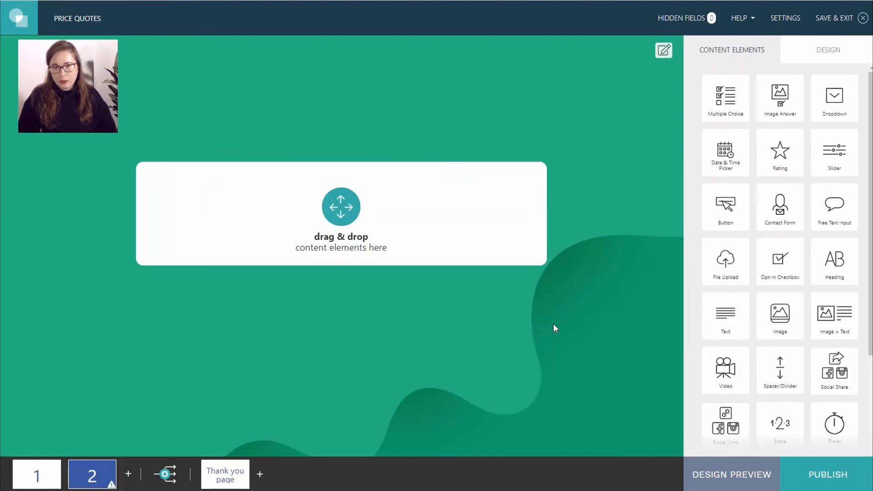
# - Place a multiple-choice question about additional roof structures on page 2
pyautogui.moveTo(729, 87); pyautogui.dragTo(370, 224)
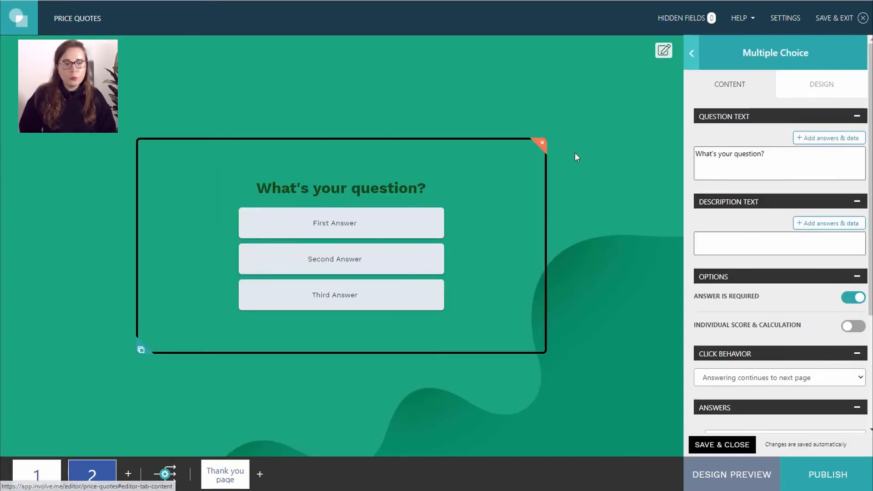
pyautogui.write('Do you have additional structures on your roof?')
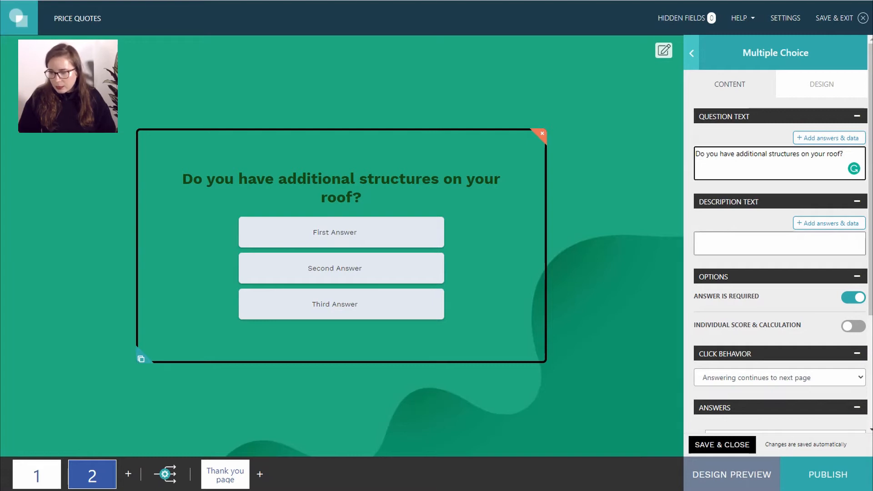
pyautogui.hotkey('alt', 'Tab')
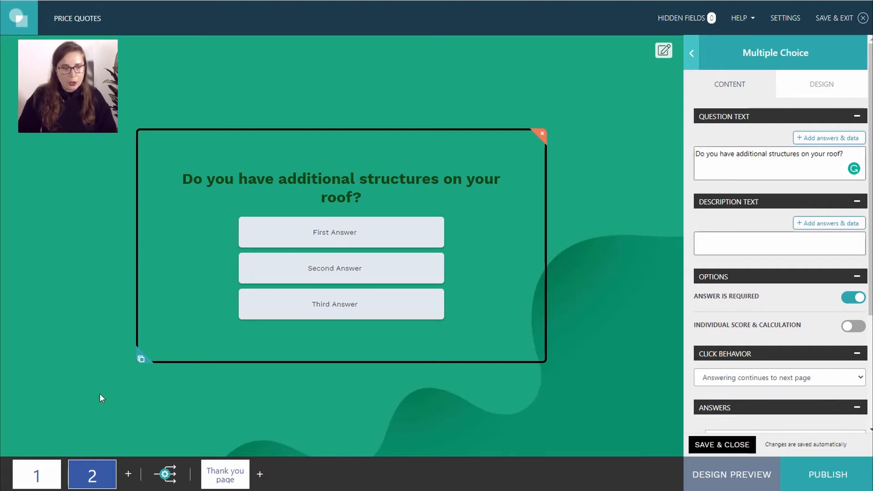
pyautogui.scroll(-3, 745, 349)
# - Set its answers to 'No', 'Small ones (ex. chimney)' and 'Large ones (ex. dormer)'
pyautogui.click(750, 299)
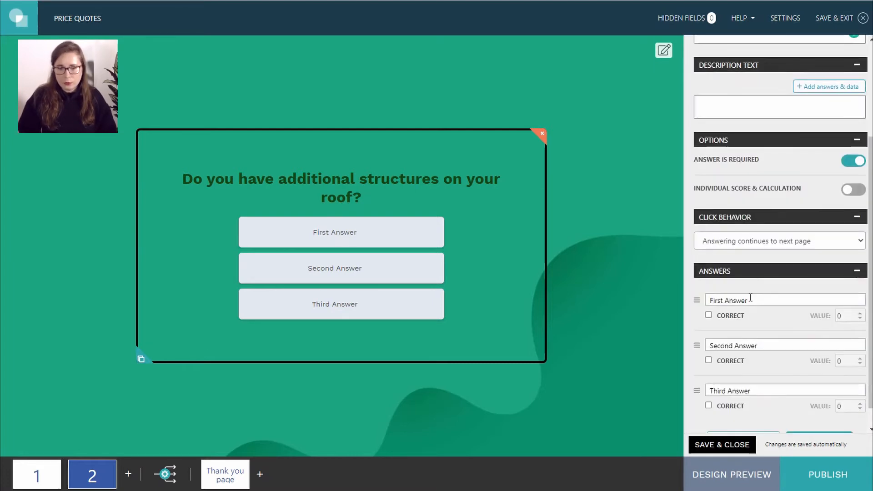
pyautogui.hotkey('ctrl', 'a')
pyautogui.press('BackSpace')
pyautogui.write('No')
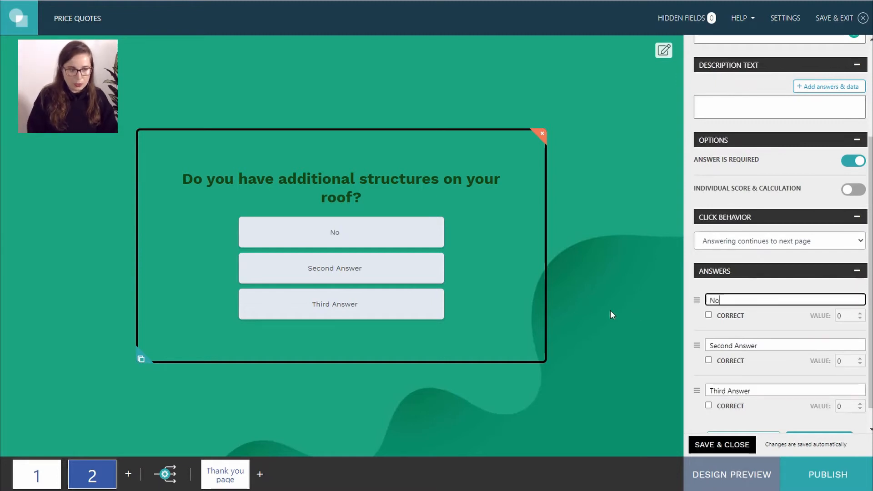
pyautogui.hotkey('alt', 'Tab')
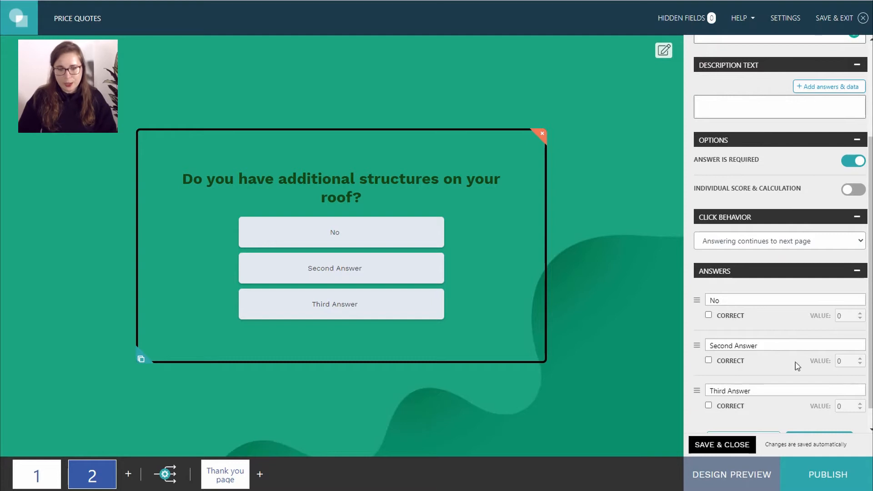
pyautogui.click(767, 347)
pyautogui.hotkey('ctrl', 'a')
pyautogui.press('BackSpace')
pyautogui.write('Small ones (ex. chimney)')
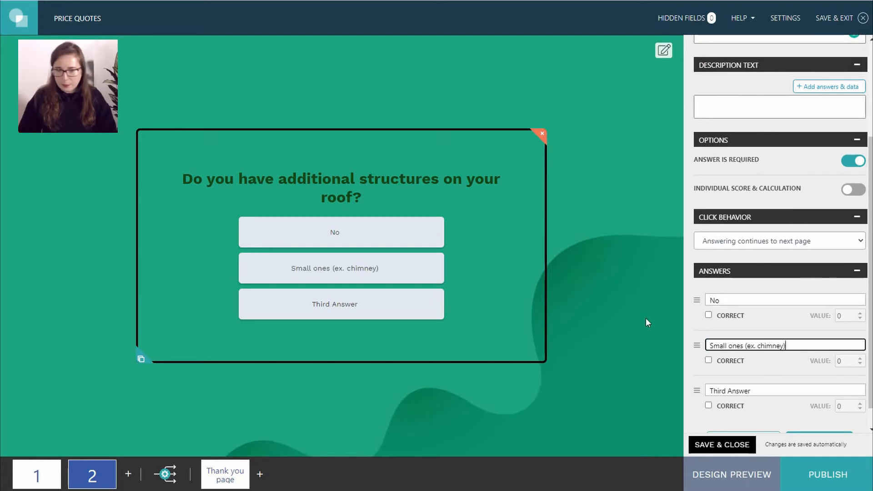
pyautogui.press('Tab')
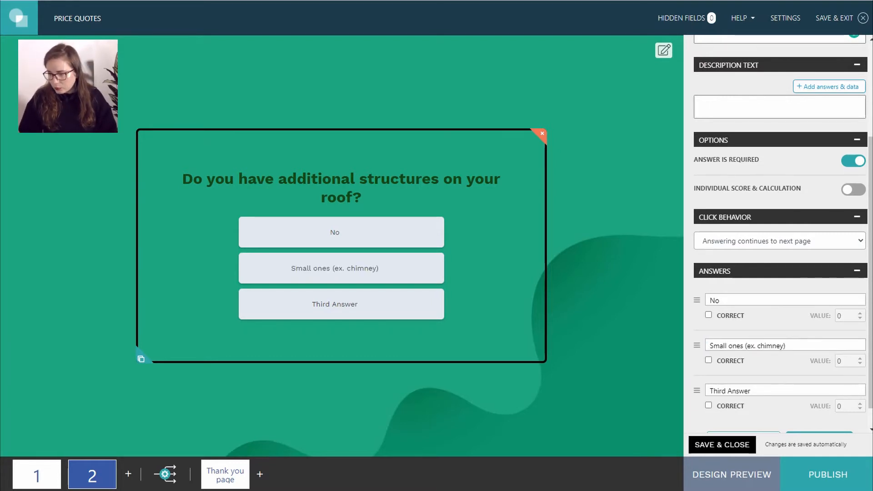
pyautogui.moveTo(759, 391); pyautogui.dragTo(682, 392)
pyautogui.write('Large ones (ex. dormer)')
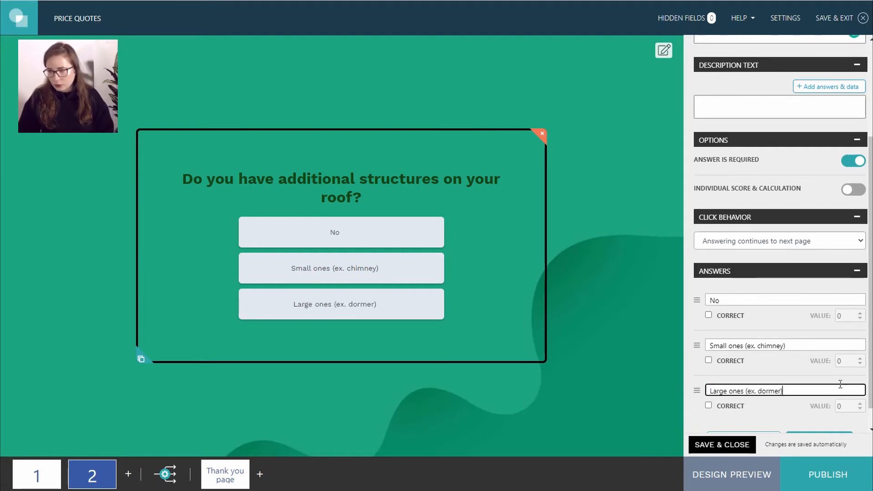
# - Turn on individual scoring so the No, Small and Large answers score 0, 2 and 5
pyautogui.click(857, 190)
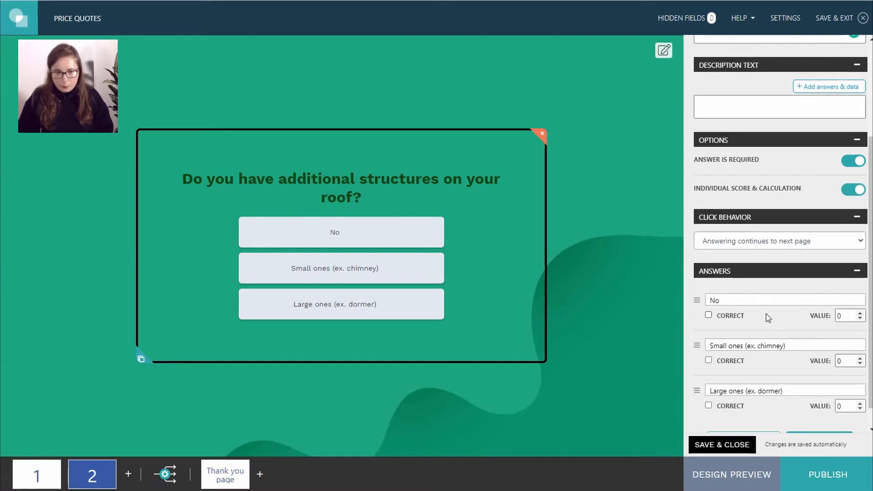
pyautogui.click(846, 362)
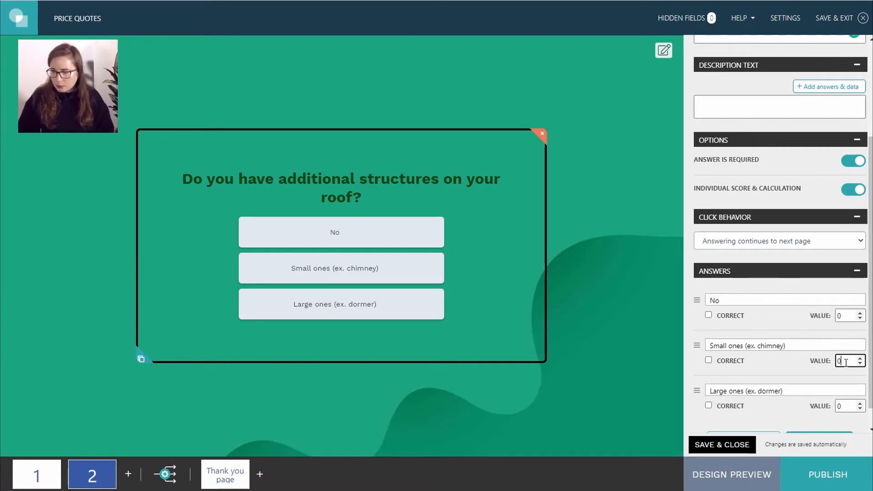
pyautogui.press('BackSpace')
pyautogui.write('2')
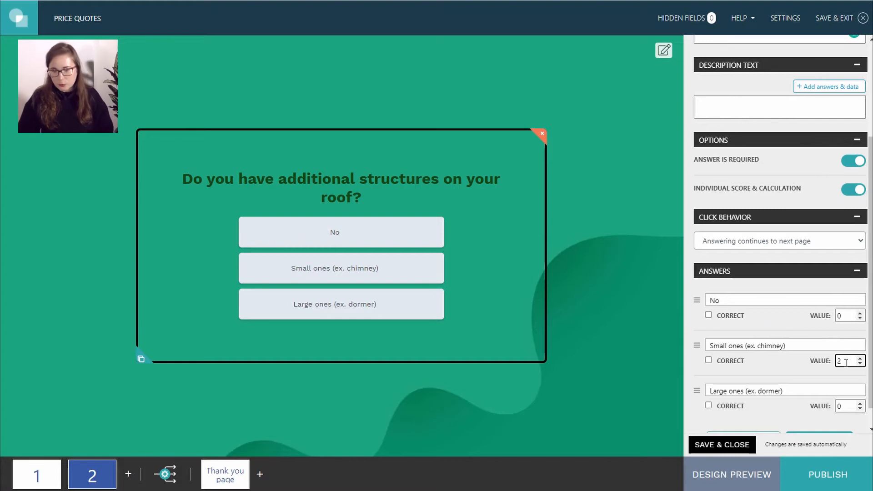
pyautogui.click(848, 411)
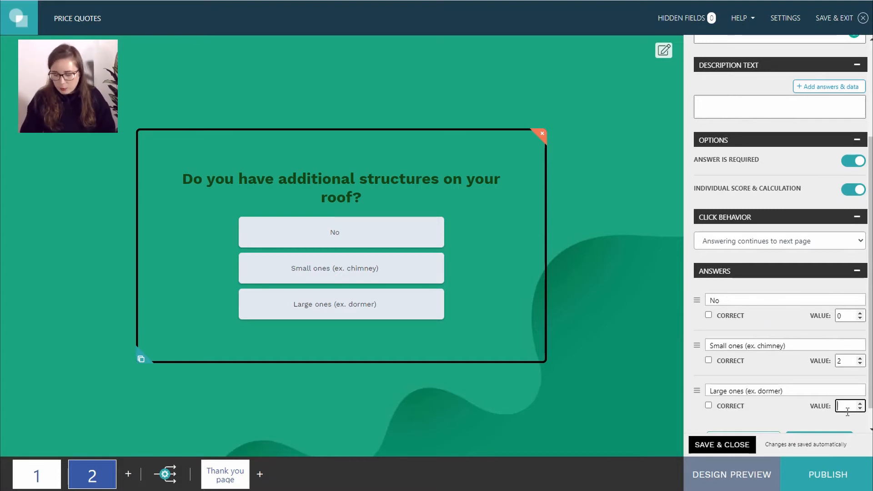
pyautogui.write('4')
pyautogui.click(635, 355)
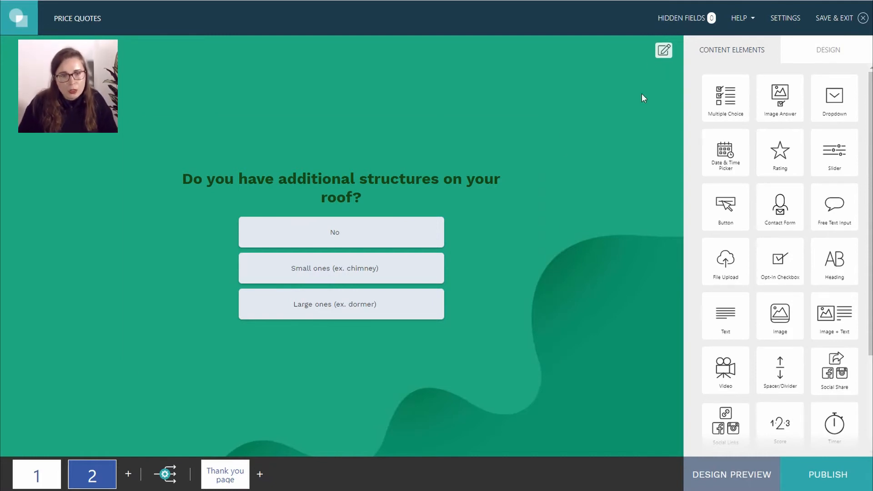
# - Make the project's answer buttons yellow (#FFCF44) in the design settings
pyautogui.click(664, 50)
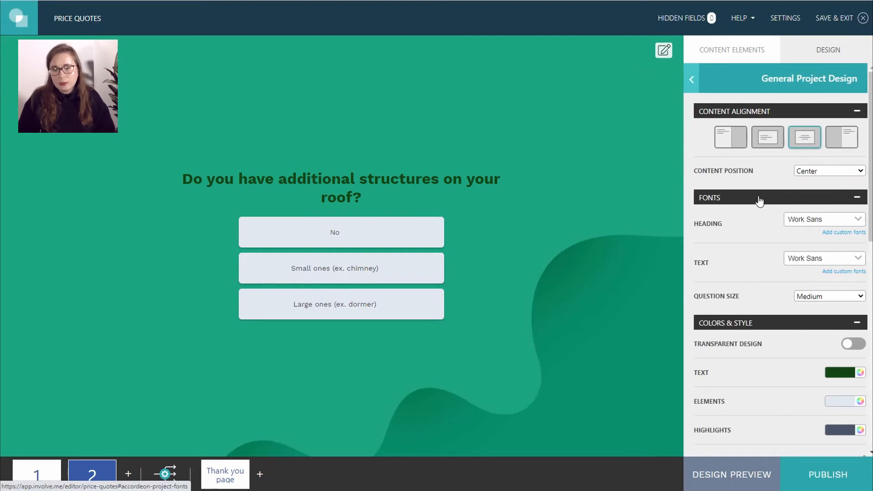
pyautogui.scroll(-3, 760, 199)
pyautogui.scroll(-3, 758, 202)
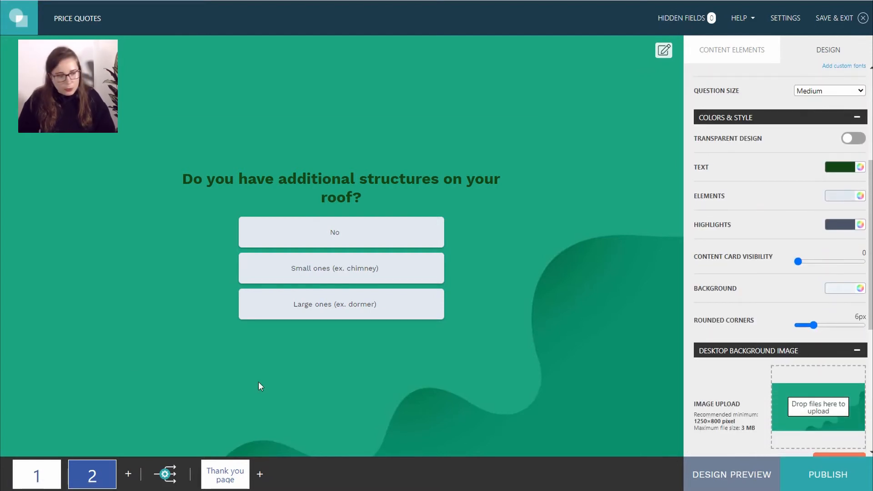
pyautogui.click(39, 480)
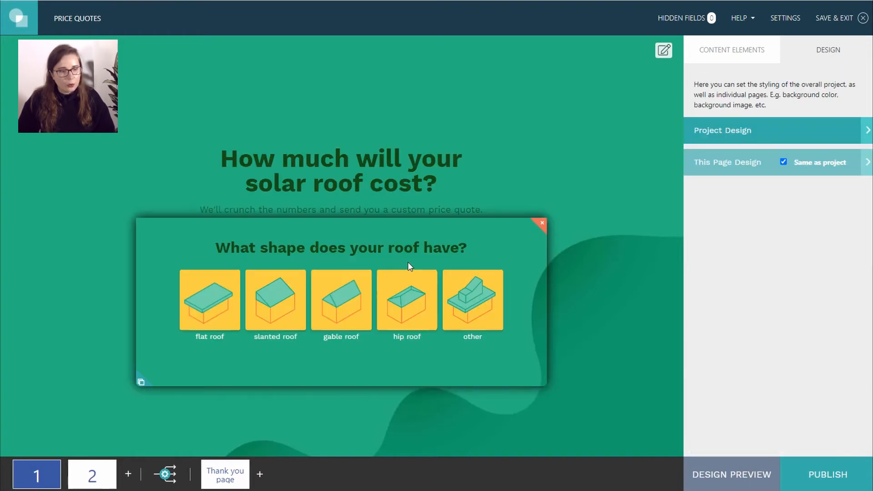
pyautogui.click(92, 475)
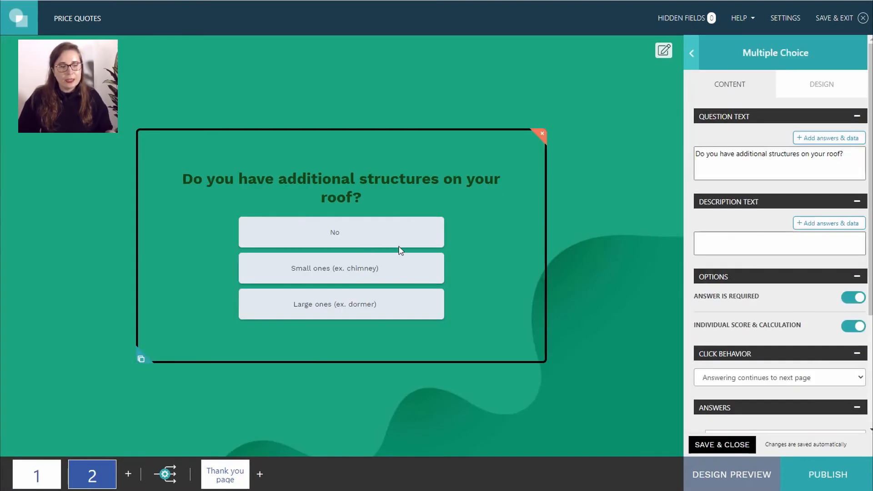
pyautogui.scroll(-5, 807, 276)
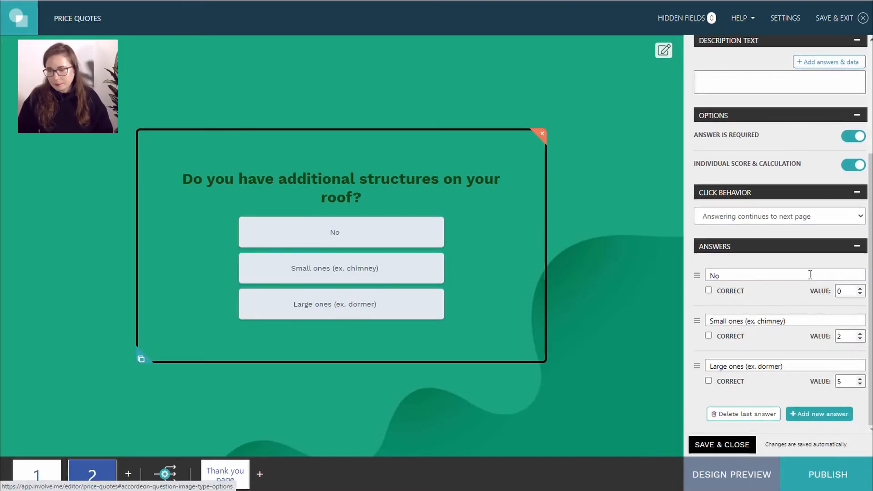
pyautogui.click(664, 50)
pyautogui.scroll(-3, 812, 201)
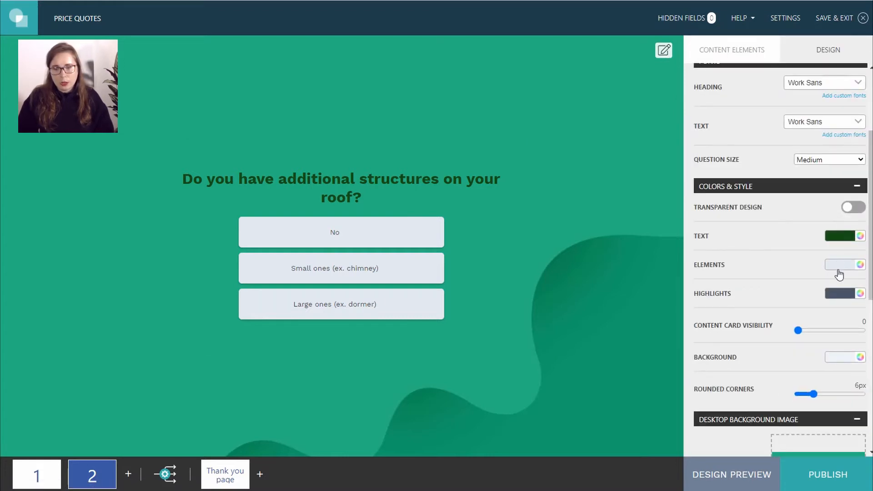
pyautogui.click(839, 274)
pyautogui.moveTo(819, 382); pyautogui.dragTo(747, 385)
pyautogui.press('BackSpace')
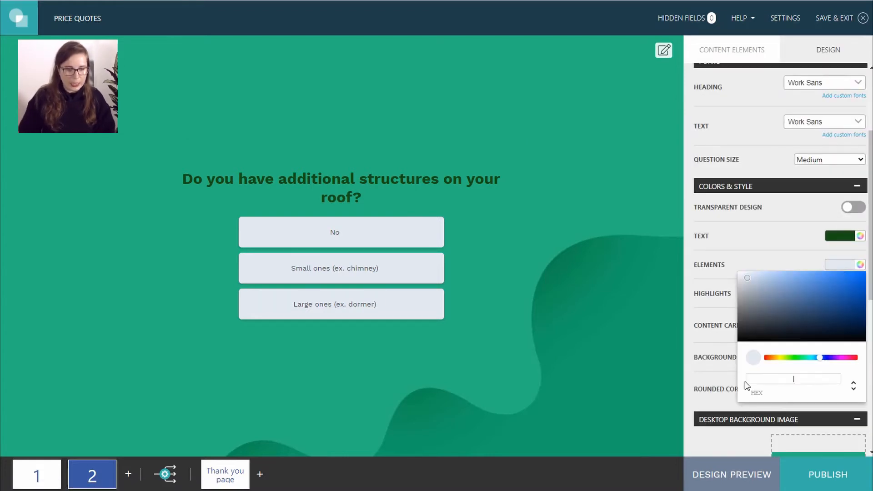
pyautogui.write('#FFCF44')
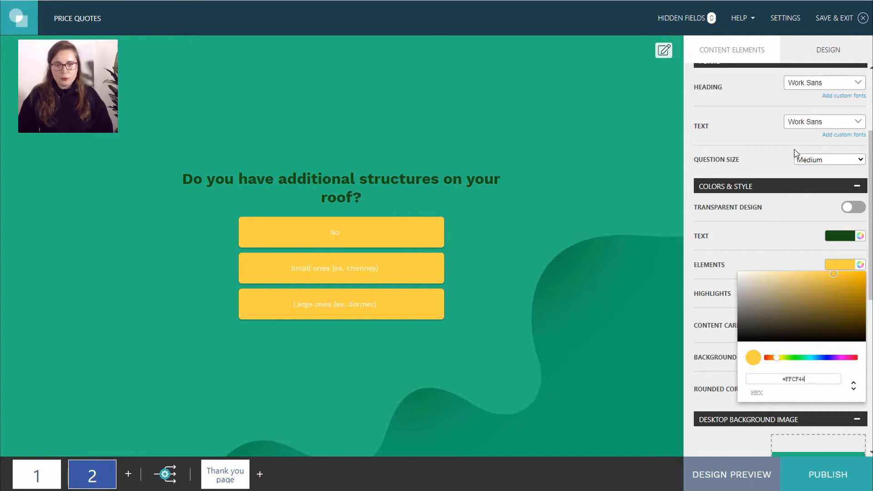
# - Set the question size to Small
pyautogui.click(826, 158)
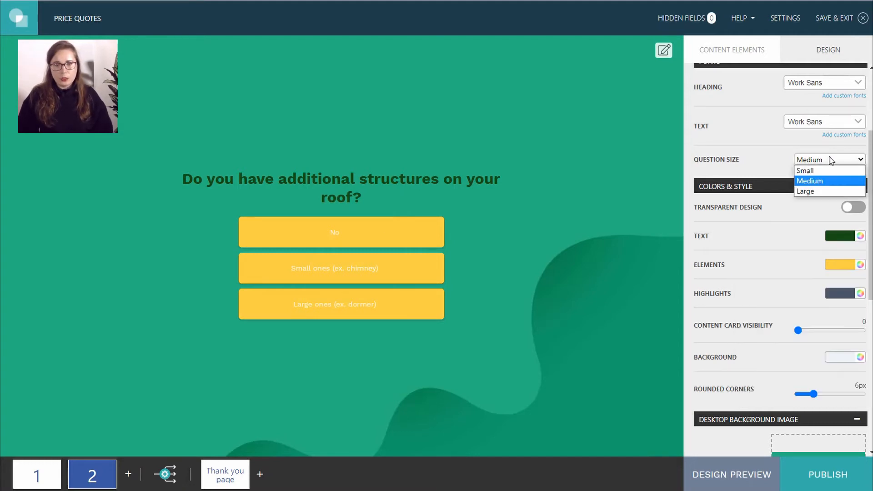
pyautogui.click(803, 174)
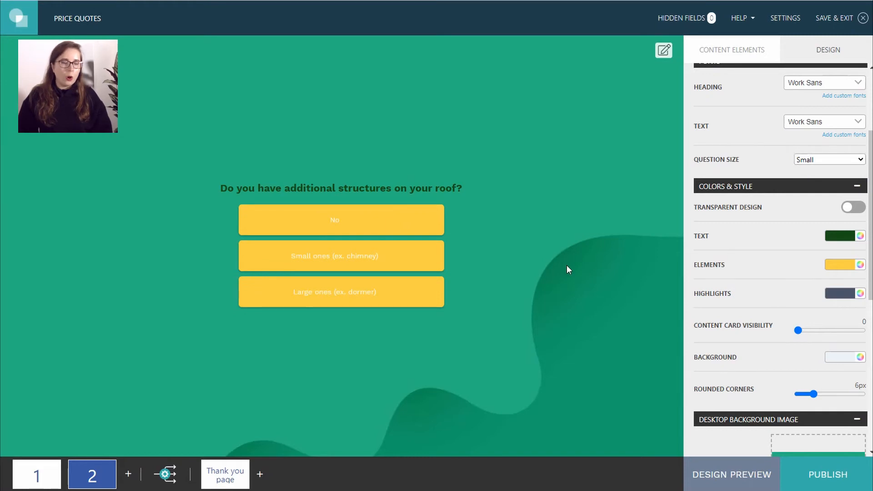
pyautogui.click(566, 266)
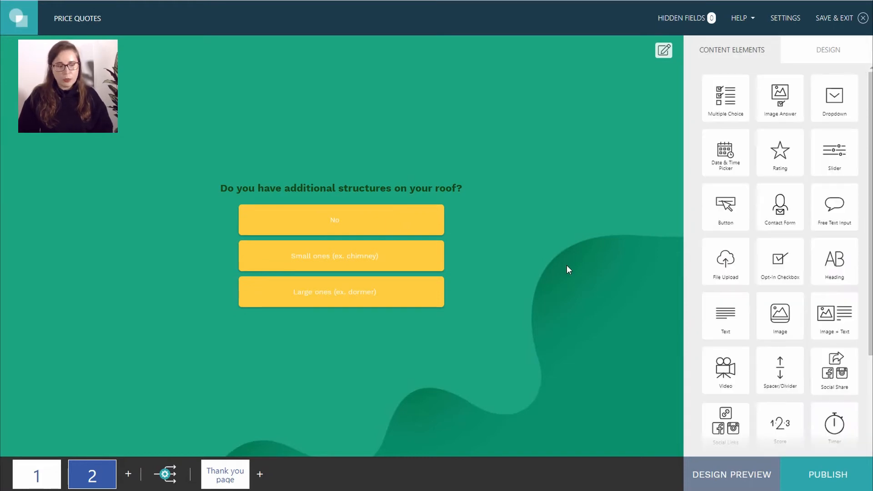
# - Add page 3 with a free-text question 'How many square meters does your house have?'
pyautogui.click(127, 475)
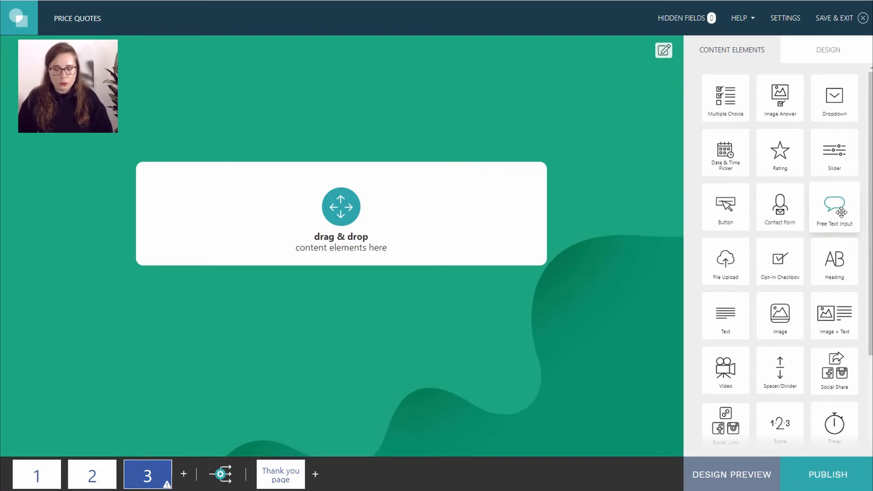
pyautogui.moveTo(839, 213); pyautogui.dragTo(368, 252)
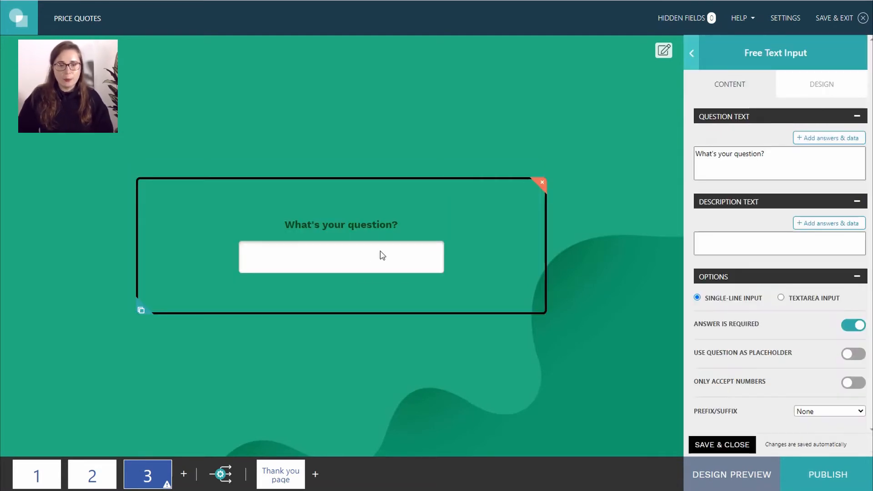
pyautogui.tripleClick(828, 150)
pyautogui.press('BackSpace')
pyautogui.write('How many square meters does your house have?')
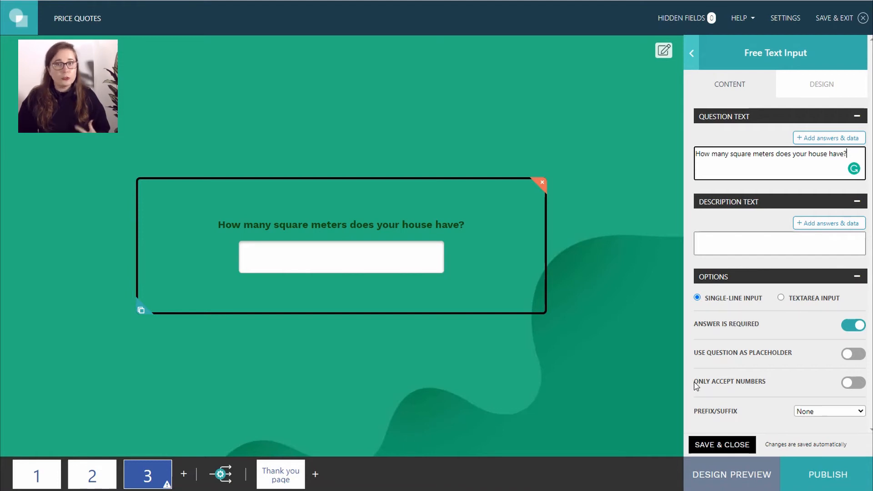
# - Restrict the answer field to numbers only and give it an m2 suffix
pyautogui.moveTo(696, 386); pyautogui.dragTo(770, 384)
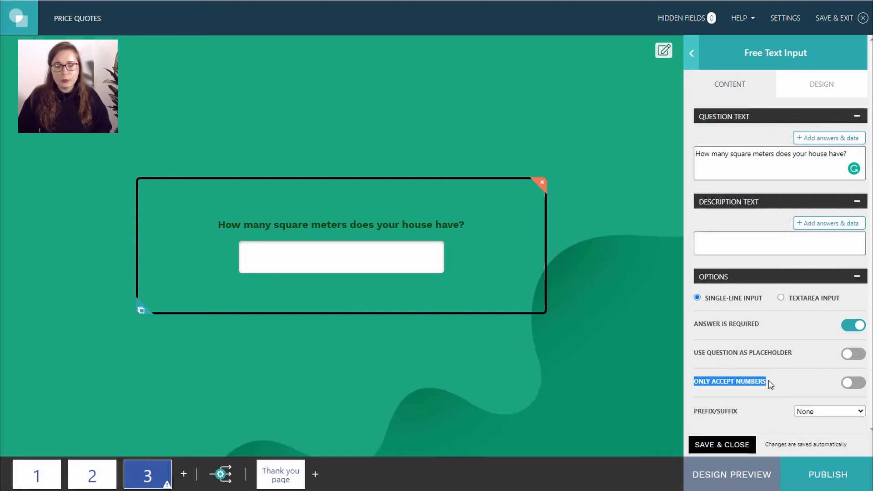
pyautogui.click(854, 383)
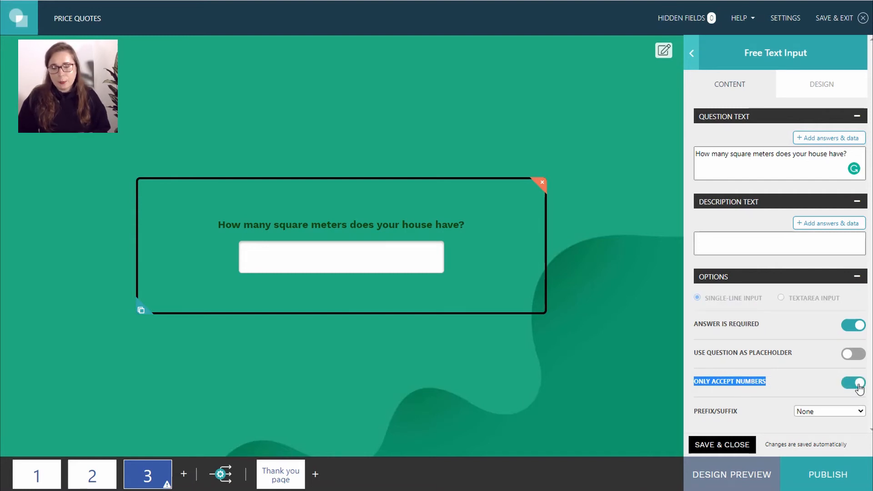
pyautogui.click(842, 412)
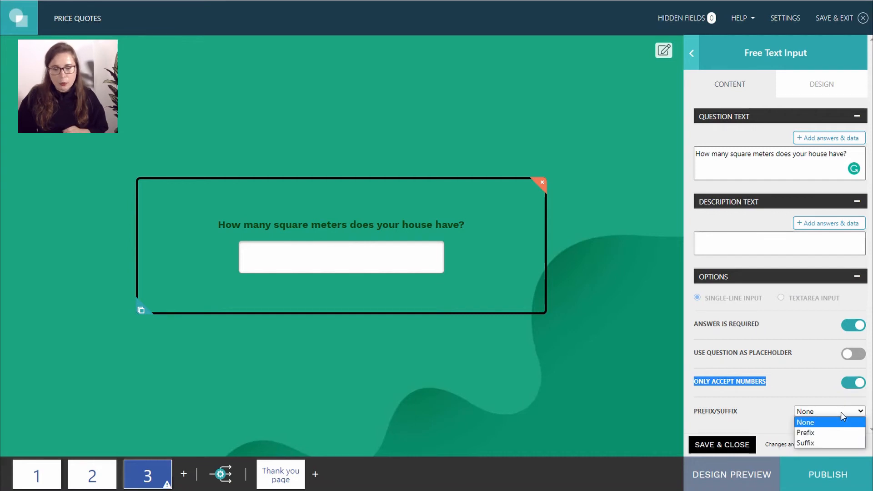
pyautogui.click(820, 443)
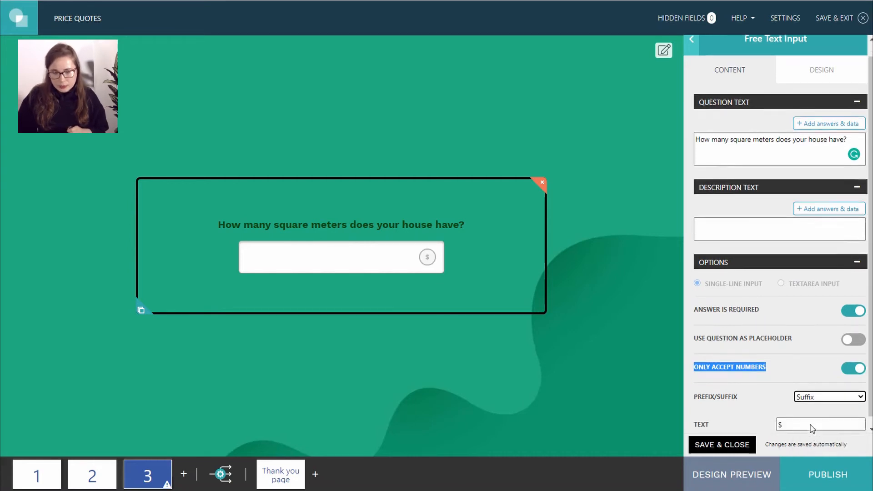
pyautogui.click(808, 415)
pyautogui.press('BackSpace')
pyautogui.write('m2')
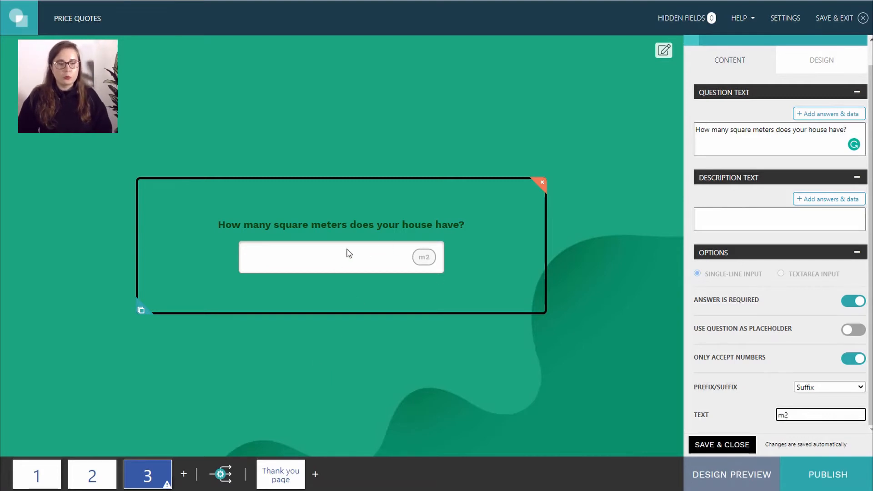
pyautogui.click(593, 310)
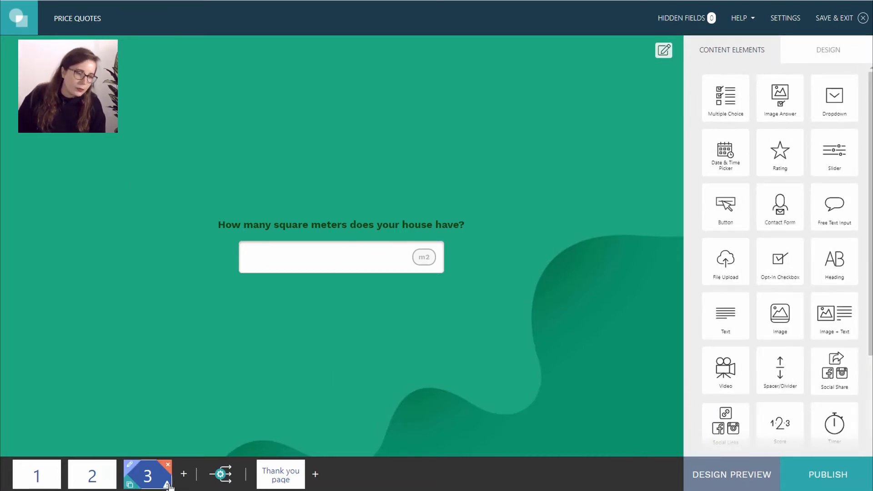
# - Add a Next button under the square-meters field on page 3, then add empty page 4
pyautogui.moveTo(167, 485)
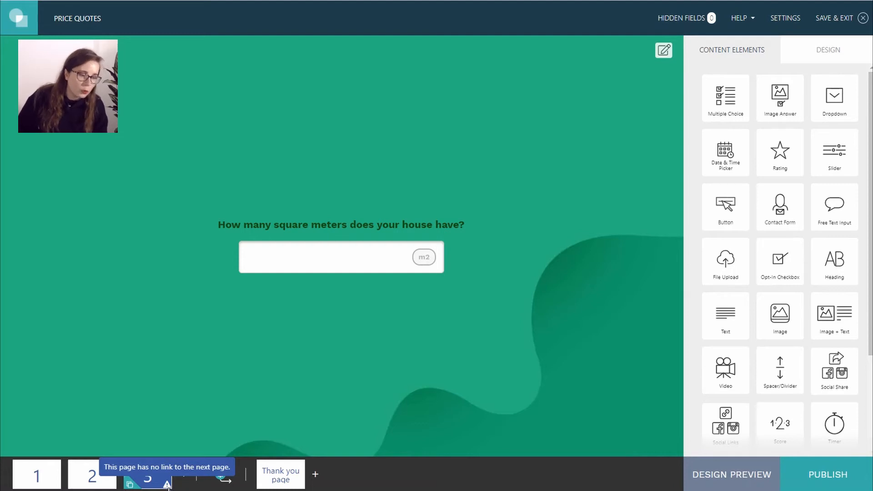
pyautogui.click(360, 269)
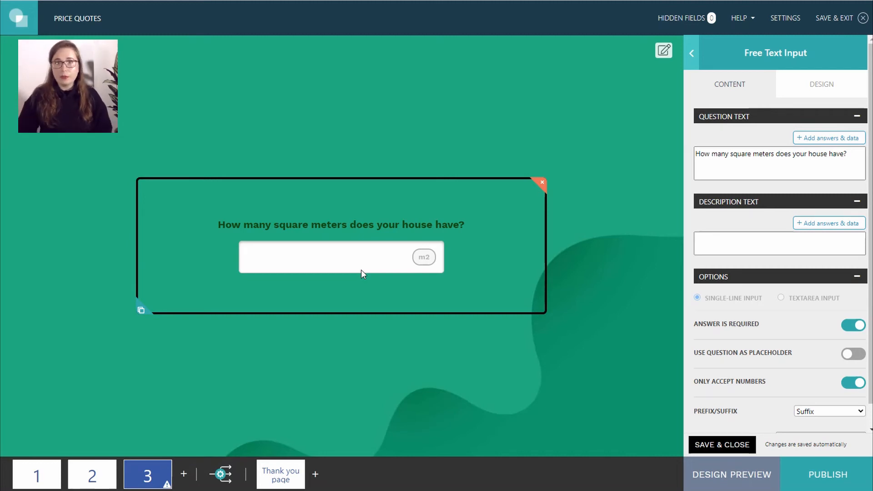
pyautogui.click(92, 475)
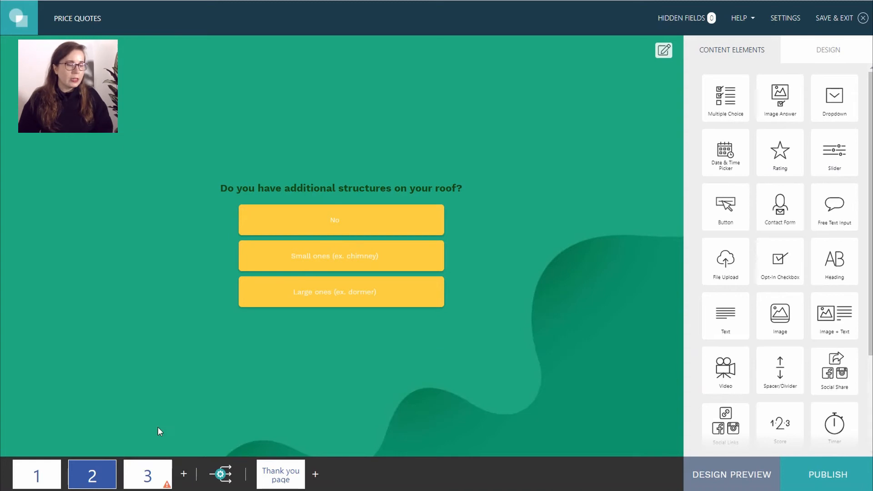
pyautogui.click(141, 472)
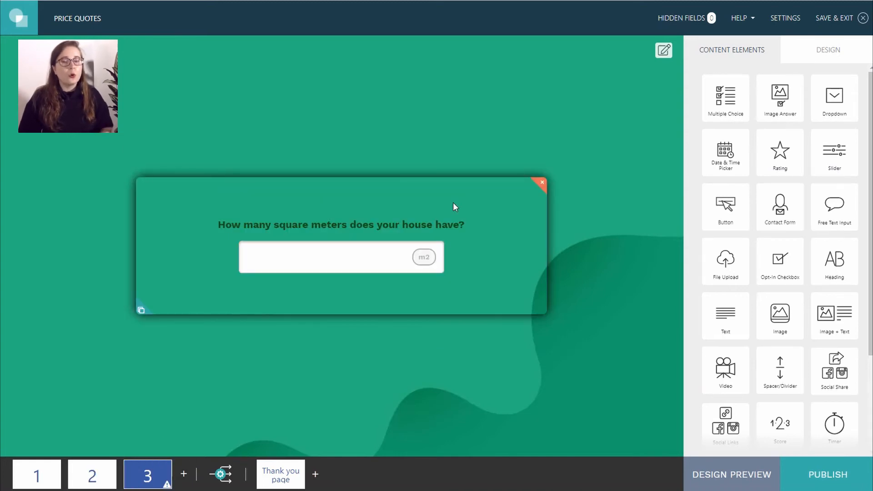
pyautogui.moveTo(726, 205); pyautogui.dragTo(348, 344)
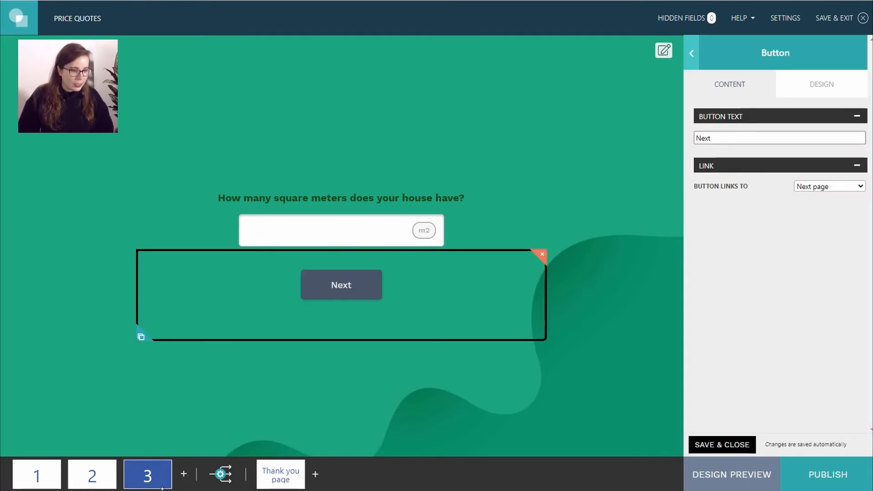
pyautogui.moveTo(154, 480)
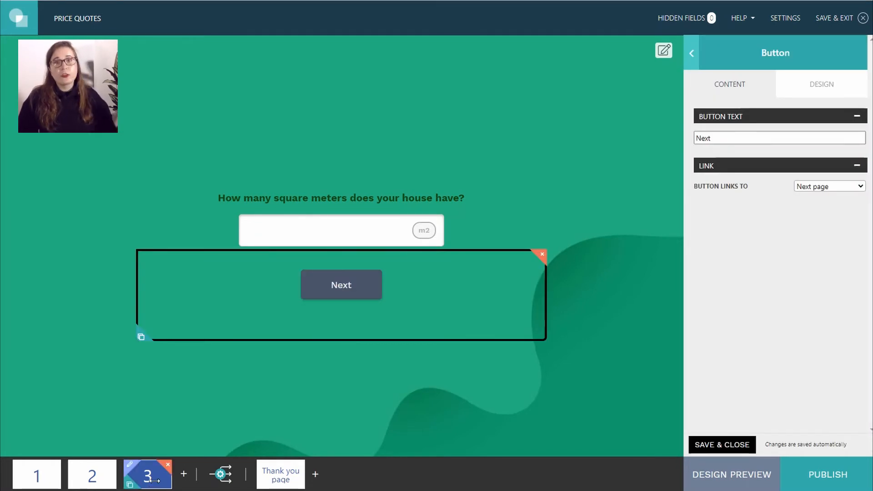
pyautogui.click(183, 474)
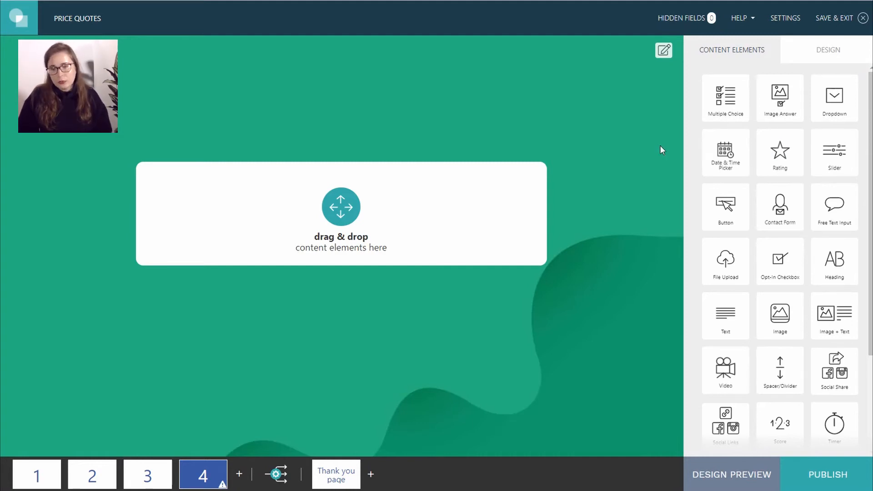
# - Put a slider on page 4 asking 'How many people live in your household?'
pyautogui.scroll(-1, 827, 247)
pyautogui.scroll(1, 827, 246)
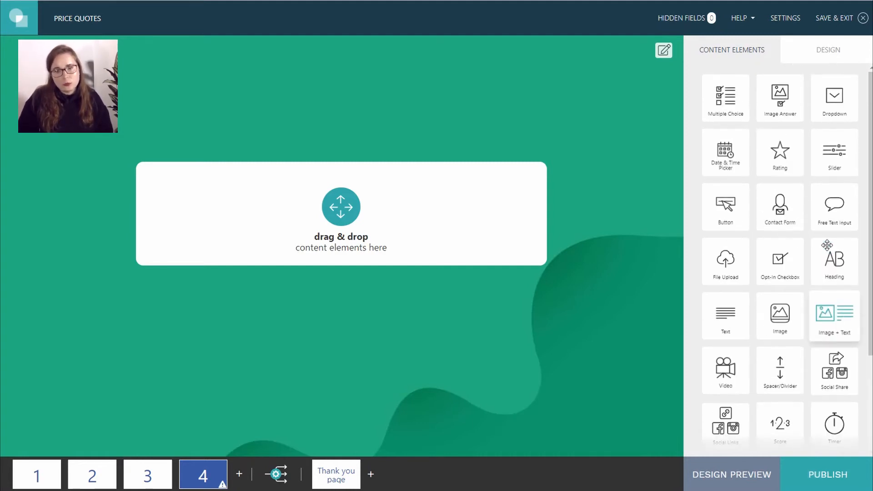
pyautogui.moveTo(834, 152); pyautogui.dragTo(344, 228)
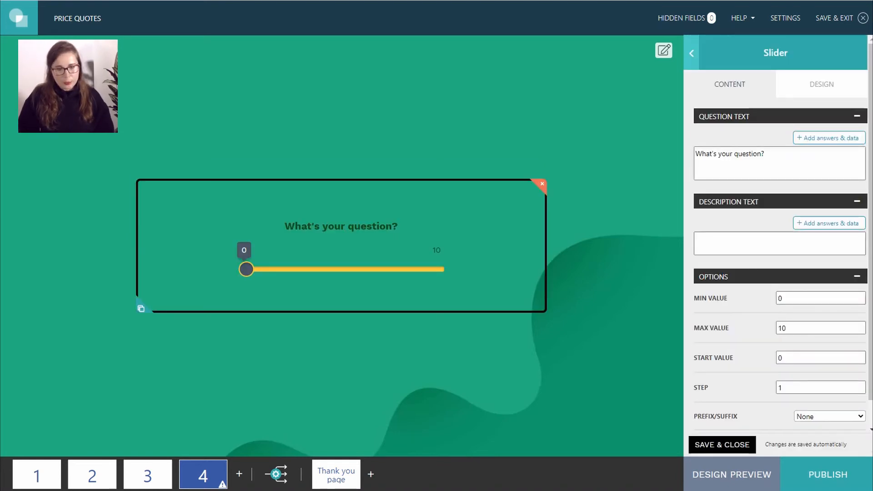
pyautogui.moveTo(772, 154); pyautogui.dragTo(626, 164)
pyautogui.press('BackSpace')
pyautogui.write('How many people live in your household?')
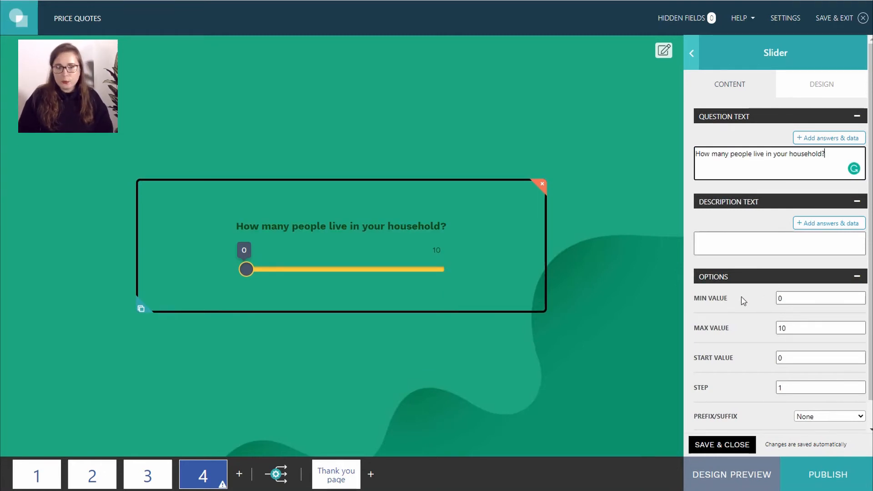
# - Set the slider minimum to 1 and start value to 3, add a Next button, and add page 5
pyautogui.click(800, 298)
pyautogui.press('BackSpace')
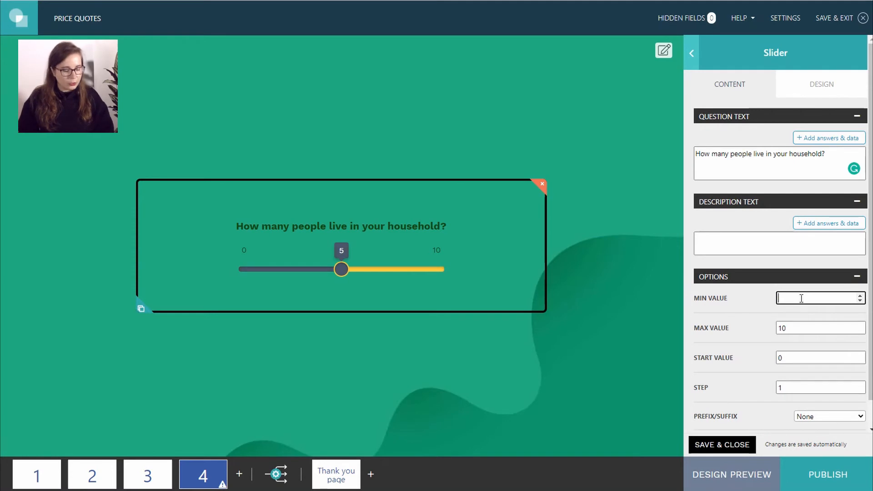
pyautogui.write('1')
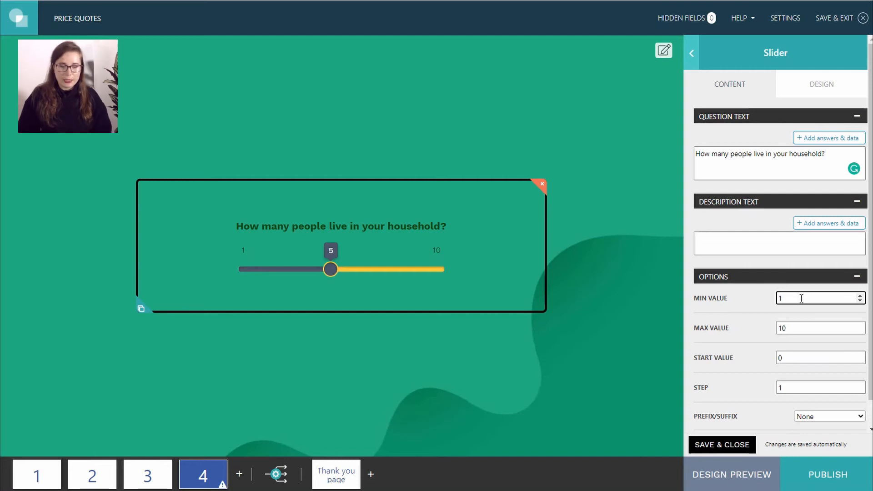
pyautogui.doubleClick(792, 358)
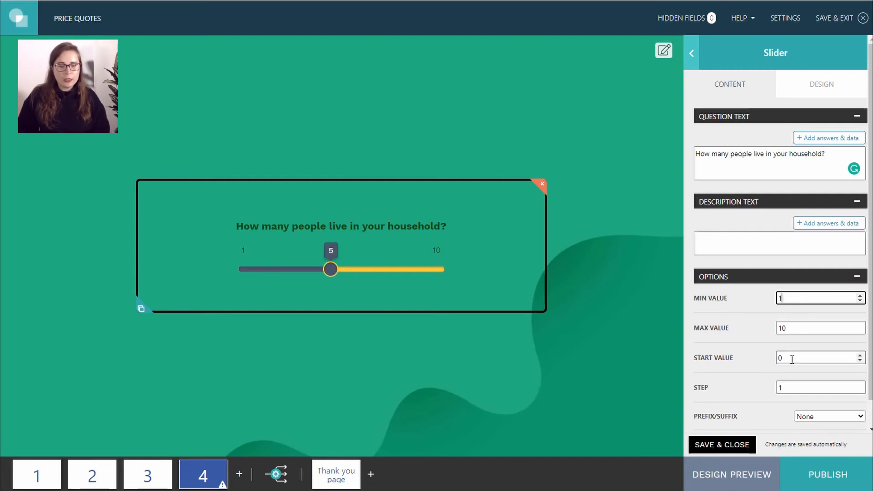
pyautogui.write('1')
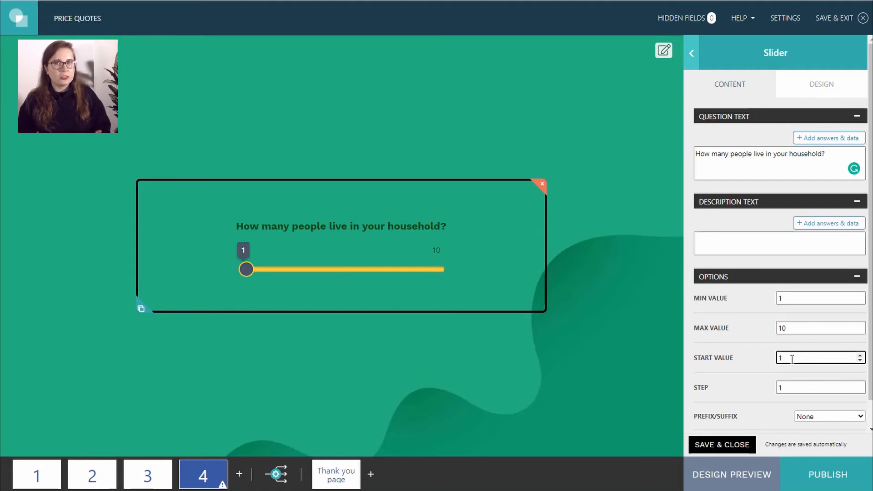
pyautogui.press('BackSpace')
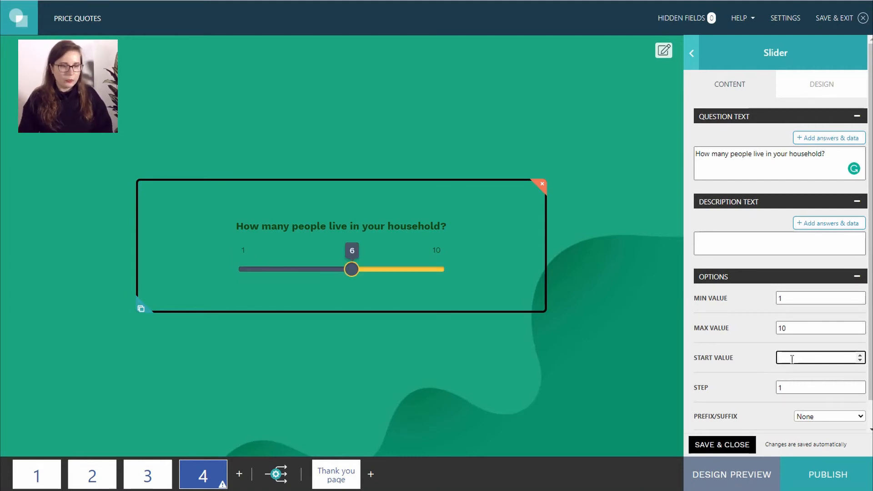
pyautogui.write('3')
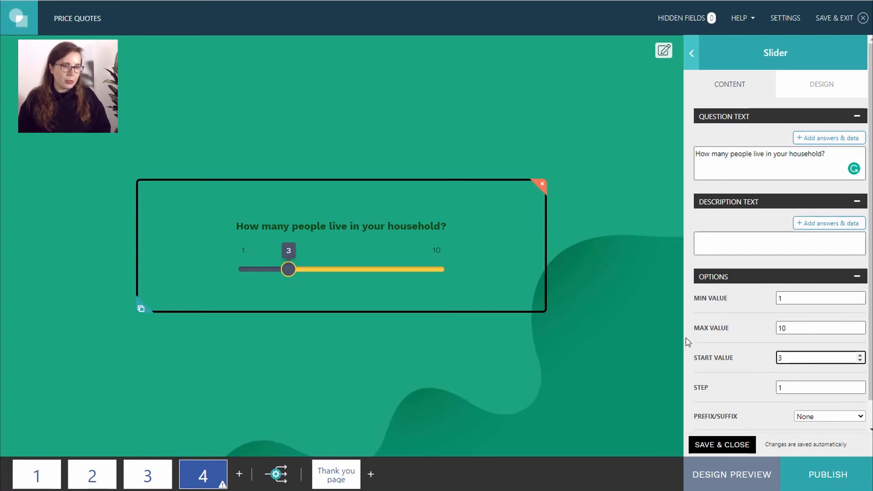
pyautogui.click(636, 343)
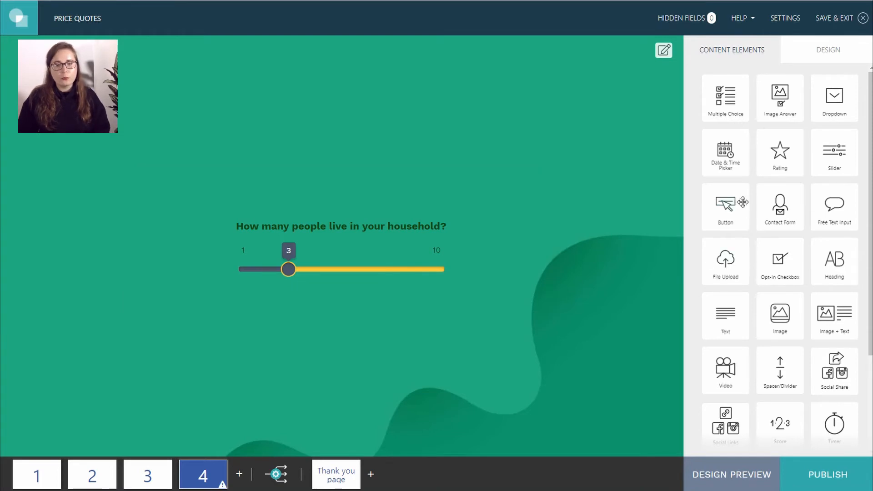
pyautogui.moveTo(706, 214); pyautogui.dragTo(351, 346)
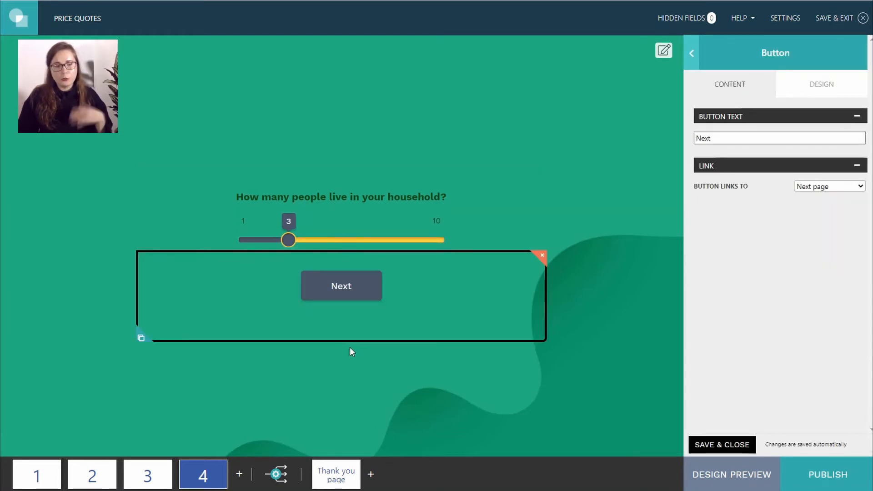
pyautogui.click(239, 473)
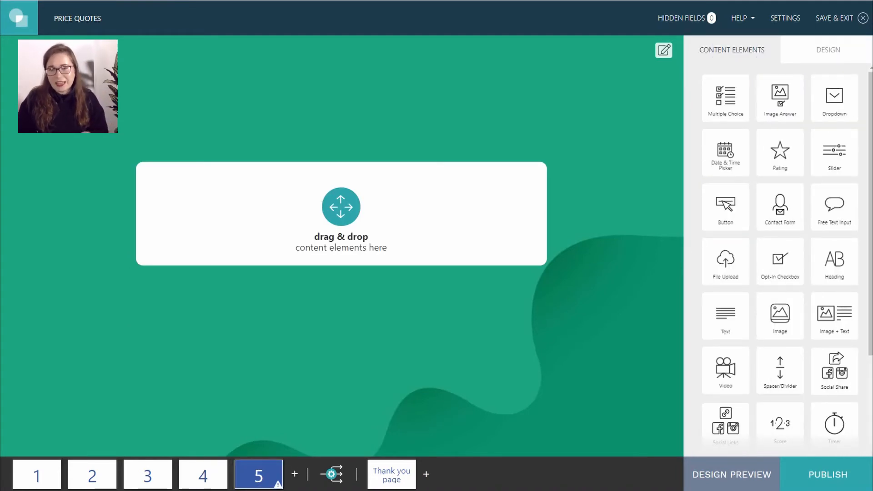
# - Add a heading 'Checking for the best offer for your needs.' with a waiting-message subline to page 5
pyautogui.moveTo(835, 261); pyautogui.dragTo(353, 196)
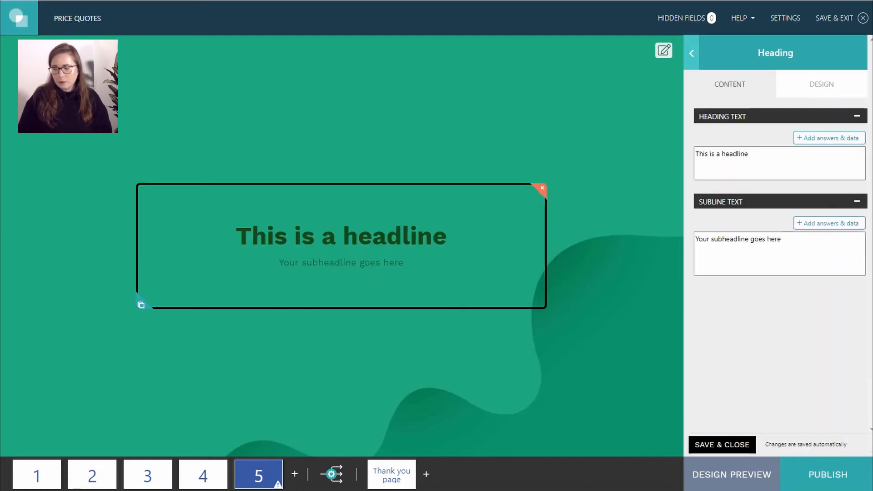
pyautogui.click(758, 159)
pyautogui.moveTo(750, 157); pyautogui.dragTo(662, 167)
pyautogui.write('Checking for the best offer for your needs.')
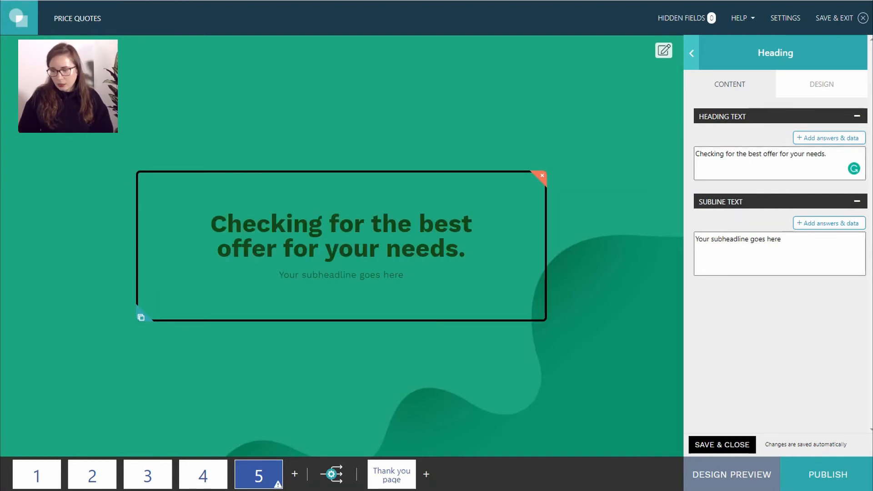
pyautogui.click(692, 240)
pyautogui.hotkey('ctrl', 'a')
pyautogui.press('BackSpace')
pyautogui.write('Just a few seconds until we crunch the numbers.')
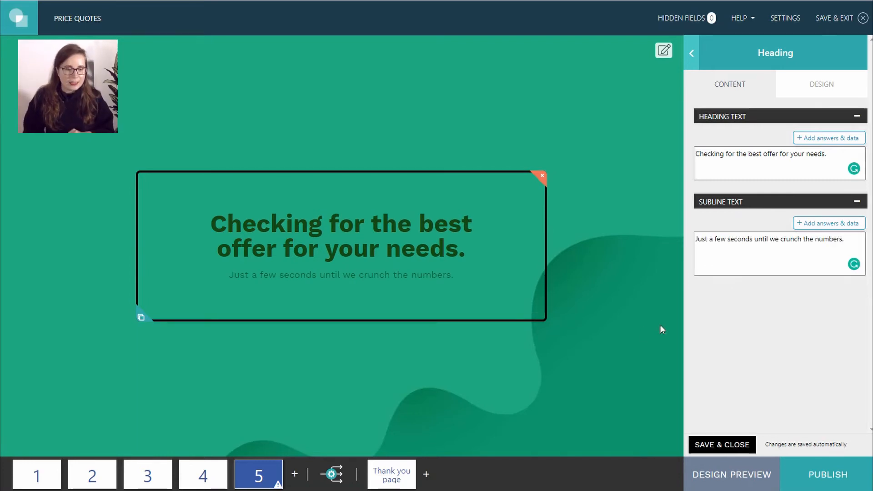
pyautogui.click(525, 363)
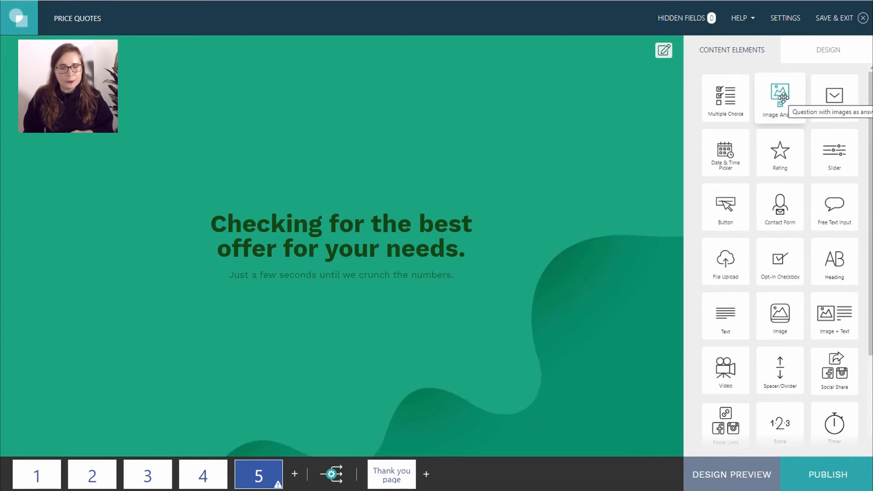
# - Place an uploaded loading-spinner image below the page 5 subline, scaled to about 72%
pyautogui.moveTo(765, 93); pyautogui.dragTo(786, 99)
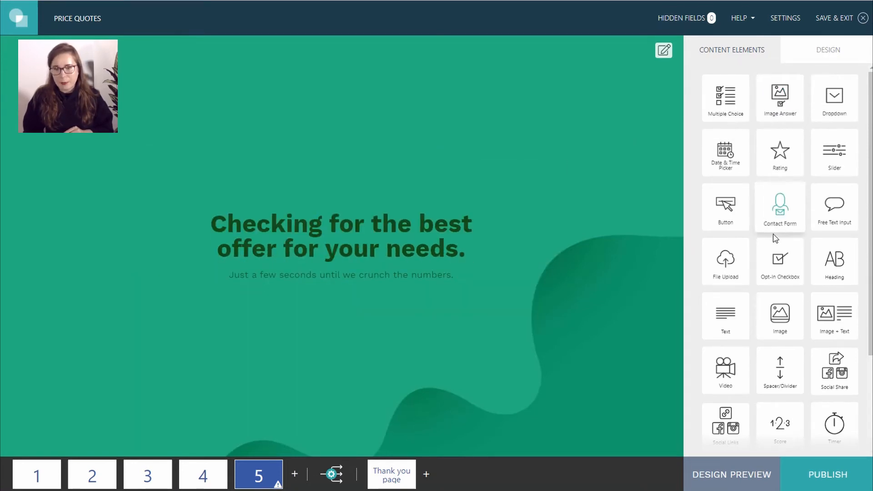
pyautogui.moveTo(779, 313); pyautogui.dragTo(343, 334)
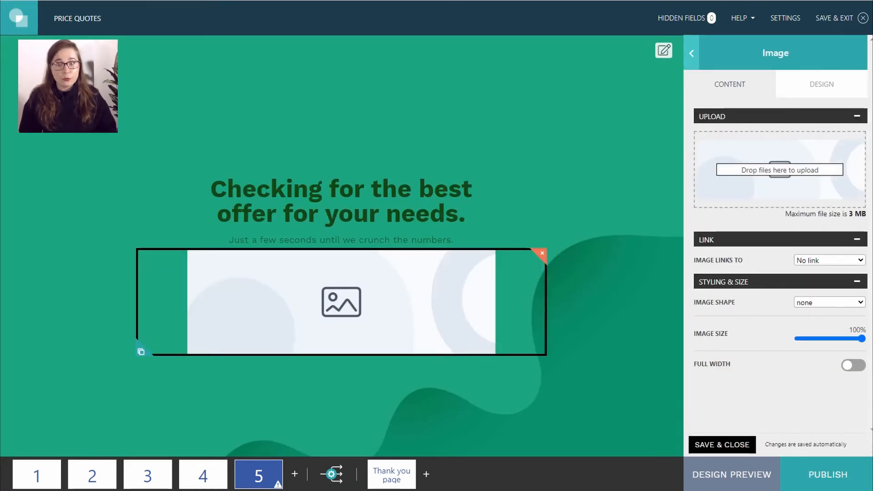
pyautogui.moveTo(870, 184); pyautogui.dragTo(777, 182)
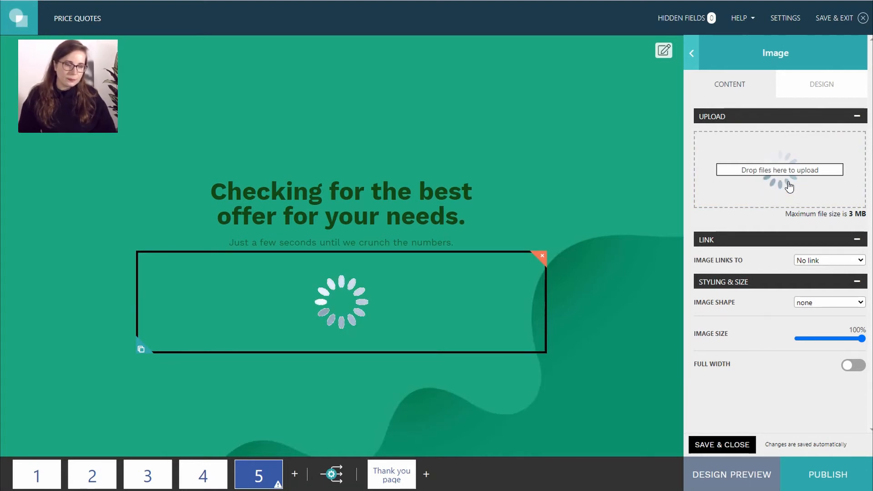
pyautogui.moveTo(861, 338); pyautogui.dragTo(840, 346)
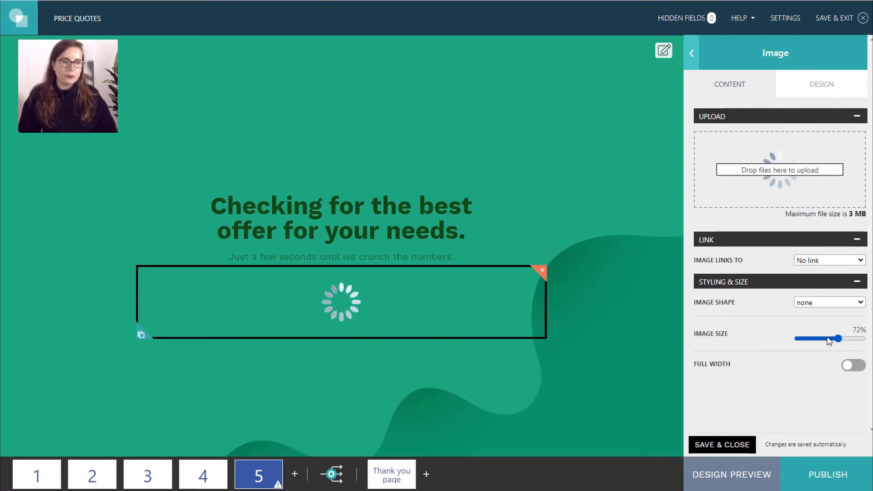
pyautogui.click(574, 258)
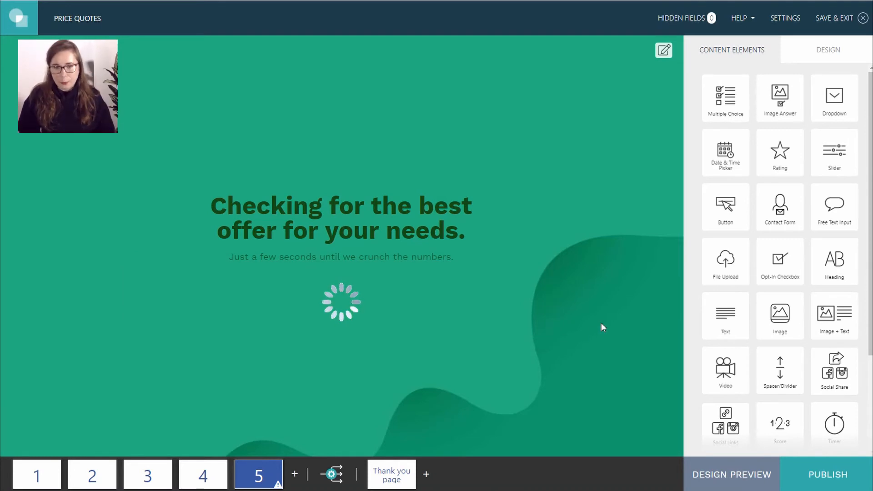
# - Add a timer below the image set to 0 minutes and 3 seconds
pyautogui.moveTo(834, 424); pyautogui.dragTo(363, 342)
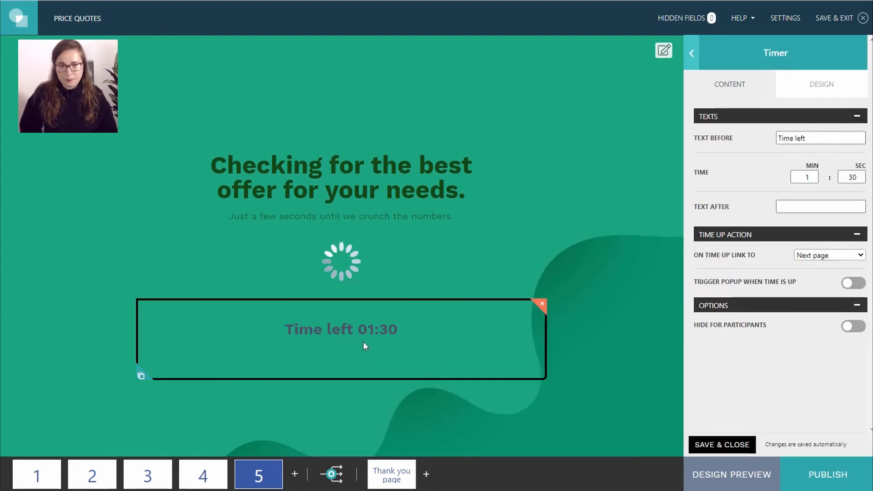
pyautogui.click(813, 174)
pyautogui.click(813, 179)
pyautogui.click(813, 180)
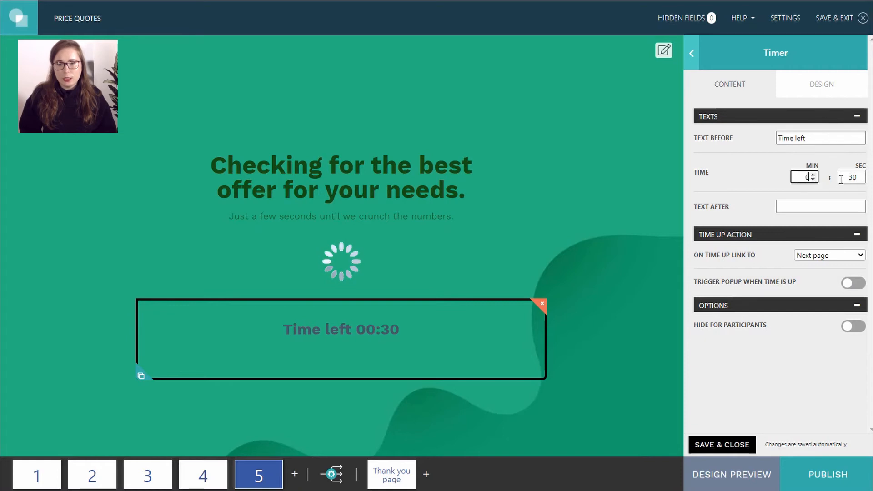
pyautogui.click(856, 177)
pyautogui.press('BackSpace')
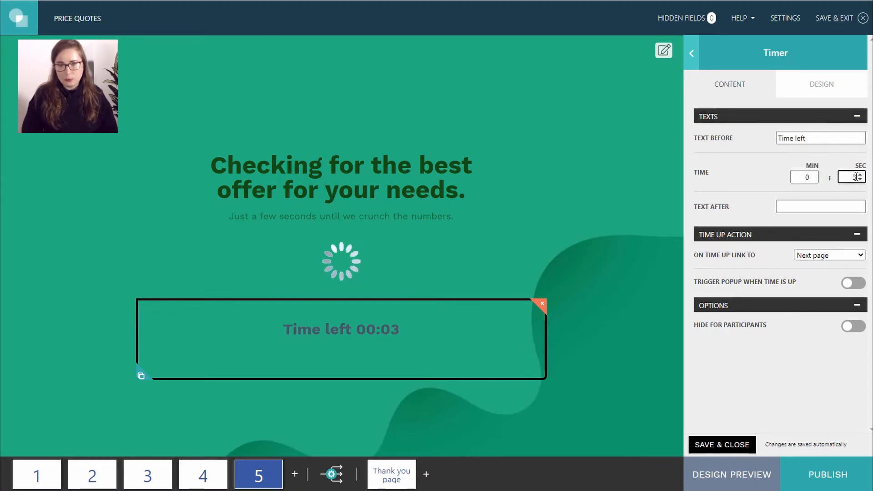
pyautogui.click(753, 190)
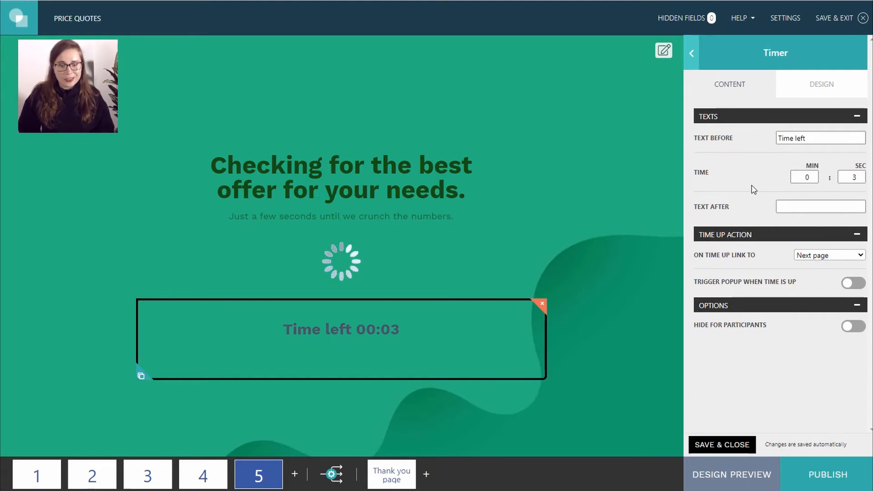
# - Hide the timer from participants and add an empty page 6
pyautogui.moveTo(693, 325); pyautogui.dragTo(779, 322)
pyautogui.click(857, 326)
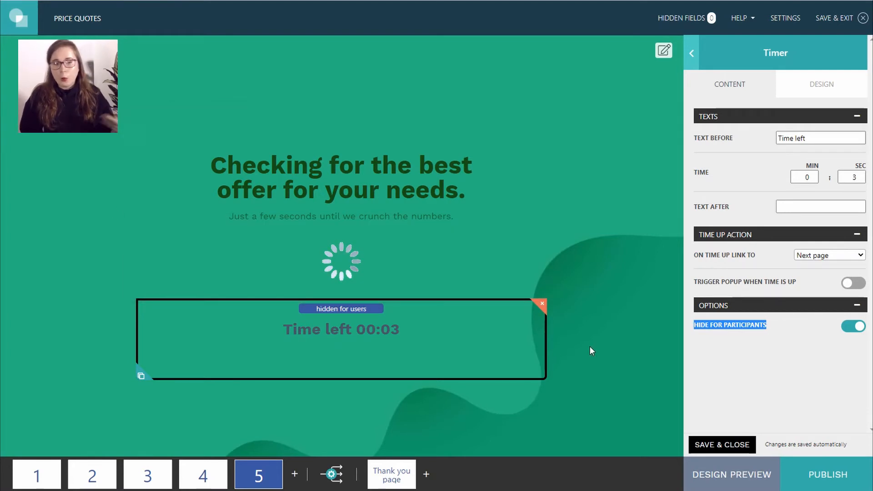
pyautogui.click(294, 474)
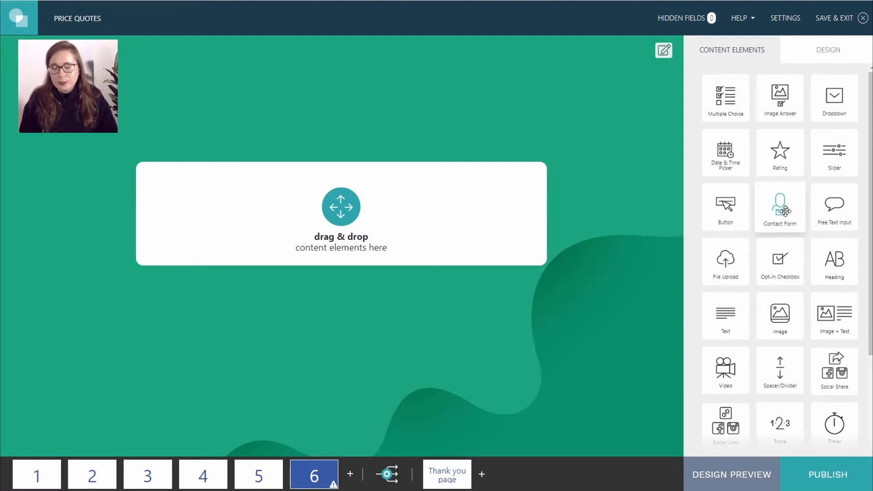
# - Add a contact form to page 6 and paste in its question "We found a fitting offer for you." and description
pyautogui.moveTo(785, 211); pyautogui.dragTo(341, 250)
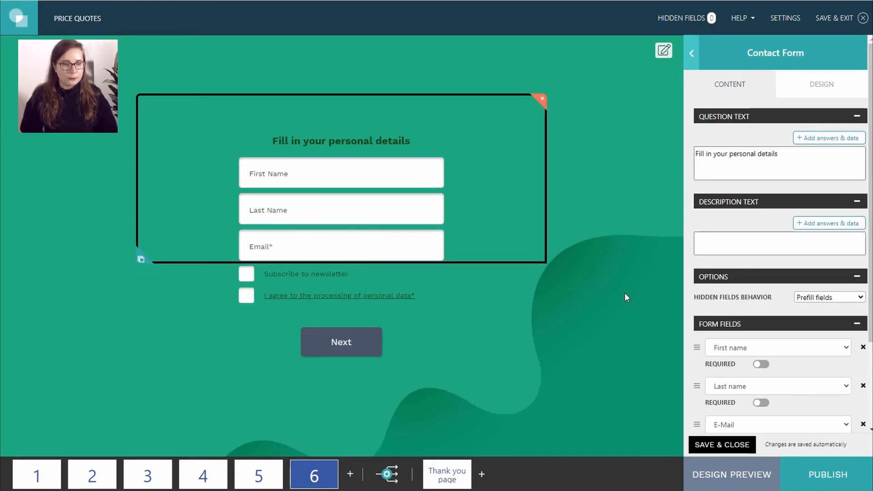
pyautogui.click(624, 293)
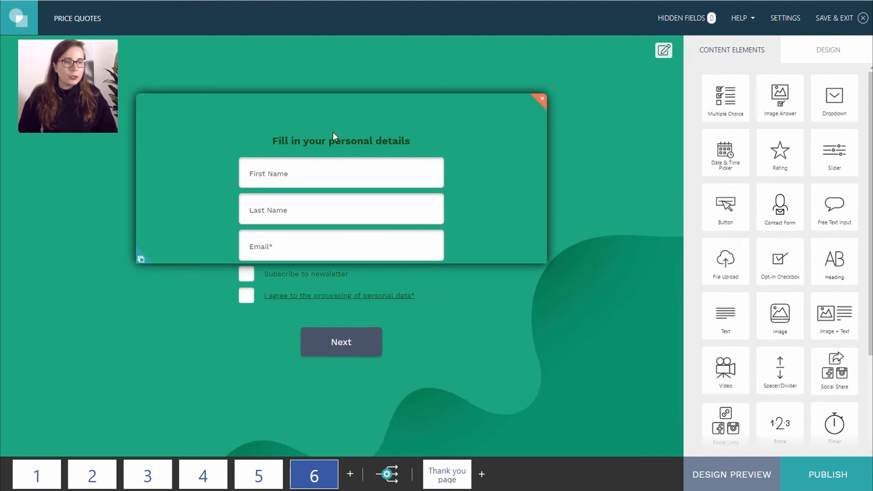
pyautogui.click(333, 131)
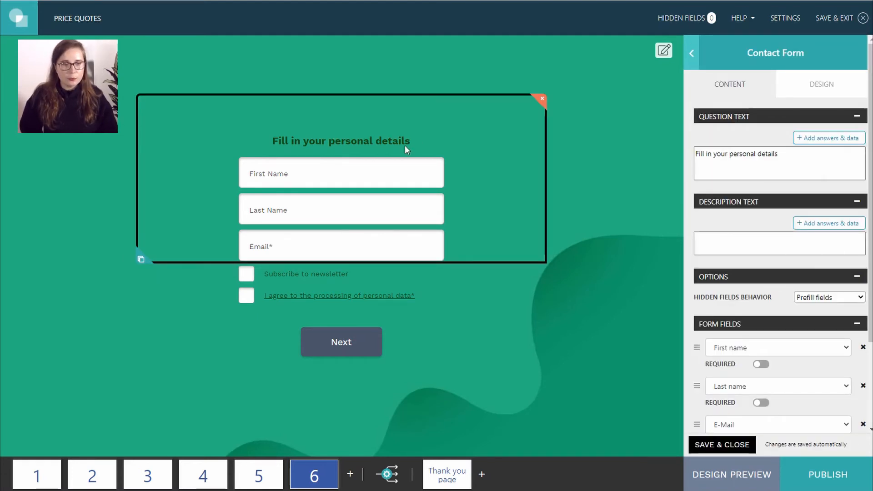
pyautogui.click(814, 156)
pyautogui.hotkey('ctrl', 'a')
pyautogui.write('We found a fitting offer for you.')
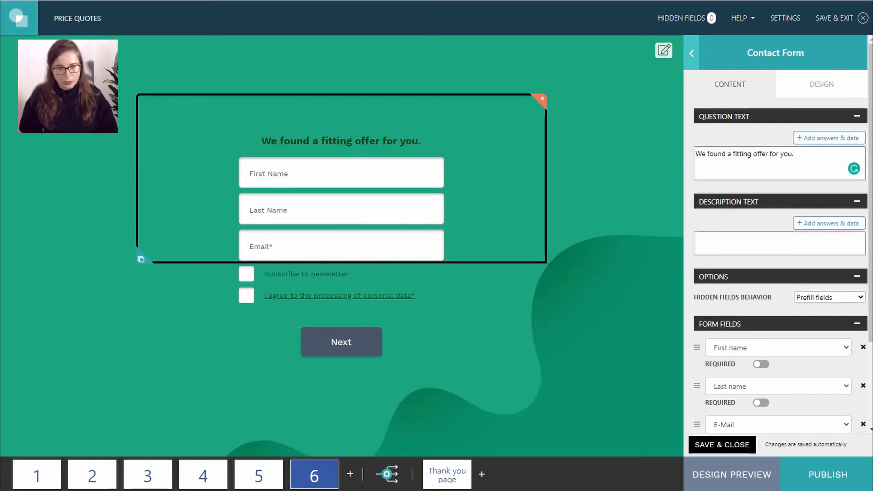
pyautogui.click(703, 241)
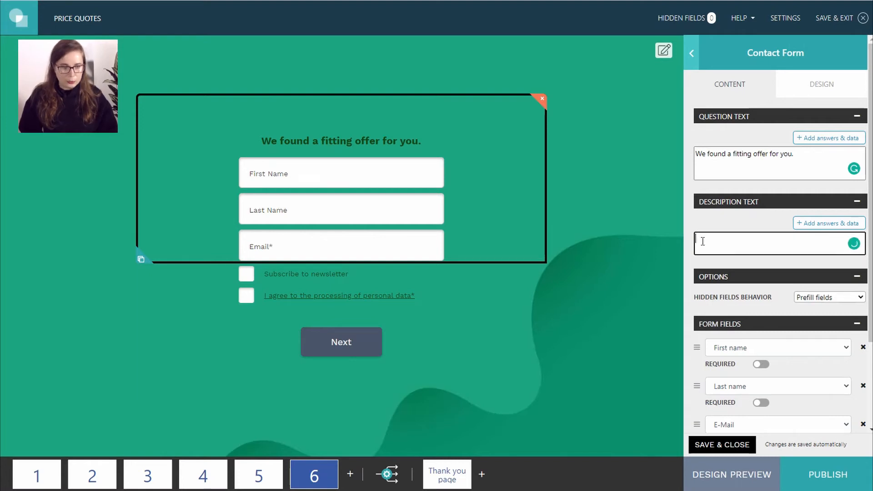
pyautogui.write('Please provide your contact details so we can send you the personalized quote.')
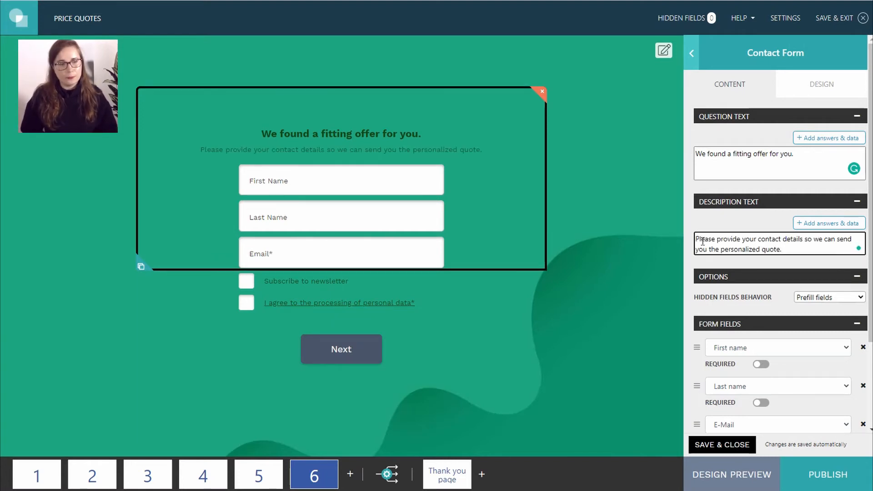
# - Make the first and last name fields required and rename the Next button to Submit
pyautogui.scroll(-3, 722, 247)
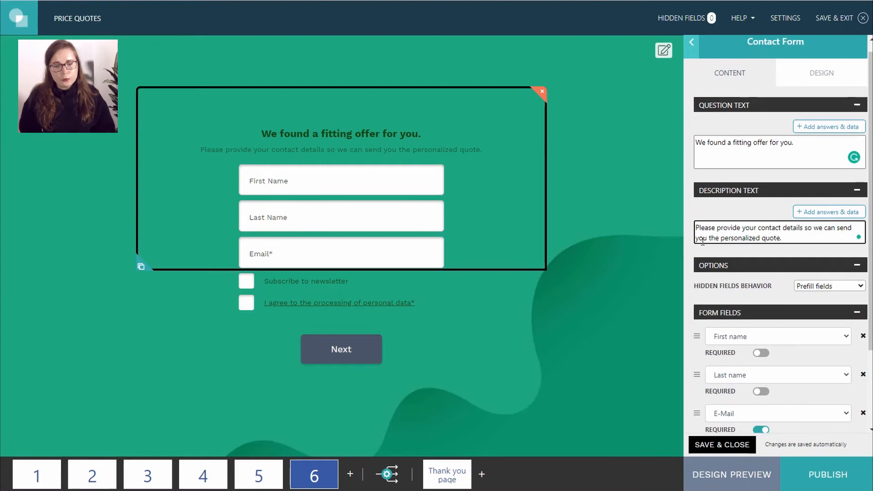
pyautogui.click(762, 253)
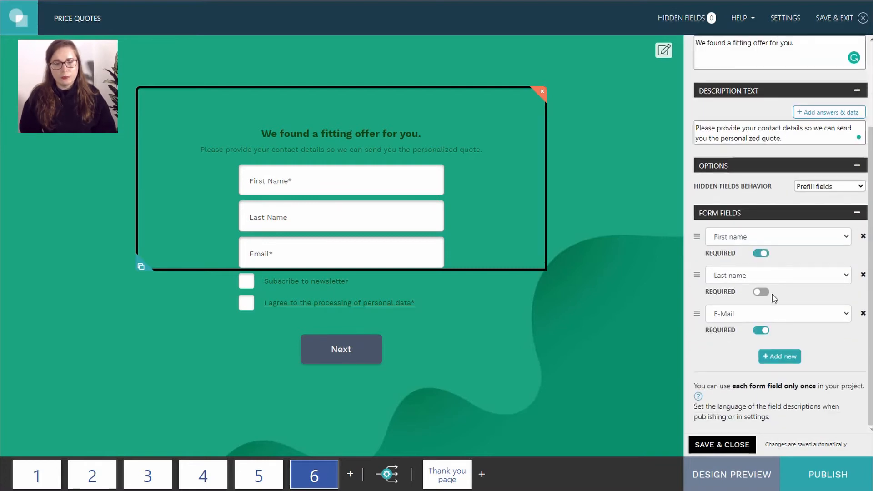
pyautogui.click(762, 292)
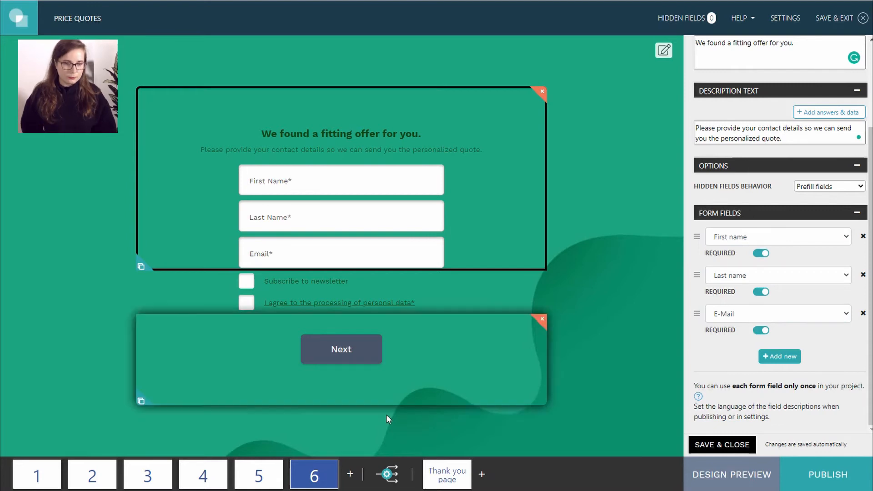
pyautogui.click(362, 350)
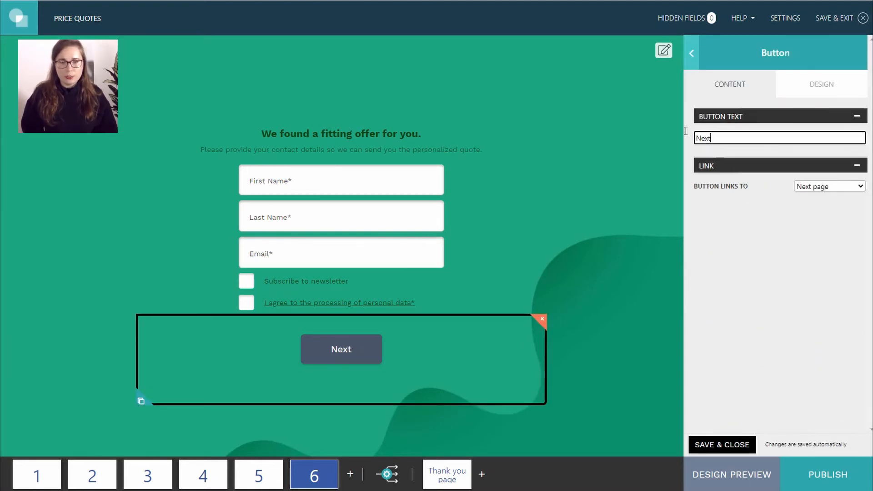
pyautogui.write('Submit')
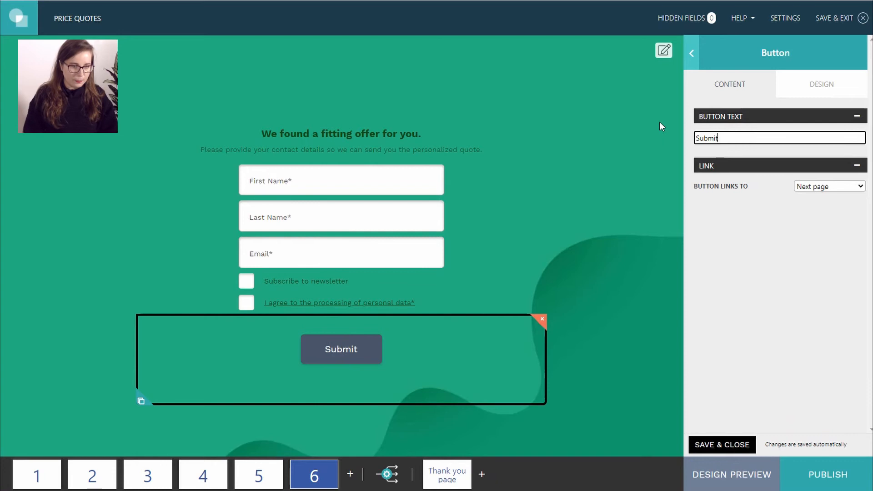
pyautogui.click(659, 122)
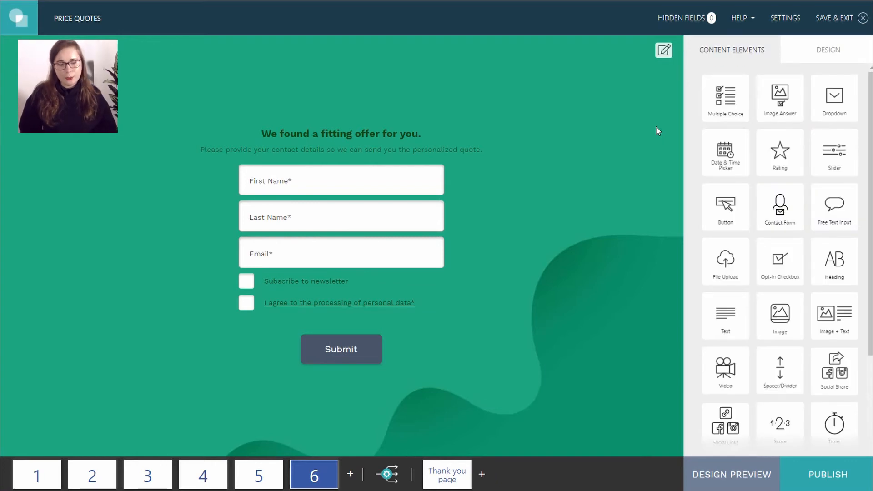
# - Add a heading to the Thank you page reading "Thank you for your submission." with the email-offer subline
pyautogui.click(442, 481)
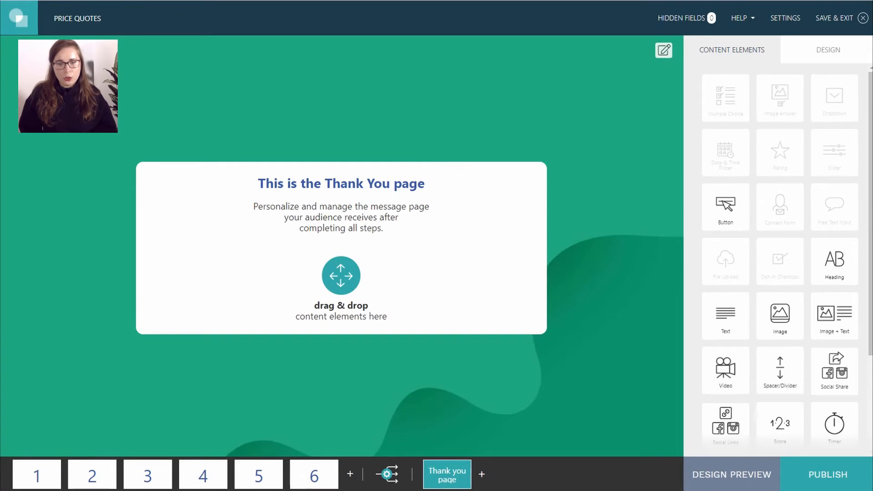
pyautogui.moveTo(834, 261); pyautogui.dragTo(354, 234)
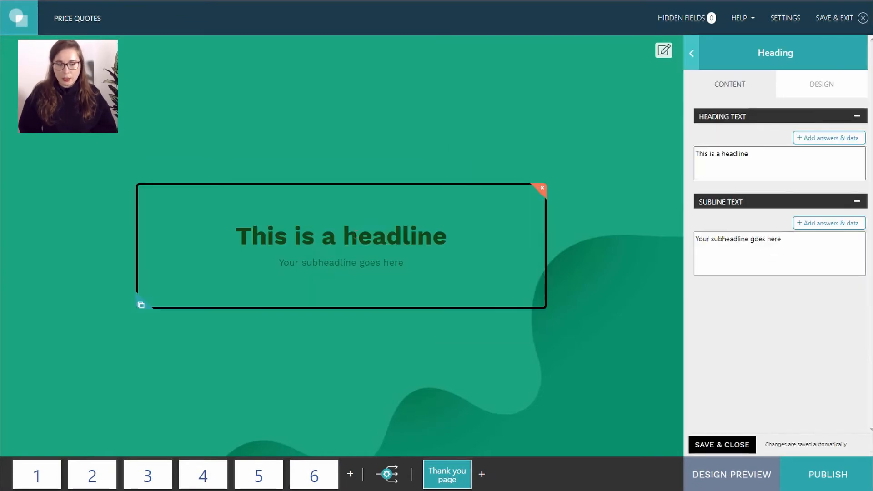
pyautogui.tripleClick(771, 158)
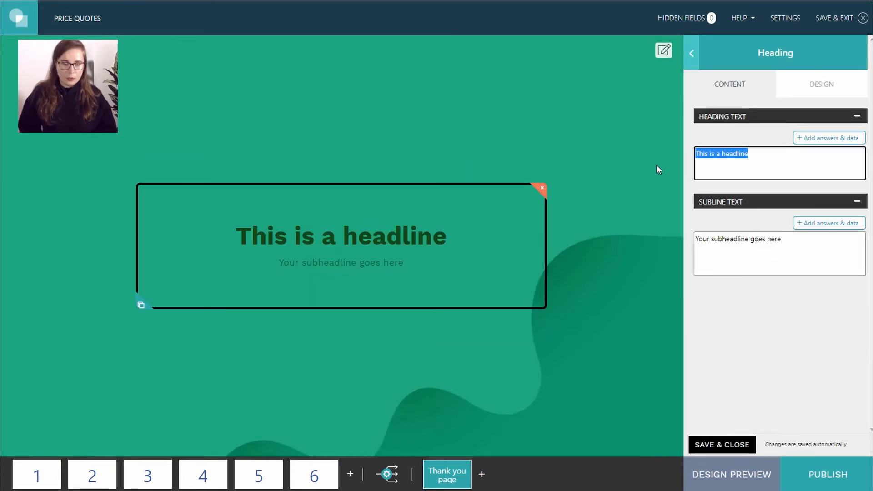
pyautogui.write('Thank you for your submission.')
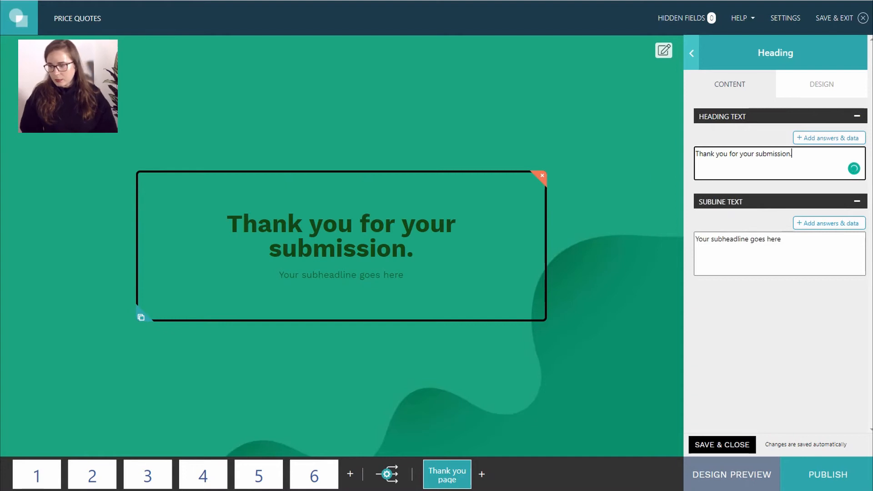
pyautogui.tripleClick(777, 239)
pyautogui.press('BackSpace')
pyautogui.write("You'll receive your personal offer per email shortly.")
pyautogui.click(609, 251)
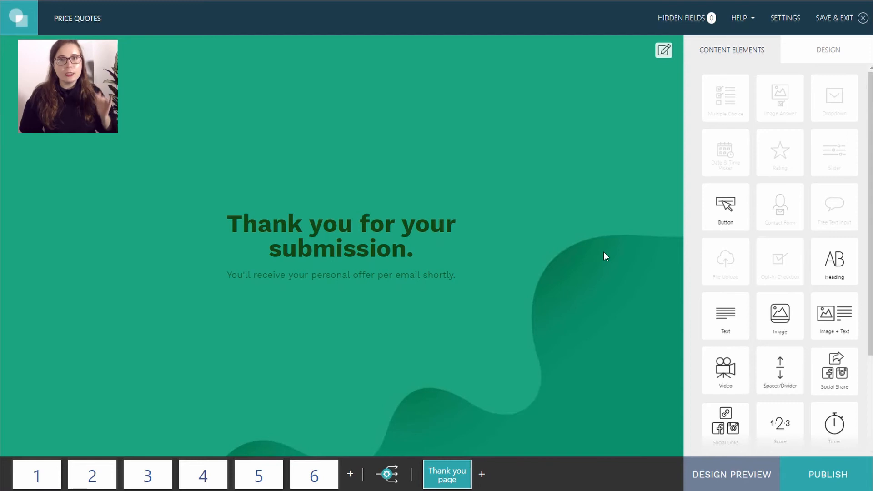
# - Place a Calculator element below the thank-you text with Hide For Participants switched on
pyautogui.scroll(-3, 797, 251)
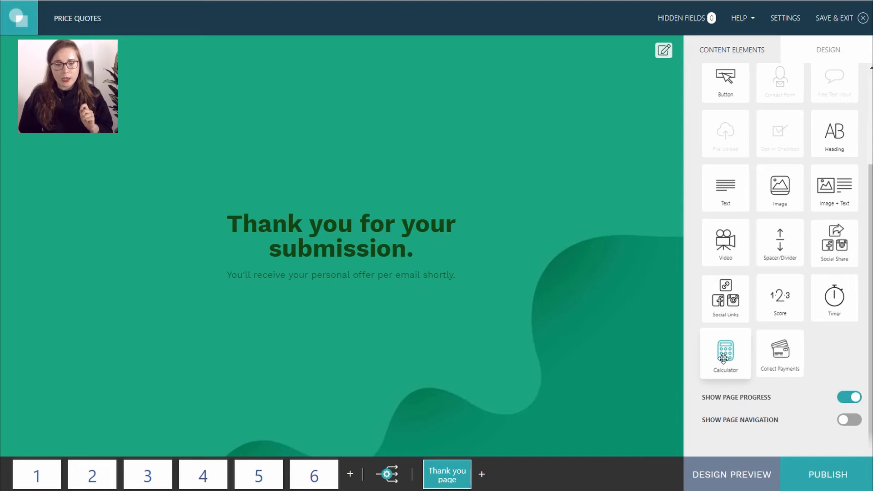
pyautogui.moveTo(723, 358); pyautogui.dragTo(349, 321)
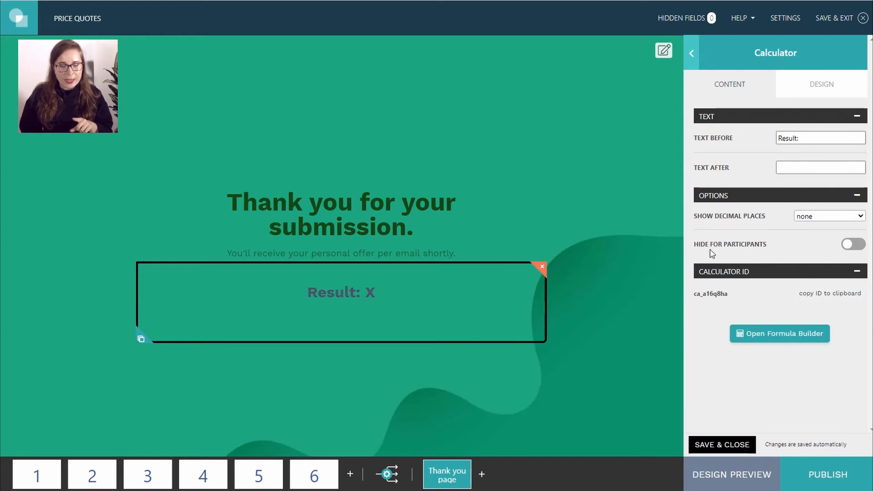
pyautogui.click(858, 247)
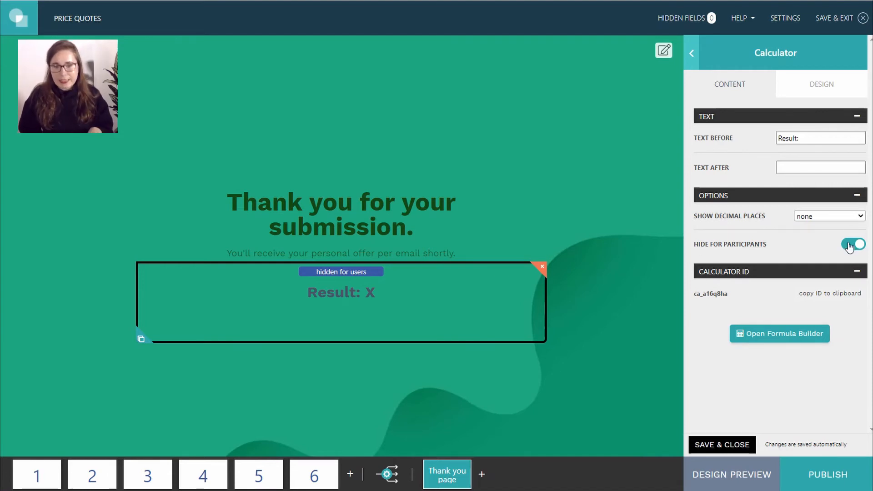
# - Open the Formula Builder and delete the default Q1 + Q2 + Q3 + Q4 formula
pyautogui.click(752, 336)
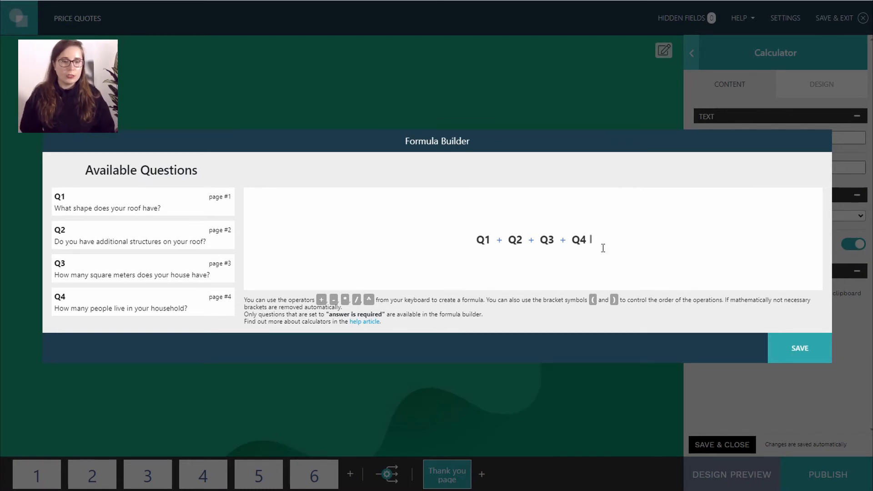
pyautogui.hotkey('ctrl', 'a')
pyautogui.press('BackSpace')
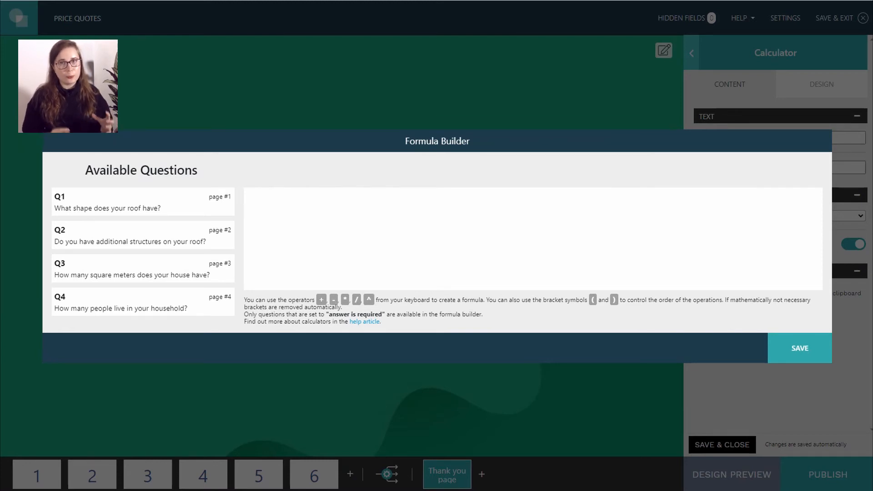
# - Build the calculator formula (Q1 x Q3 + Q2 x Q3) x Q4 from the question cards
pyautogui.click(445, 235)
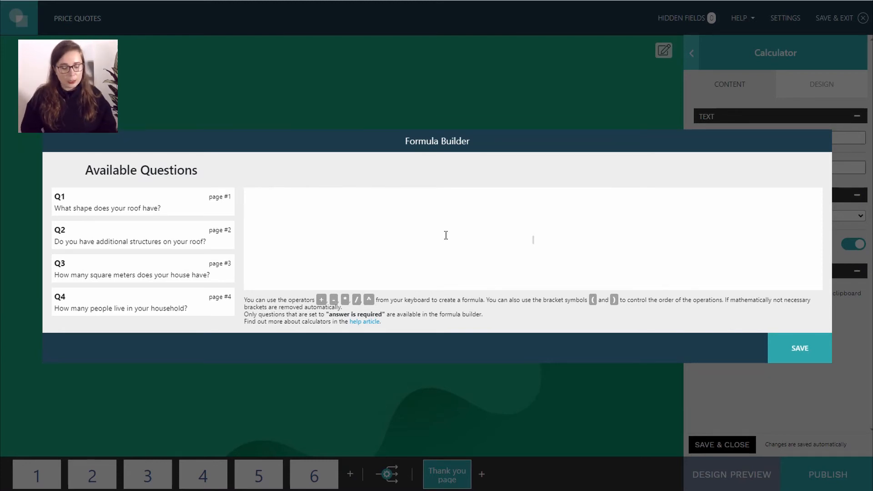
pyautogui.write('(')
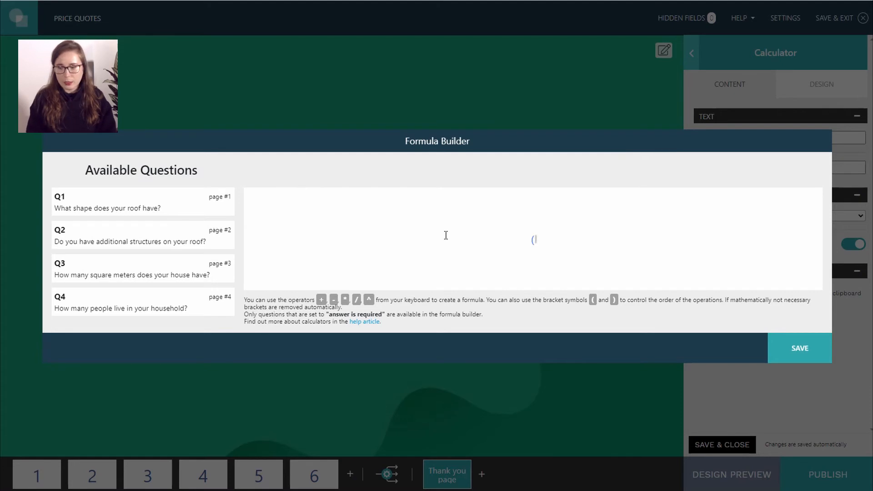
pyautogui.moveTo(108, 210); pyautogui.dragTo(545, 242)
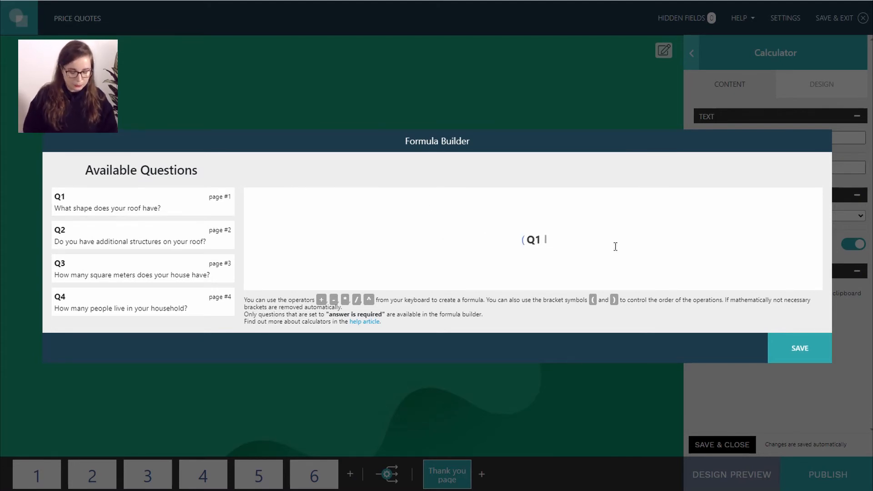
pyautogui.write('x')
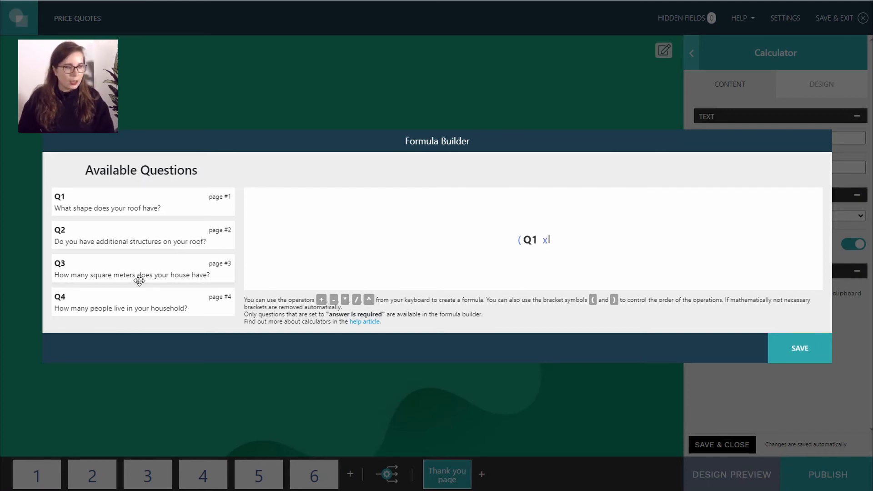
pyautogui.moveTo(155, 268); pyautogui.dragTo(593, 247)
pyautogui.write('+')
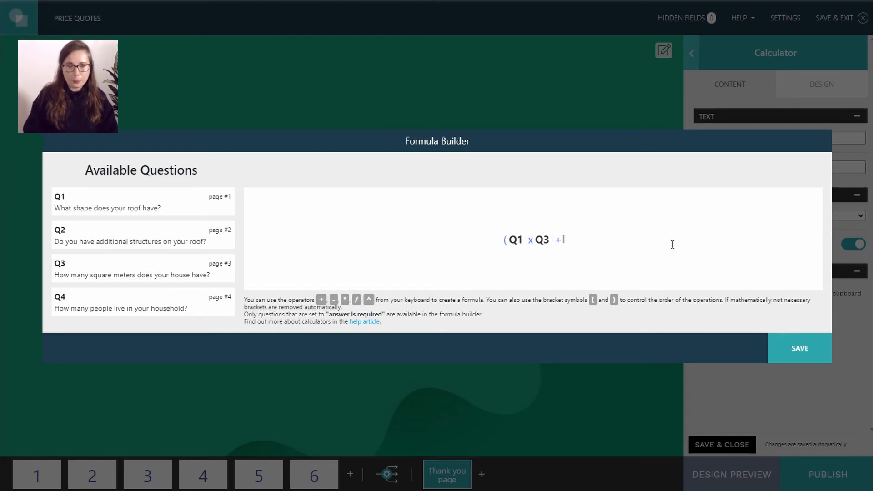
pyautogui.moveTo(113, 242); pyautogui.dragTo(601, 241)
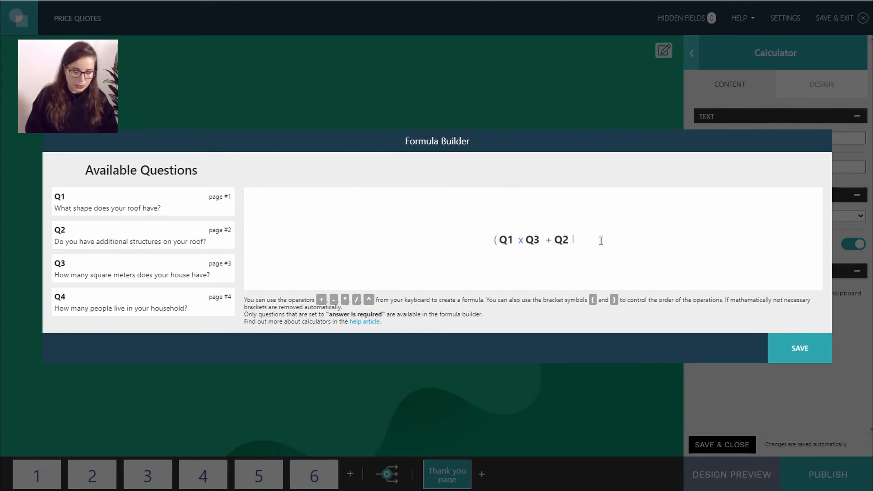
pyautogui.write('*')
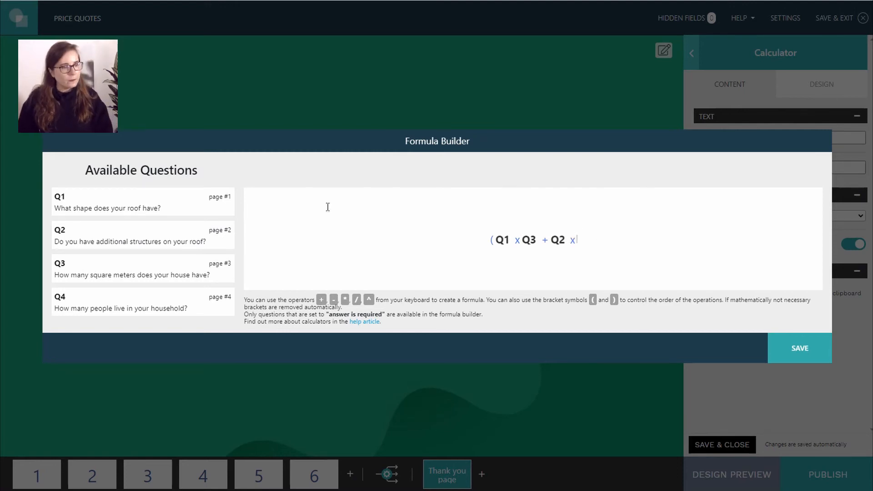
pyautogui.moveTo(164, 260); pyautogui.dragTo(600, 240)
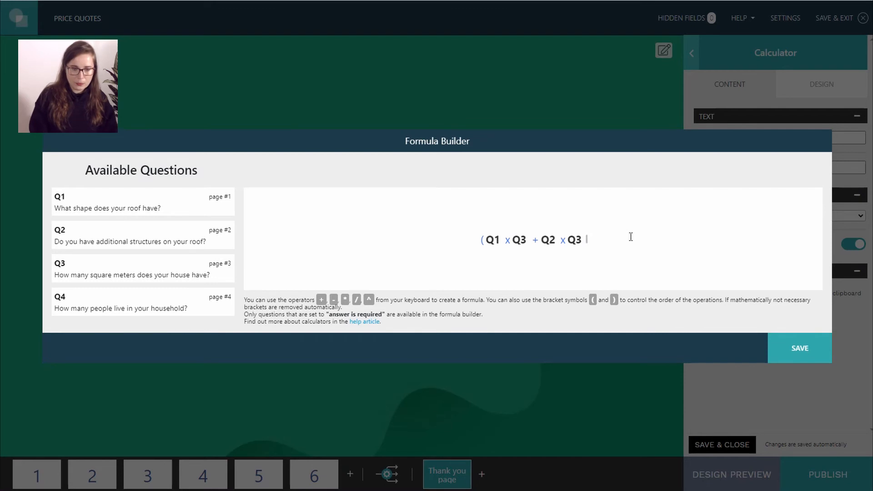
pyautogui.write('(')
pyautogui.press('BackSpace')
pyautogui.write(')')
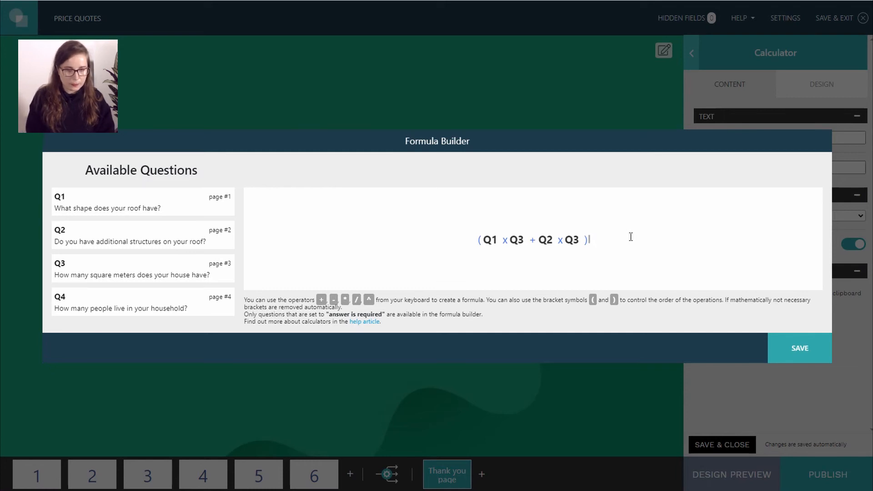
pyautogui.write('x')
pyautogui.moveTo(302, 306); pyautogui.dragTo(680, 237)
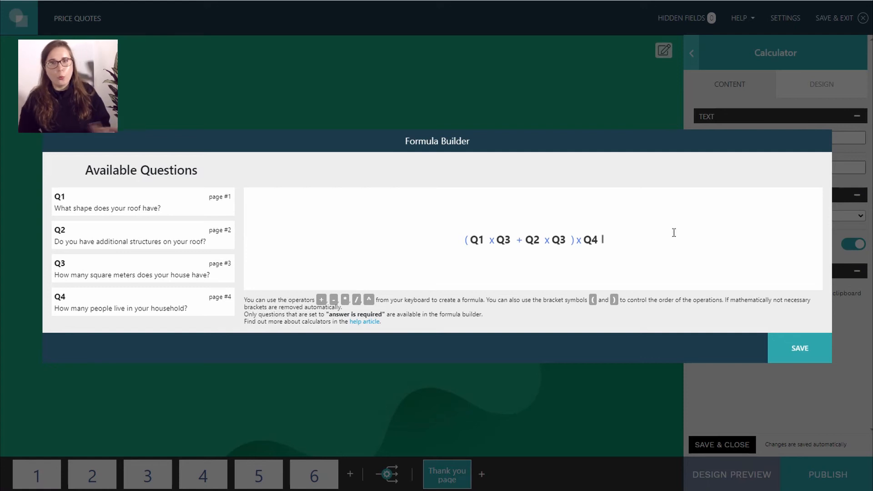
# - Save the formula and open the design preview back at the contact form step
pyautogui.click(791, 355)
pyautogui.click(616, 344)
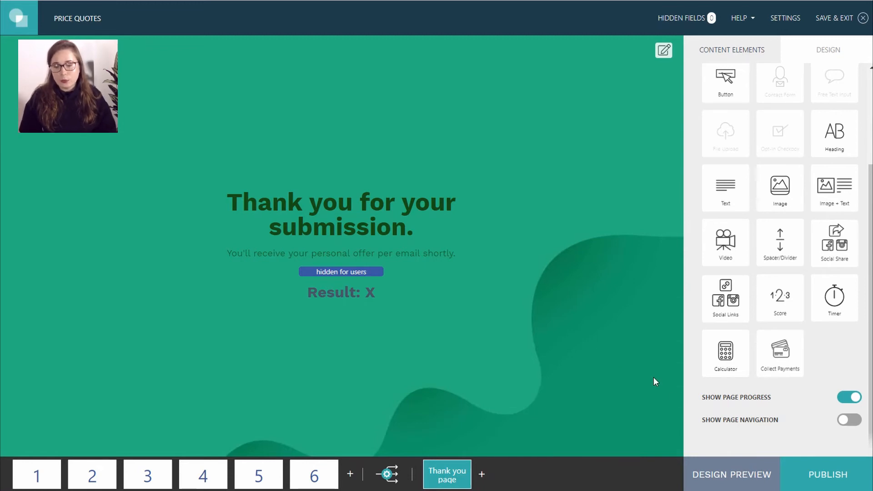
pyautogui.click(713, 472)
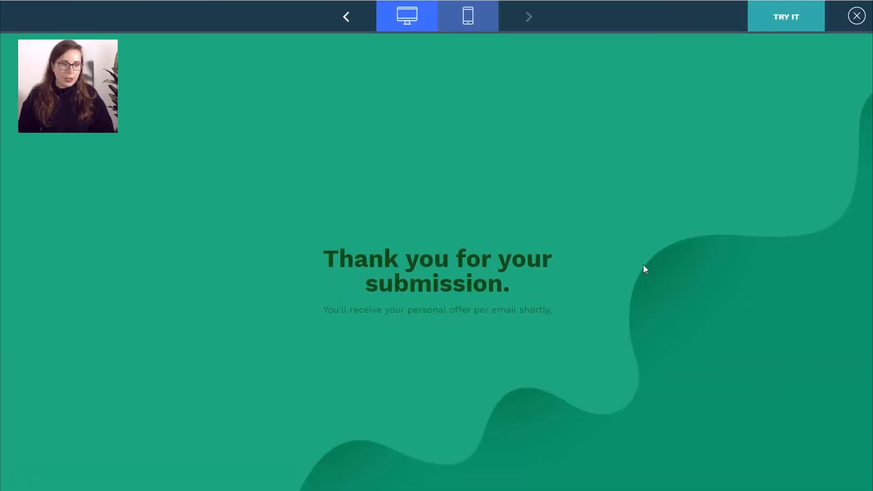
pyautogui.click(345, 20)
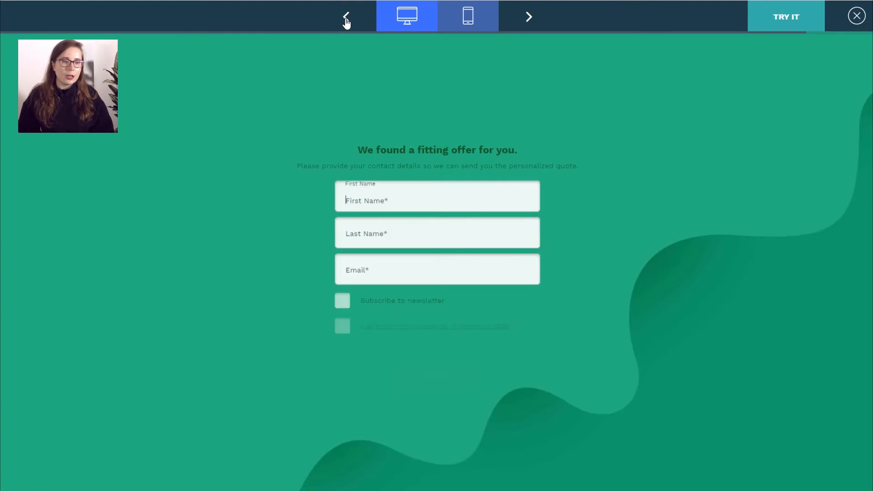
# - Switch the preview to phone view and start a fully working test run
pyautogui.click(461, 18)
pyautogui.moveTo(530, 106); pyautogui.dragTo(540, 140)
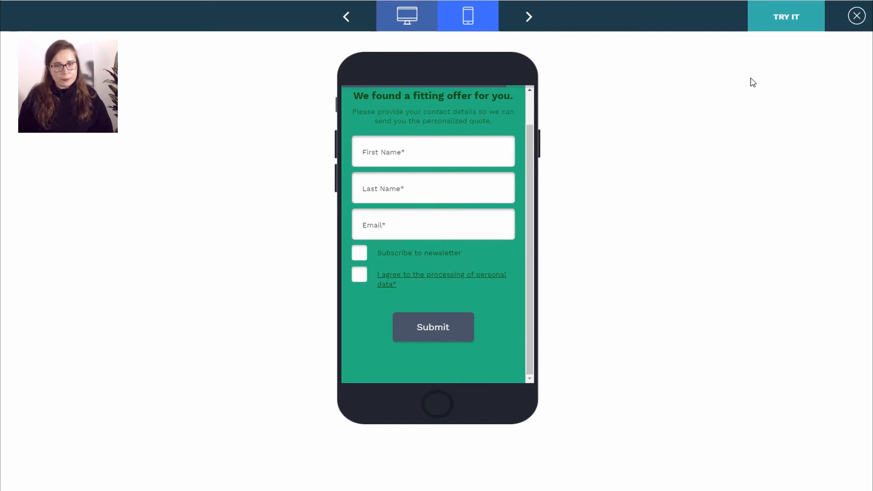
pyautogui.click(798, 19)
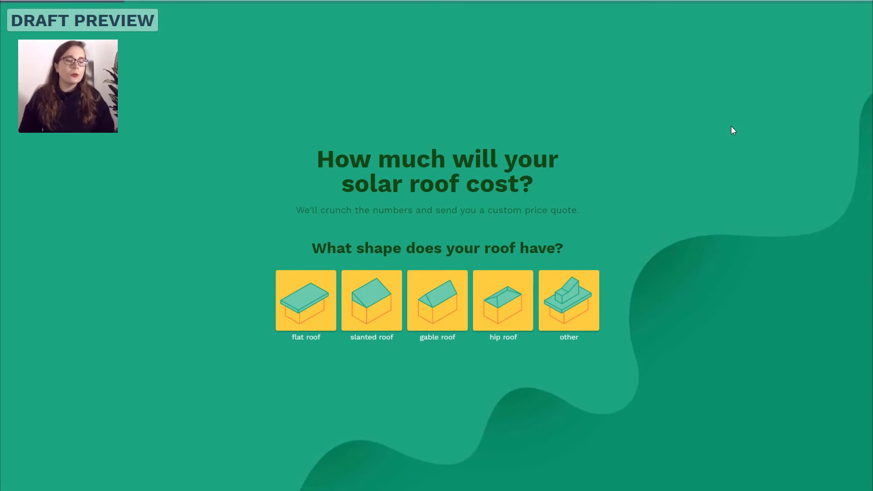
# - Answer the quiz with flat roof, small structures, 100, and confirm the household size
pyautogui.click(301, 279)
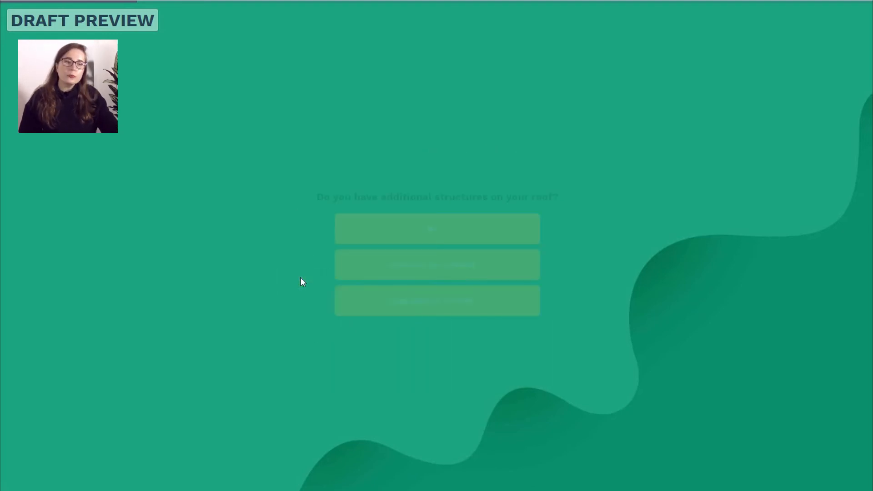
pyautogui.click(471, 257)
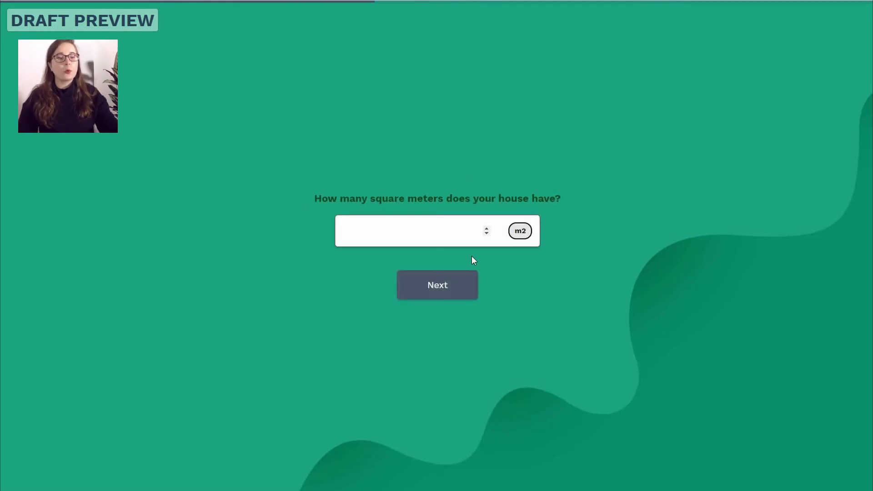
pyautogui.write('100')
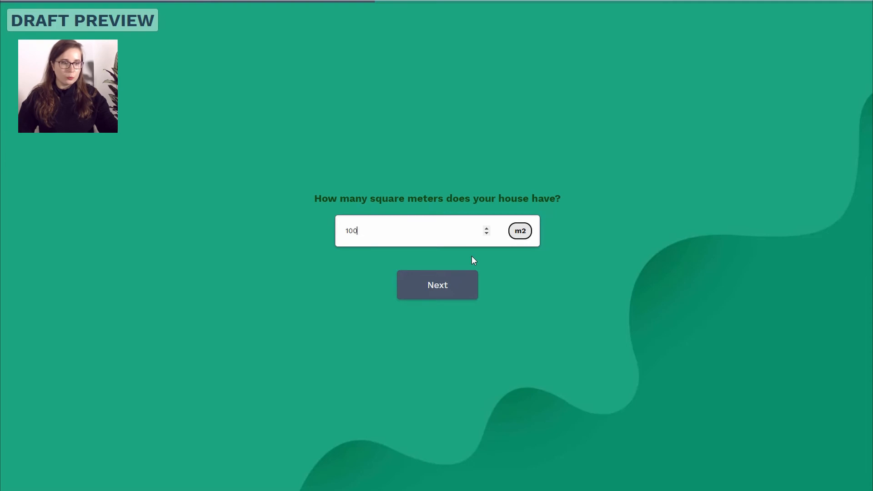
pyautogui.click(452, 285)
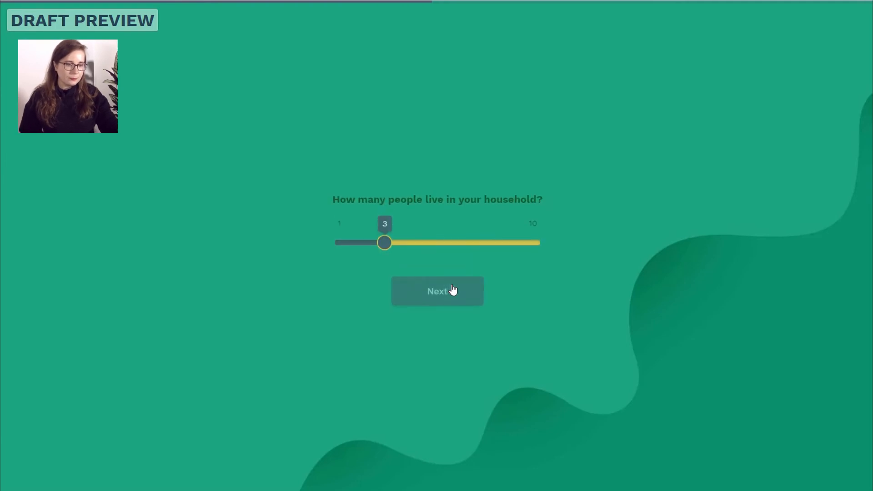
pyautogui.click(434, 288)
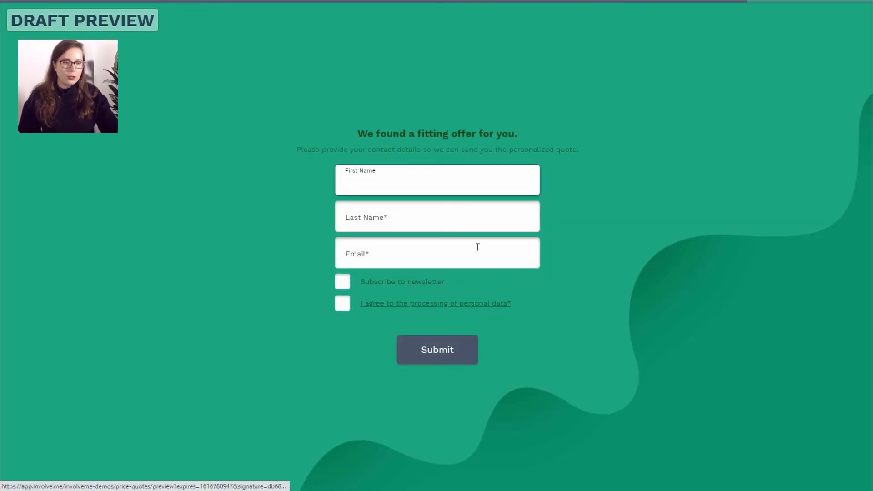
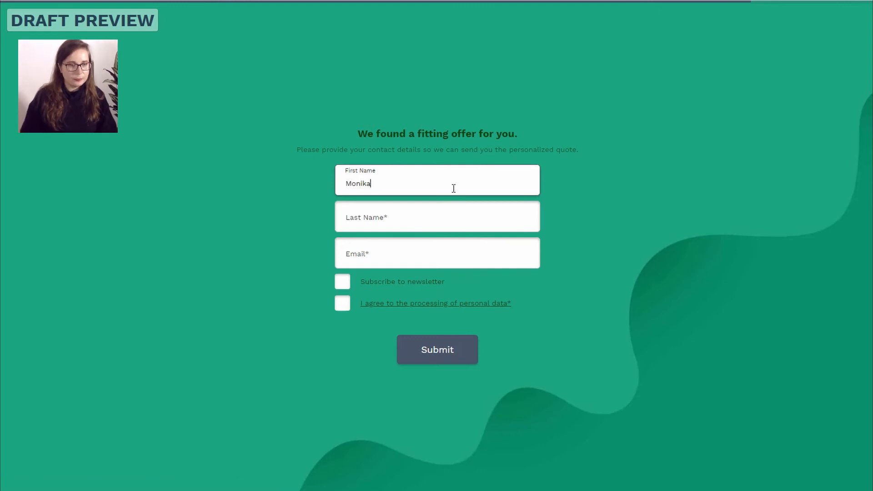
# - Fill in a test participant's first name, last name and e-mail, tick both consents, and submit
pyautogui.click(422, 223)
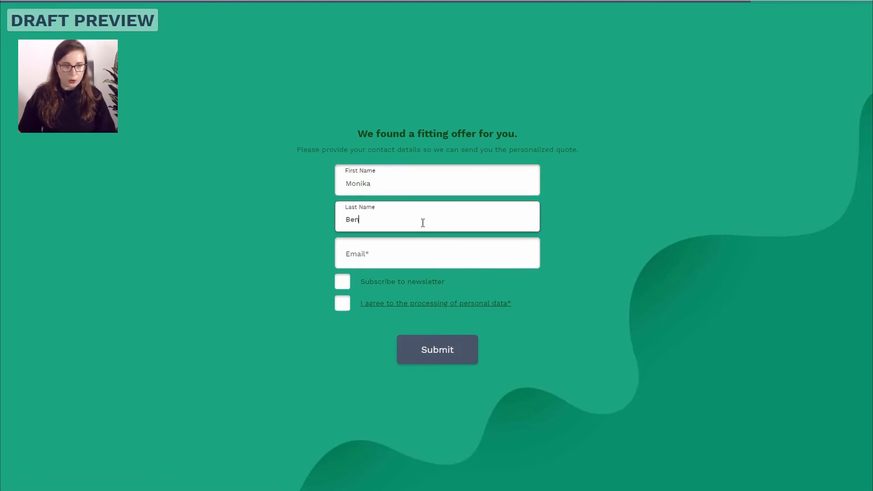
pyautogui.click(426, 253)
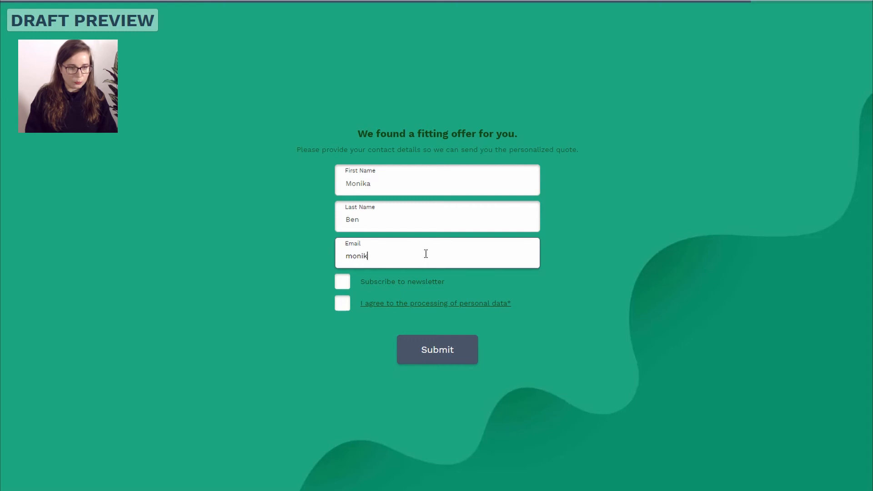
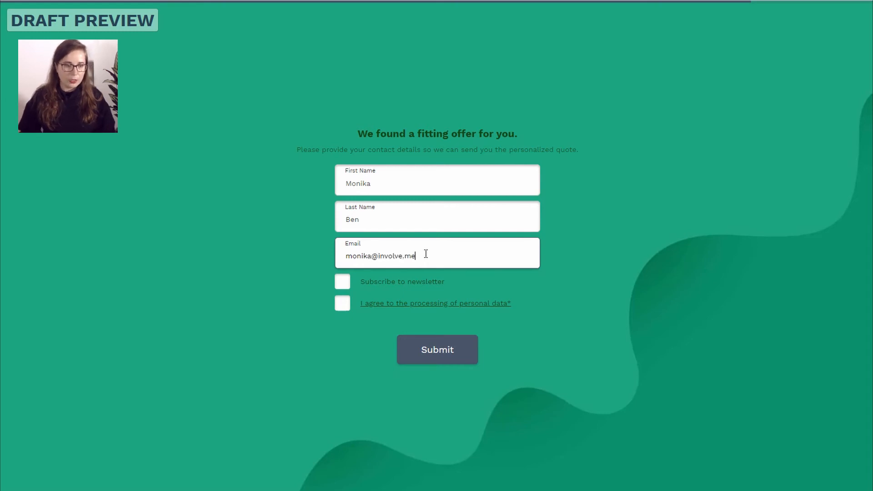
pyautogui.click(342, 282)
pyautogui.click(343, 303)
pyautogui.click(434, 359)
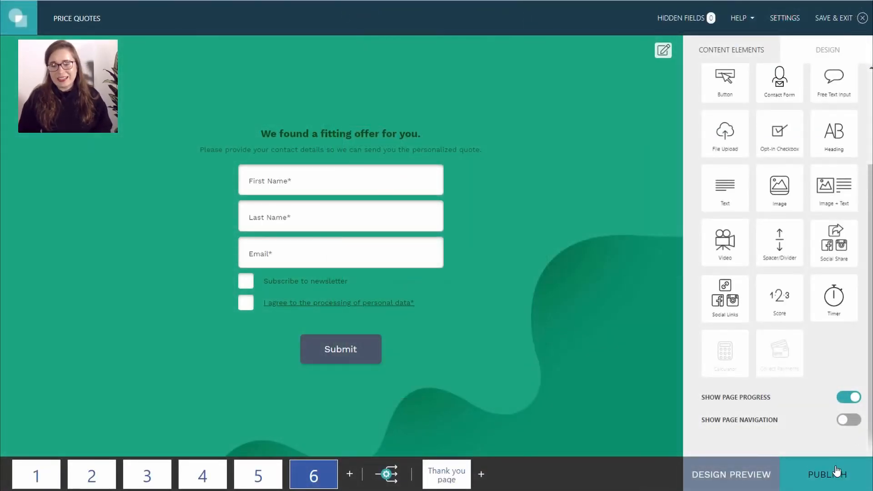
# - Go to the project settings via PUBLISH and leave Integrate Chat Widget on None
pyautogui.click(837, 473)
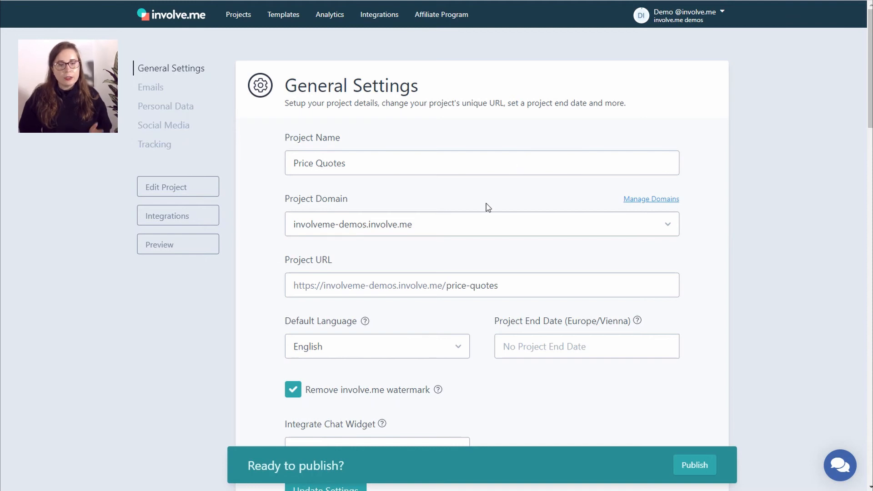
pyautogui.scroll(-3, 488, 207)
pyautogui.moveTo(524, 153); pyautogui.dragTo(447, 148)
pyautogui.scroll(-2, 520, 207)
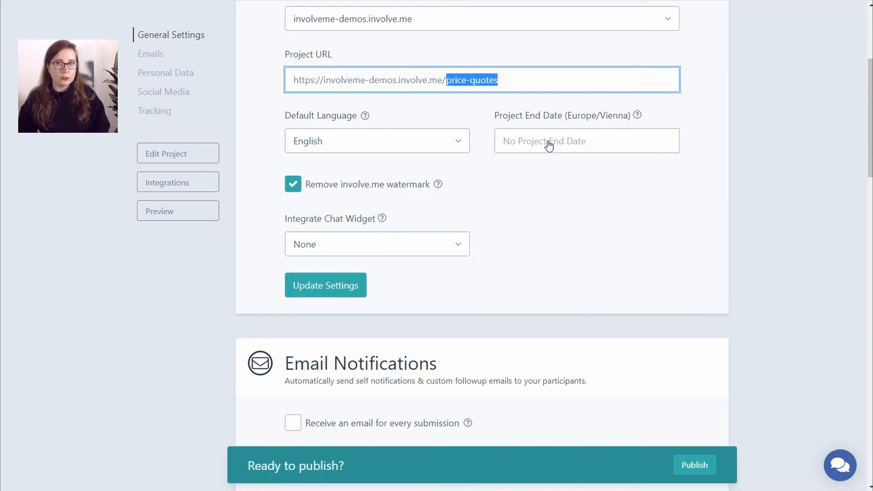
pyautogui.scroll(-2, 454, 204)
pyautogui.click(370, 177)
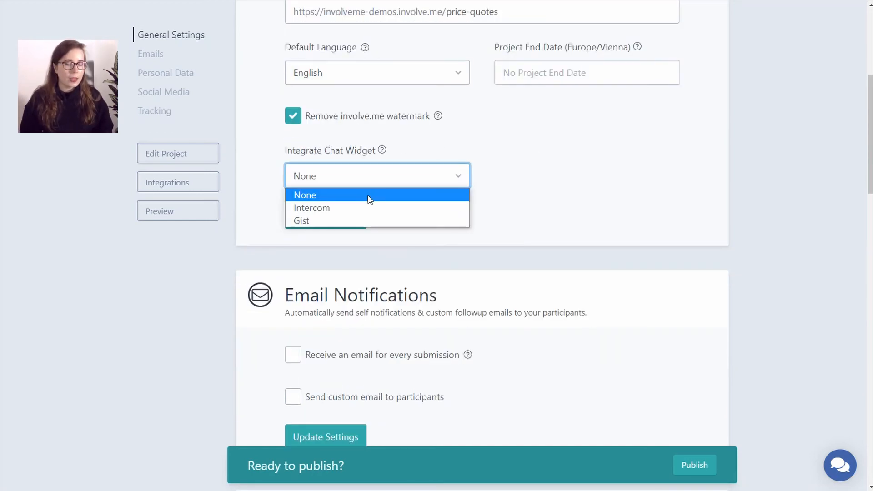
pyautogui.click(566, 181)
pyautogui.scroll(-3, 527, 128)
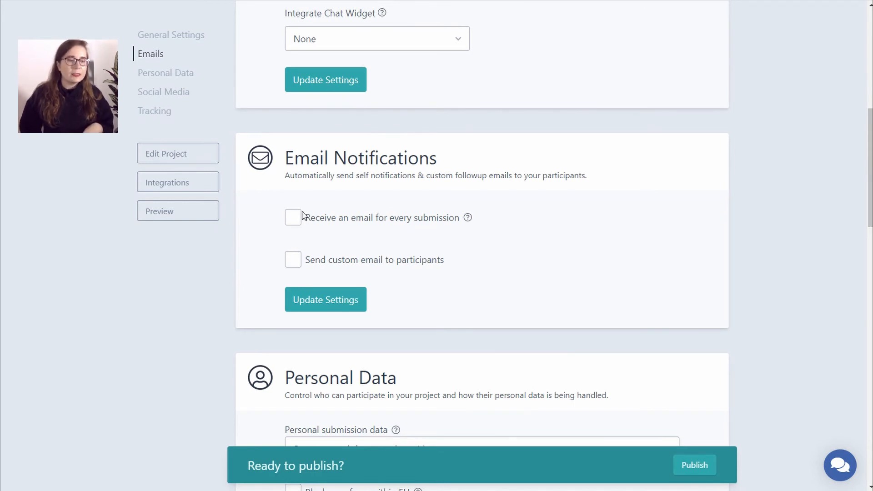
# - Tick 'Receive an email for every submission' on 'Submission is completed' and tick 'Send custom email to participants'
pyautogui.click(289, 222)
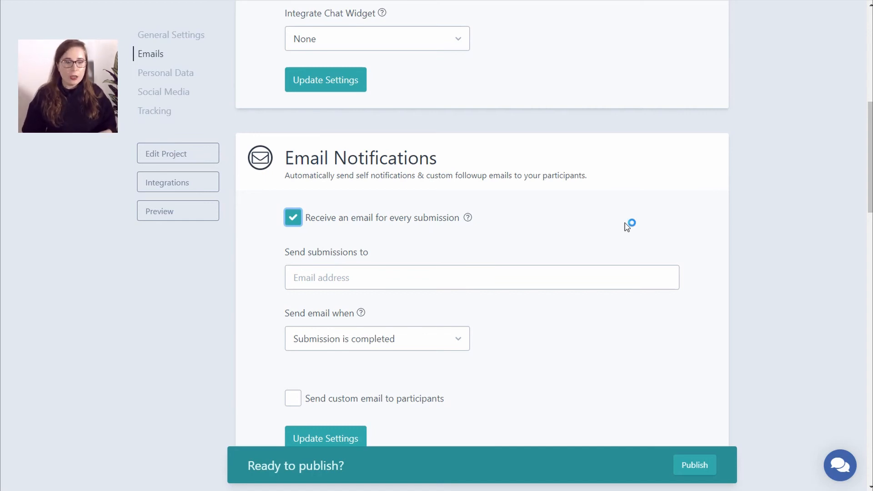
pyautogui.click(443, 282)
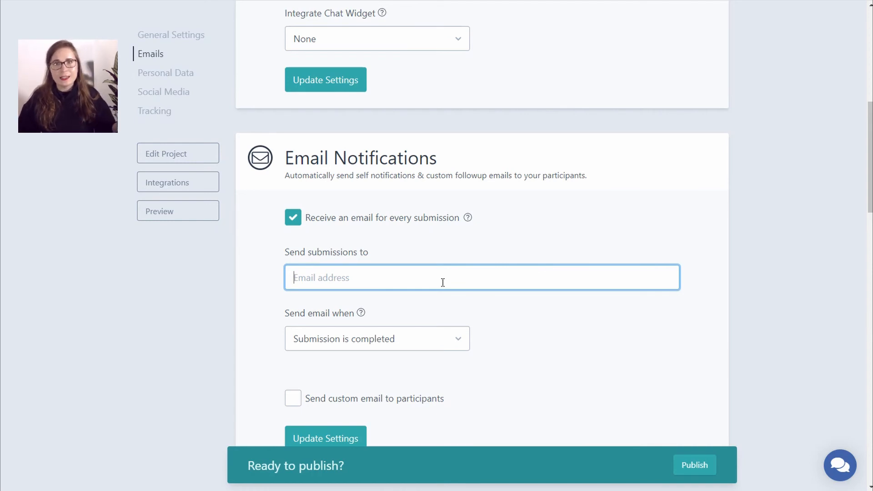
pyautogui.scroll(-3, 520, 191)
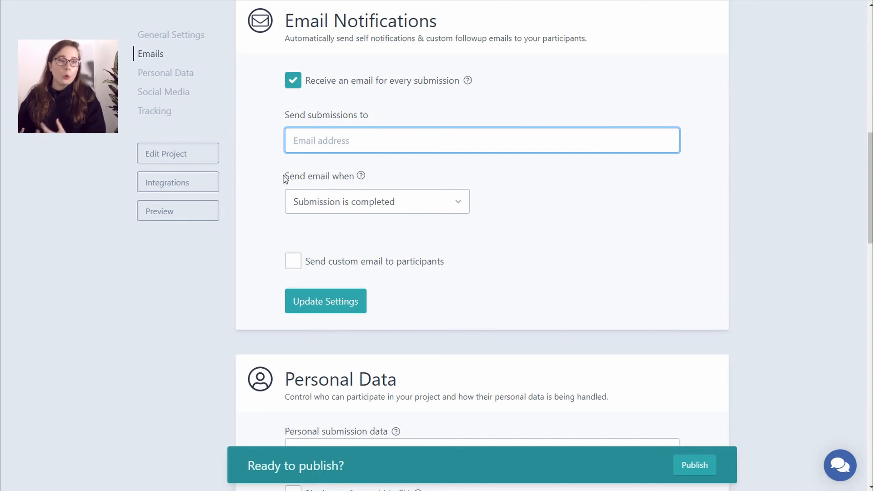
pyautogui.click(316, 210)
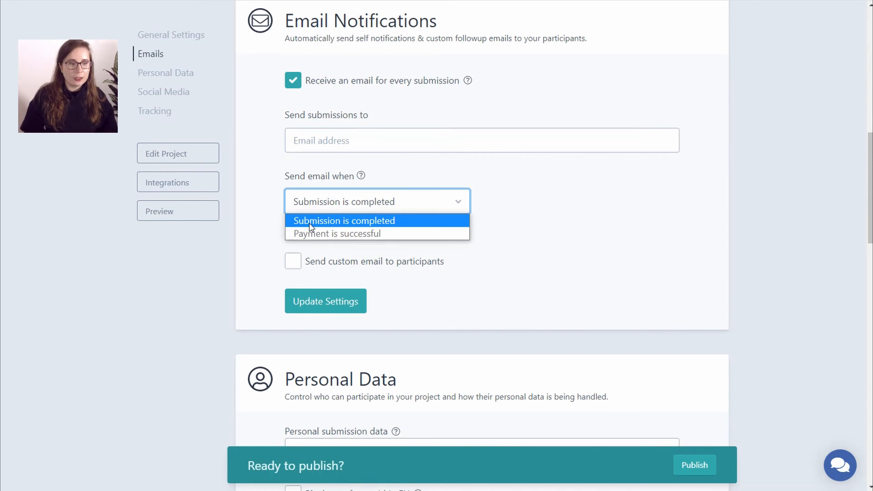
pyautogui.click(310, 224)
pyautogui.click(606, 242)
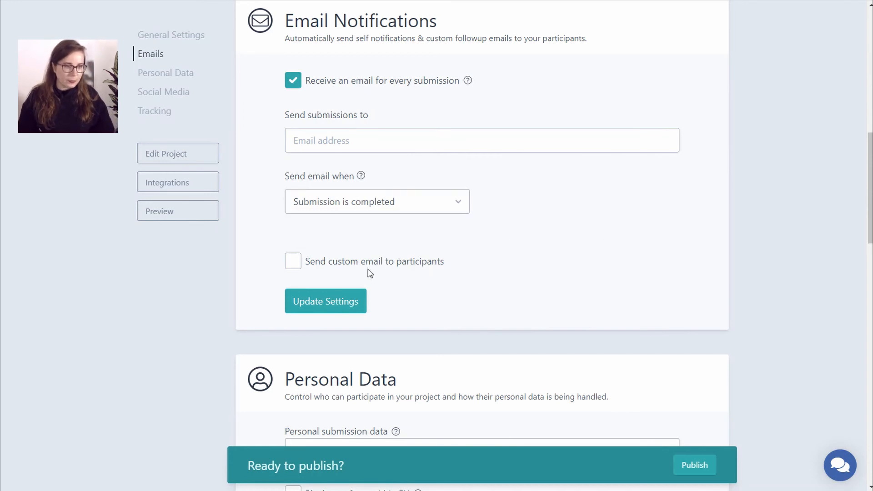
pyautogui.click(299, 264)
pyautogui.scroll(-3, 459, 210)
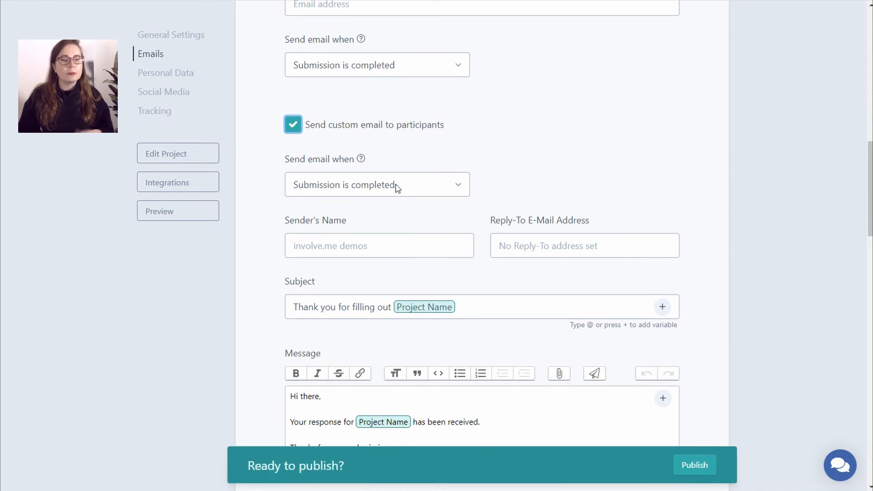
pyautogui.scroll(-2, 435, 187)
# - Enter the sender's name from Solar Power and the company reply-to e-mail address
pyautogui.click(338, 179)
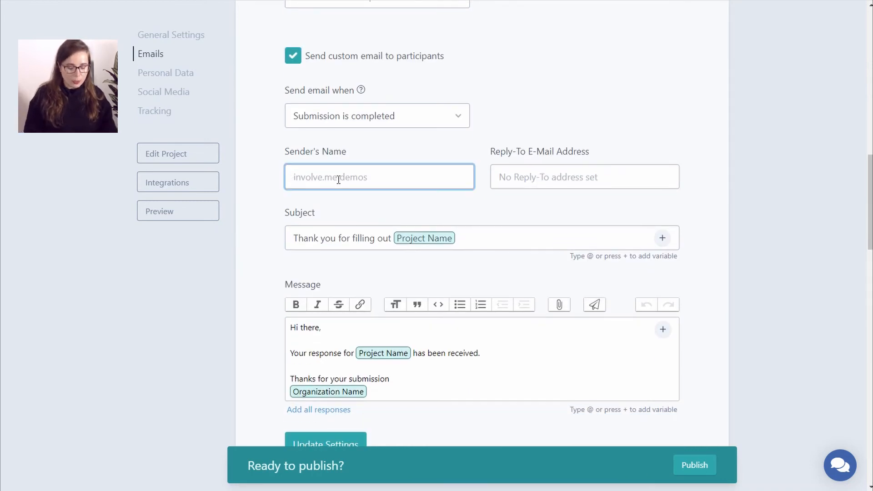
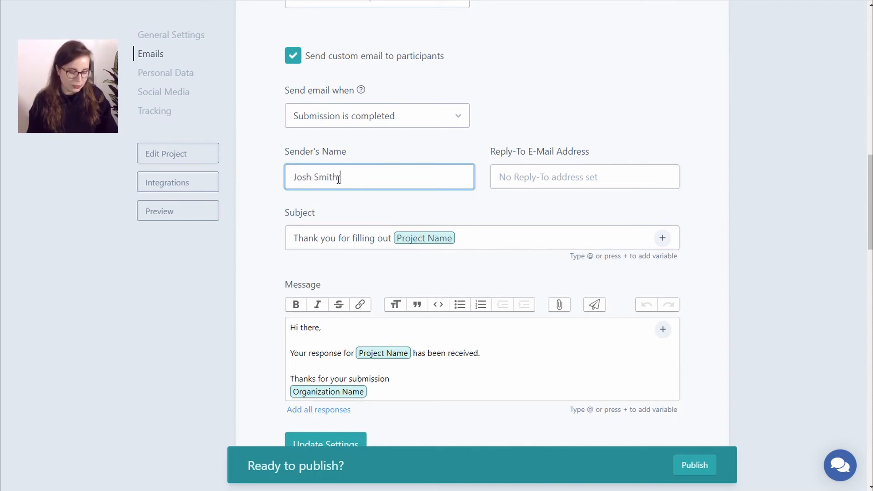
pyautogui.write(' from Solar P')
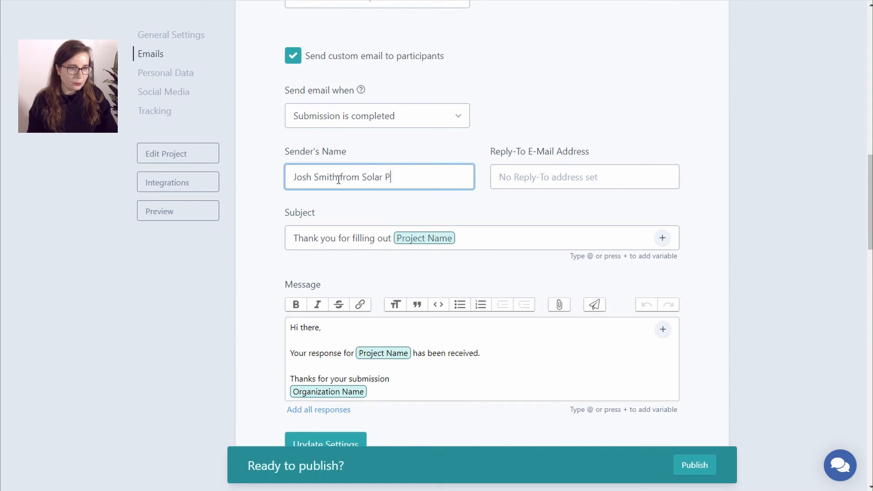
pyautogui.write('ower')
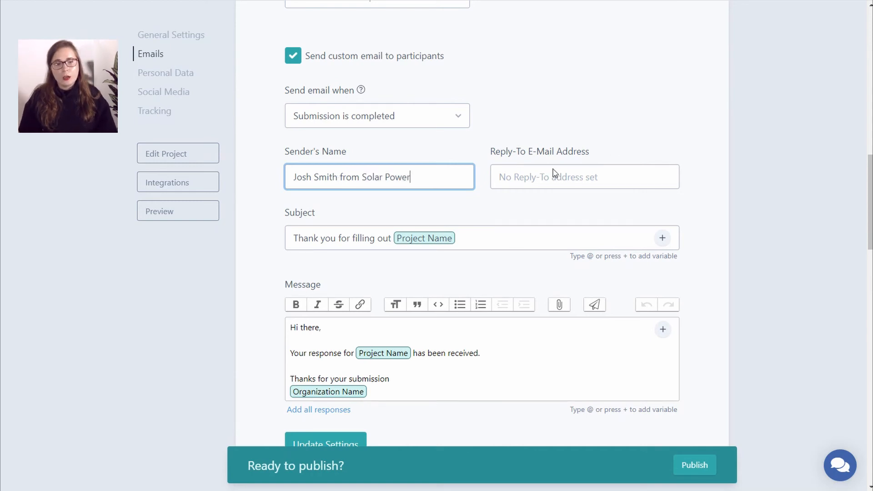
pyautogui.click(509, 178)
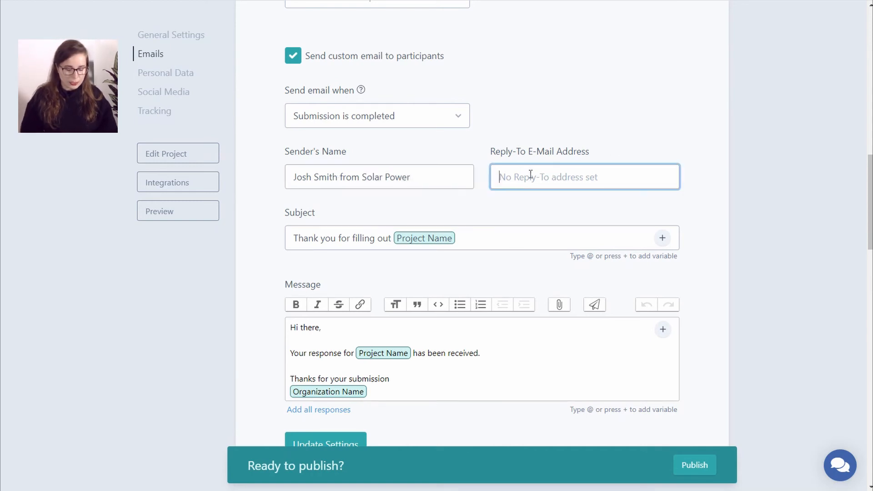
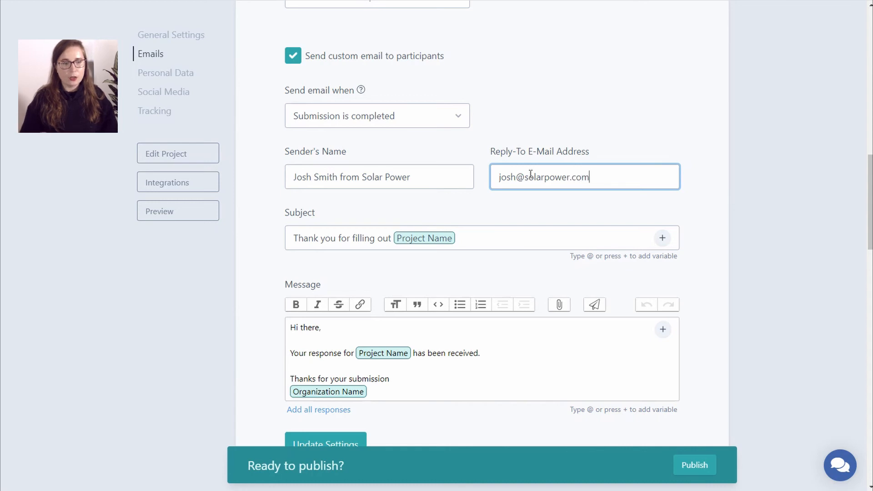
# - Check the subject's Project Name variable and leave the default subject unchanged
pyautogui.click(509, 236)
pyautogui.scroll(-1, 507, 234)
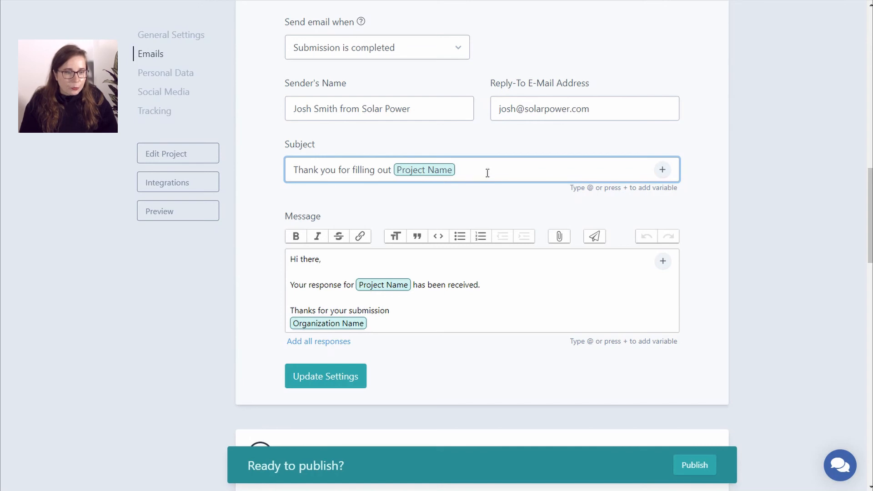
pyautogui.doubleClick(404, 174)
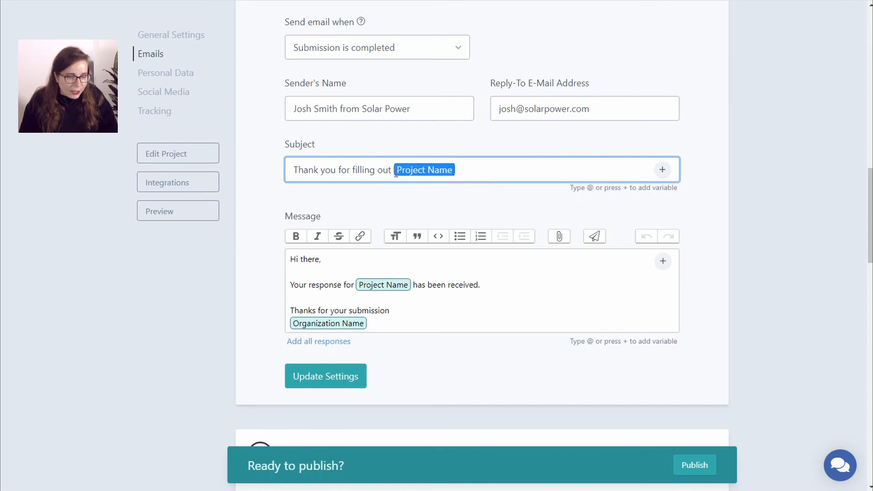
pyautogui.click(489, 171)
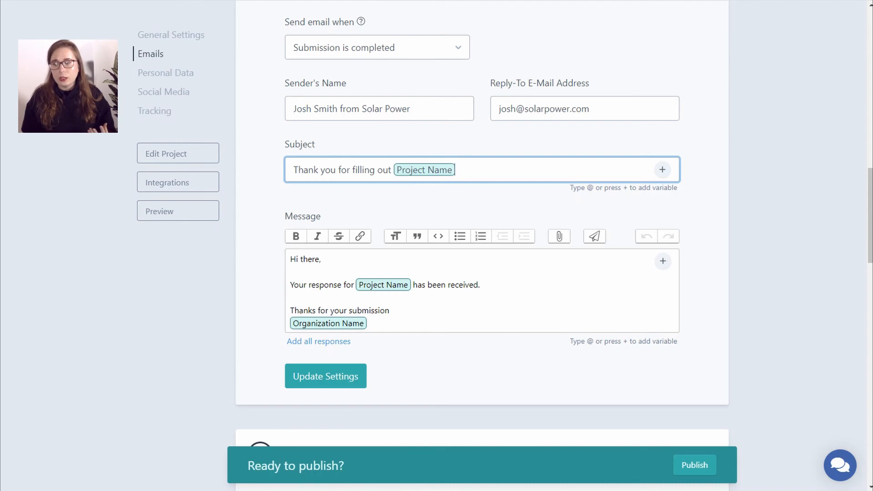
# - Replace the default message with the prepared quote text greeting by first name, quoting the price and payment link
pyautogui.press('Tab')
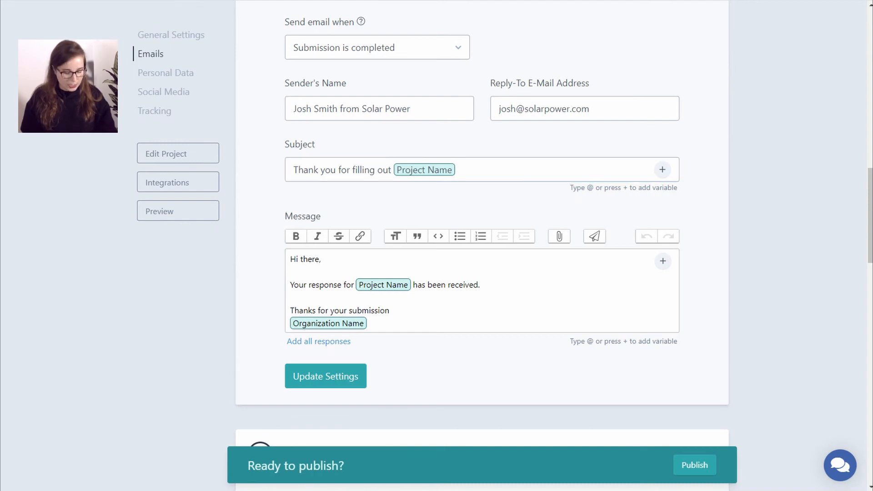
pyautogui.moveTo(385, 325); pyautogui.dragTo(295, 259)
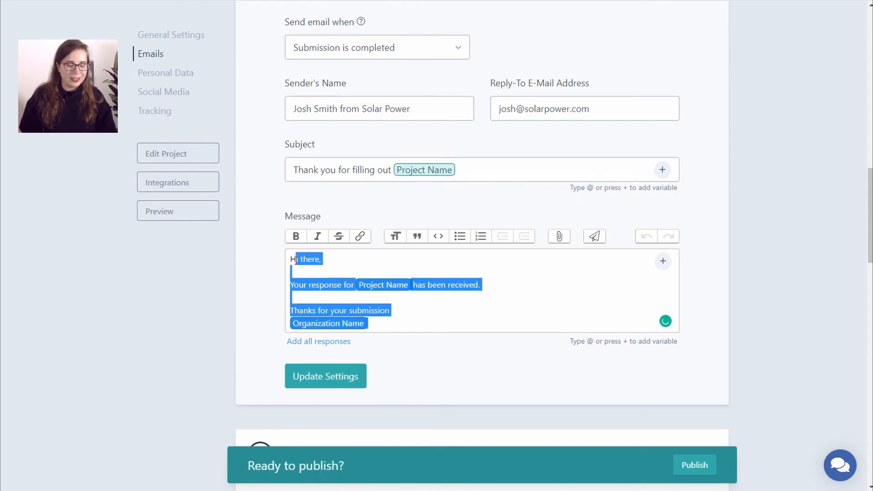
pyautogui.press('BackSpace')
pyautogui.press('BackSpace')
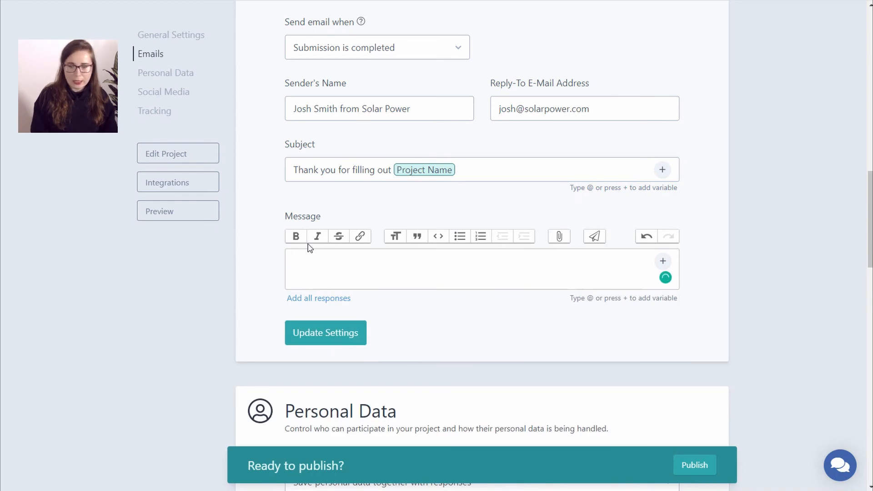
pyautogui.hotkey('ctrl', 'z')
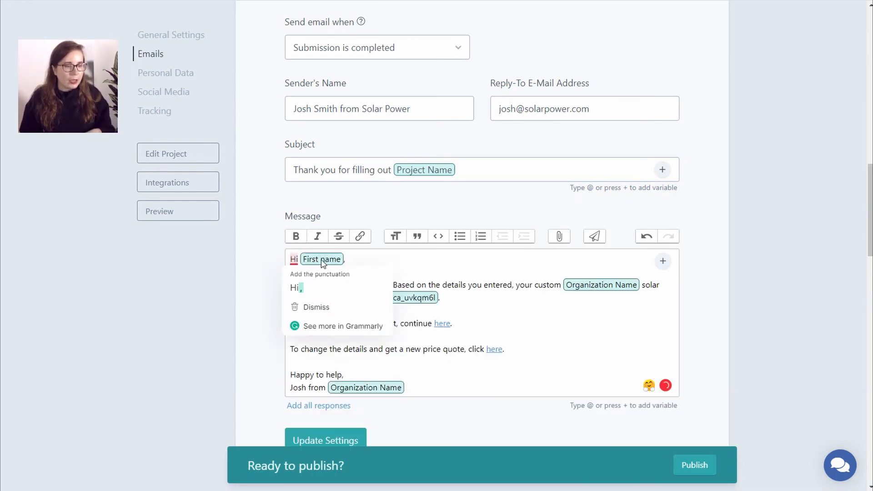
pyautogui.click(367, 260)
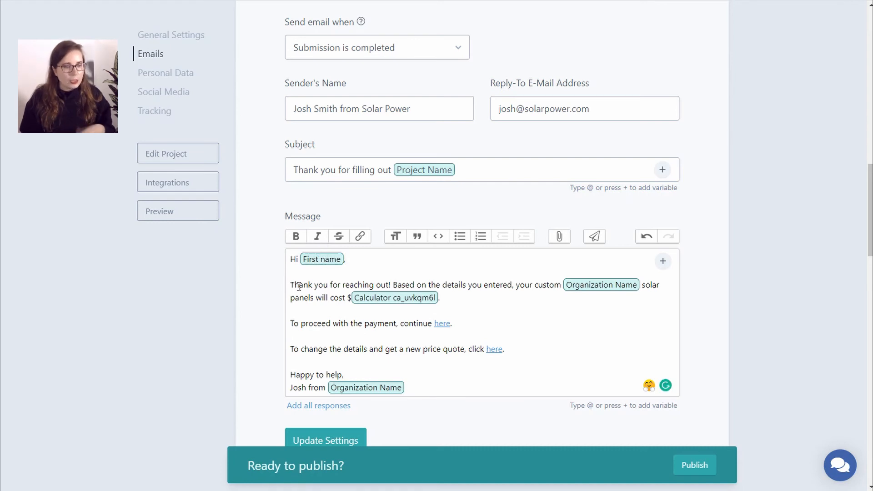
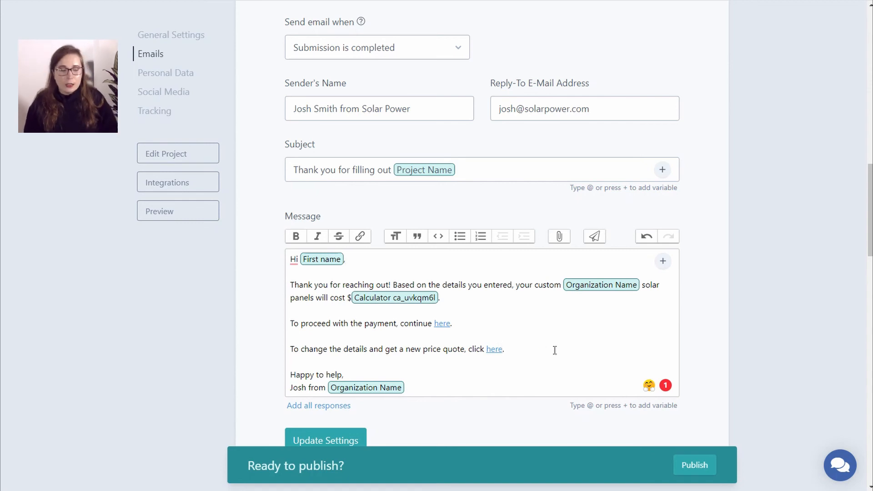
# - Paste 'Your solar panels will cost' as the subject and delete the wrong Calculator ca_uvkqm6l chip
pyautogui.scroll(-1, 555, 350)
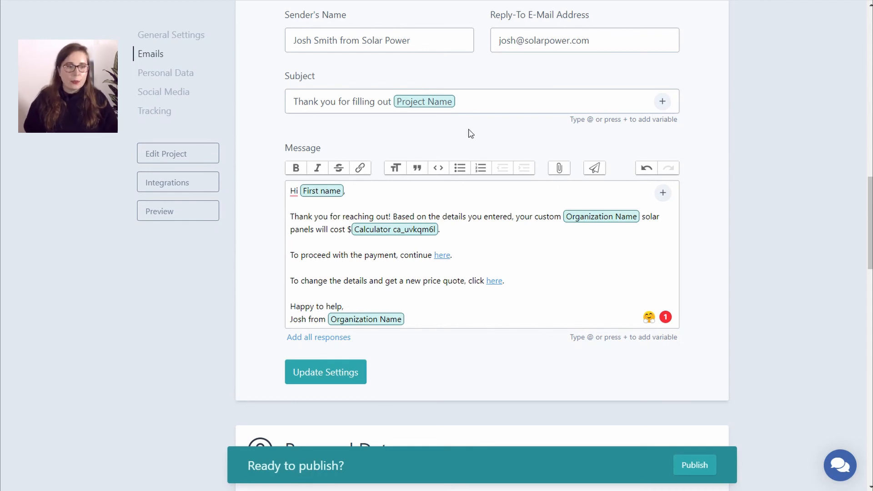
pyautogui.moveTo(475, 96); pyautogui.dragTo(291, 100)
pyautogui.write('Your solar panels will cost $ Calculator ca_uvkqm6l')
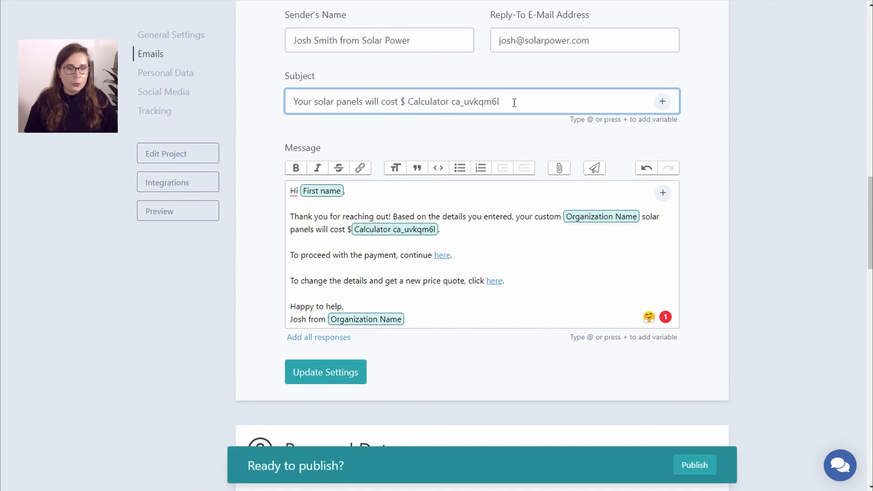
pyautogui.moveTo(503, 101); pyautogui.dragTo(403, 102)
pyautogui.press('BackSpace')
pyautogui.press('BackSpace')
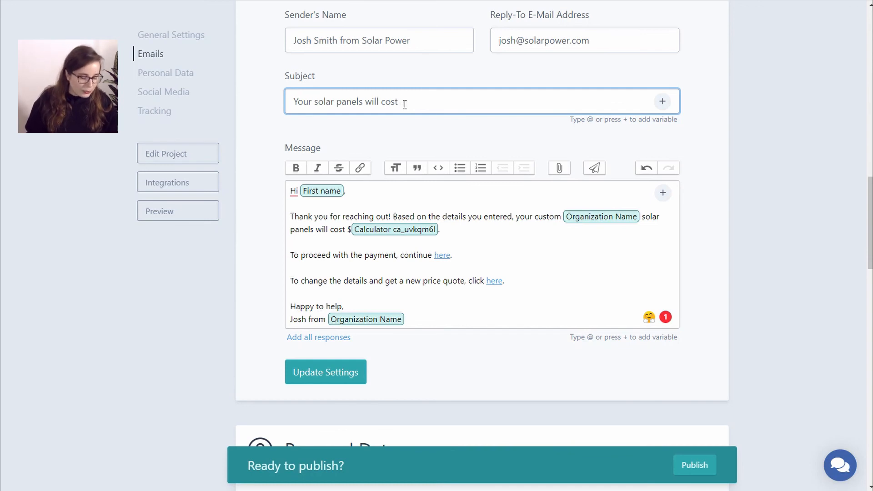
# - Insert the Calculator ca_a16q8ha and First name variables into the subject line
pyautogui.write('@')
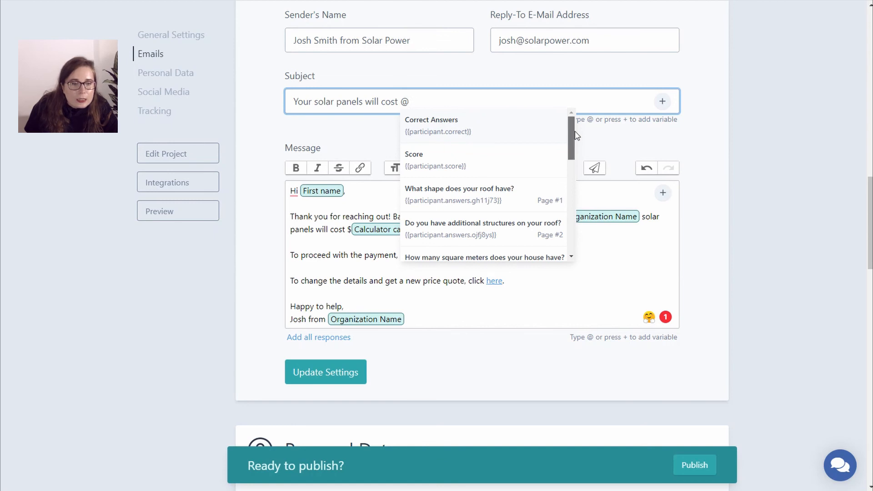
pyautogui.moveTo(576, 135); pyautogui.dragTo(569, 222)
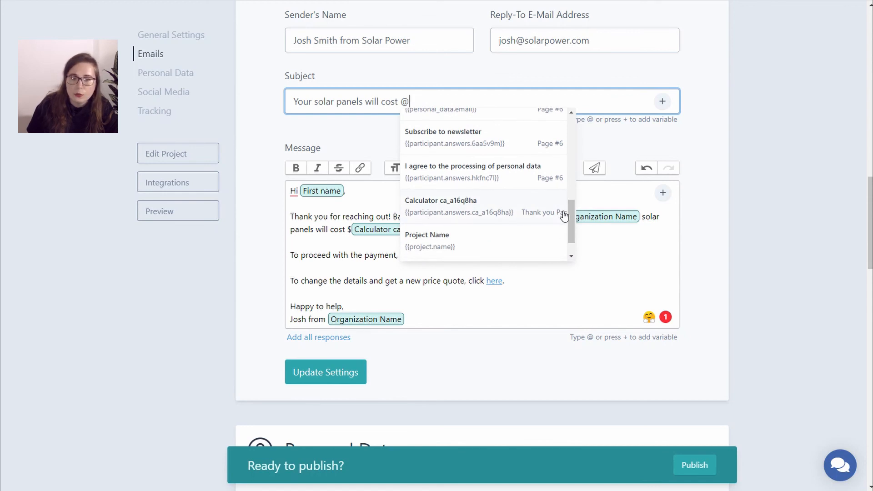
pyautogui.click(468, 209)
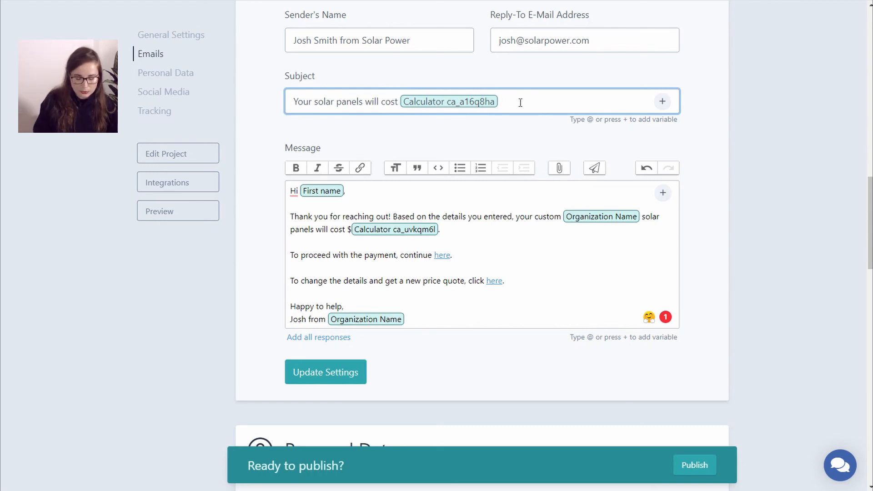
pyautogui.click(663, 103)
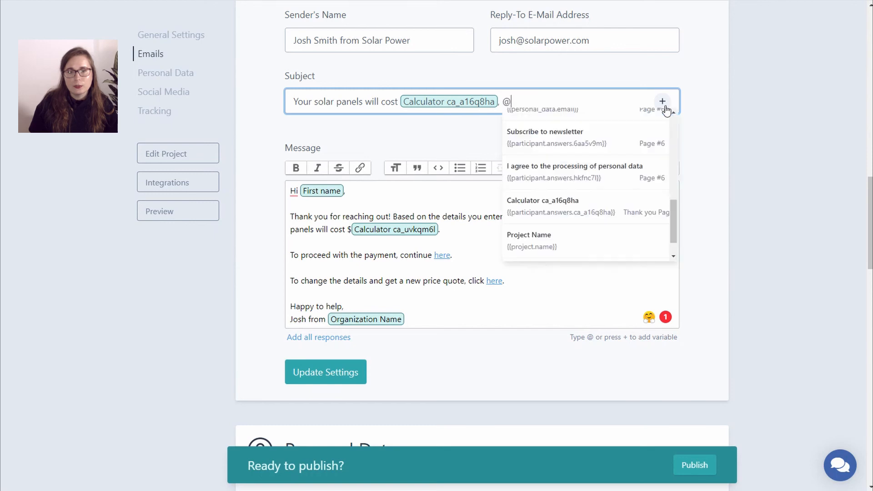
pyautogui.write('fir')
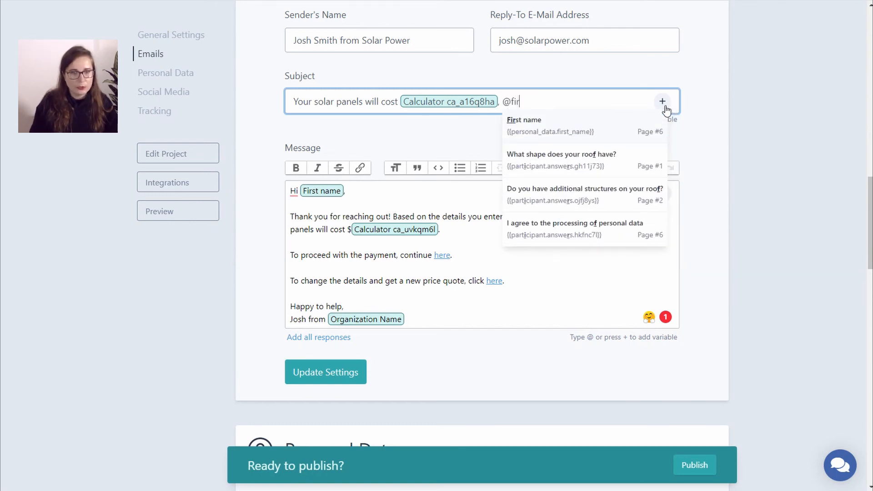
pyautogui.click(613, 132)
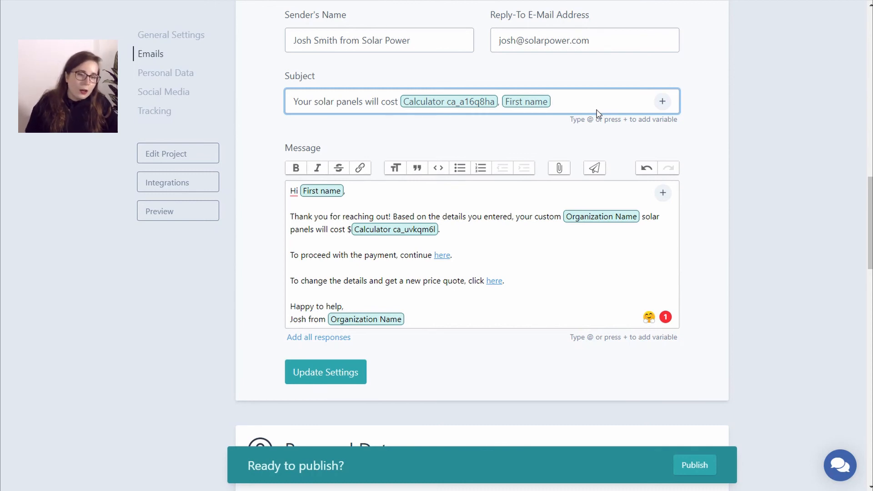
pyautogui.scroll(-3, 567, 181)
pyautogui.scroll(3, 567, 180)
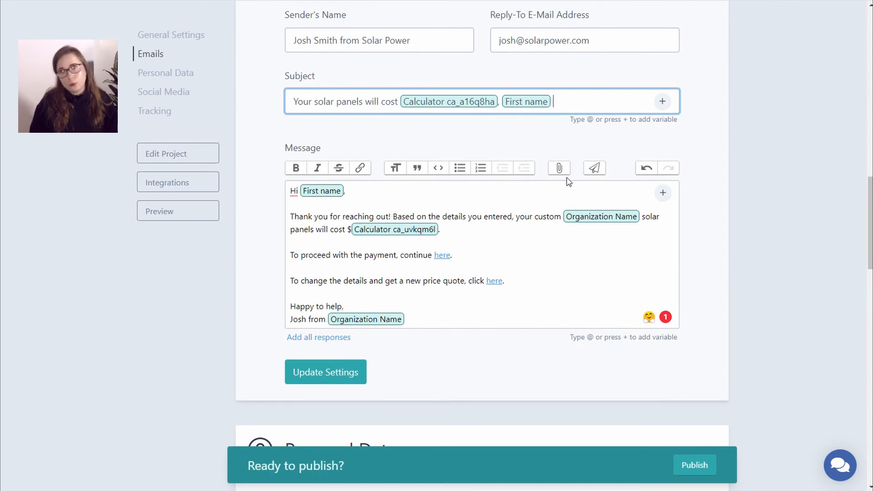
pyautogui.scroll(3, 568, 175)
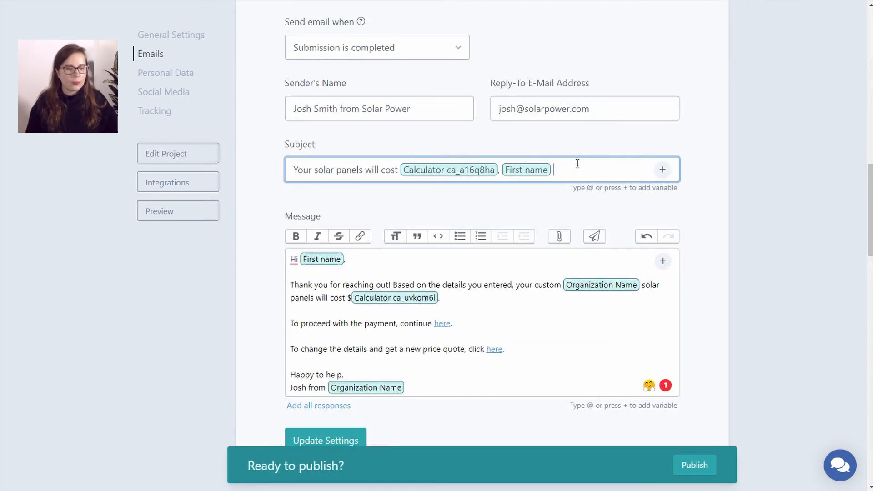
pyautogui.scroll(-3, 577, 164)
pyautogui.scroll(3, 577, 167)
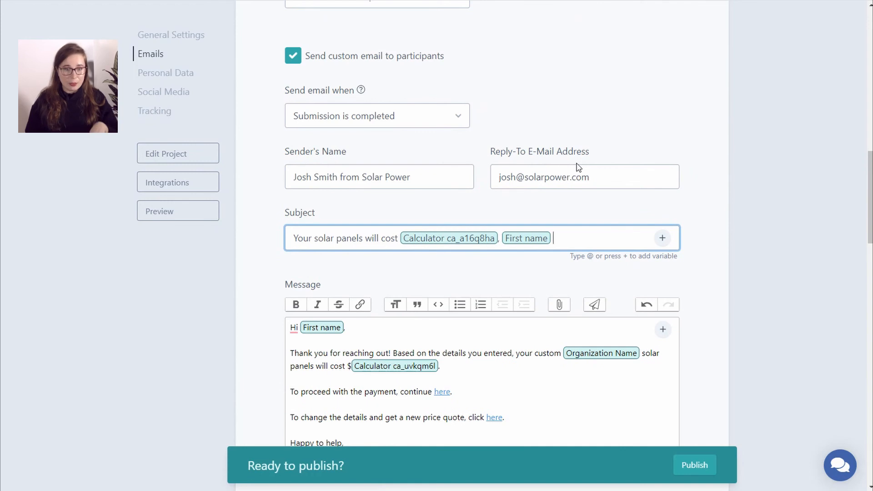
# - Send a test preview of the personalised follow-up email to the account's own address
pyautogui.scroll(-2, 577, 167)
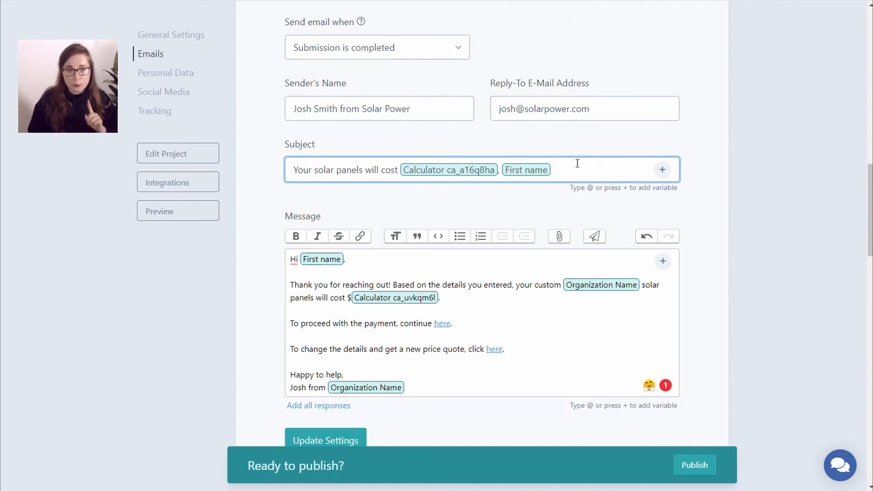
pyautogui.click(597, 237)
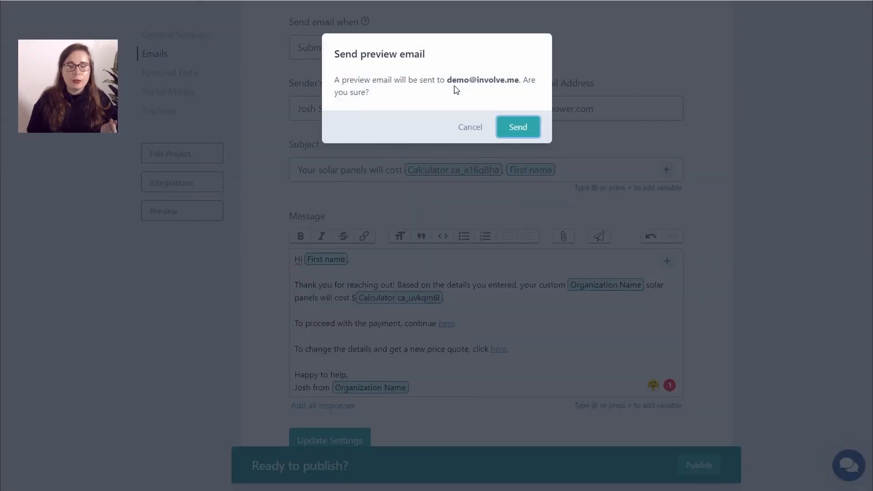
pyautogui.click(517, 128)
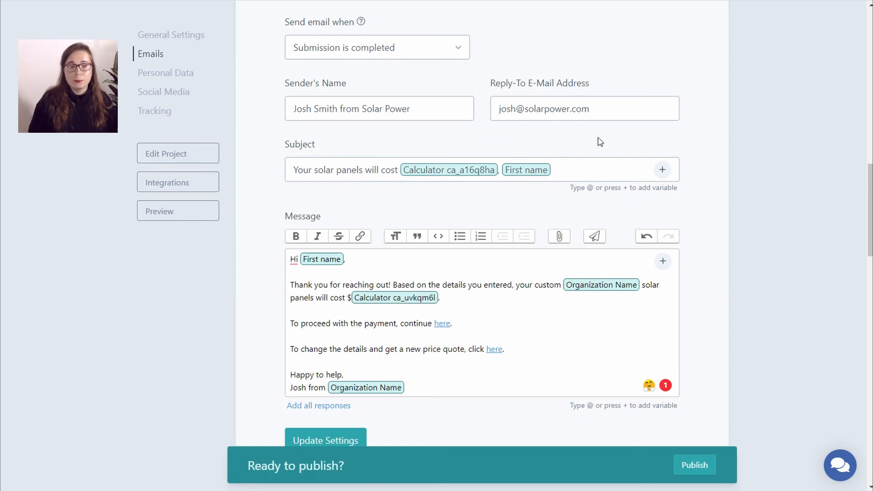
pyautogui.scroll(-9, 598, 137)
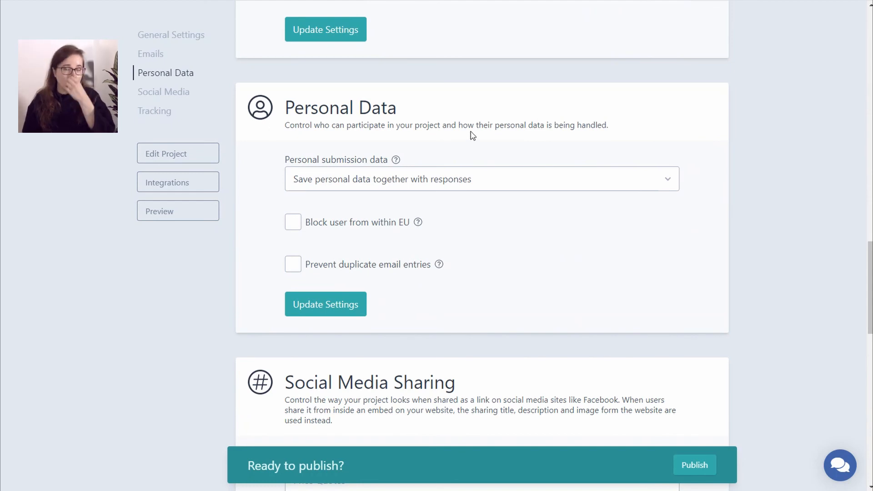
pyautogui.scroll(-5, 471, 135)
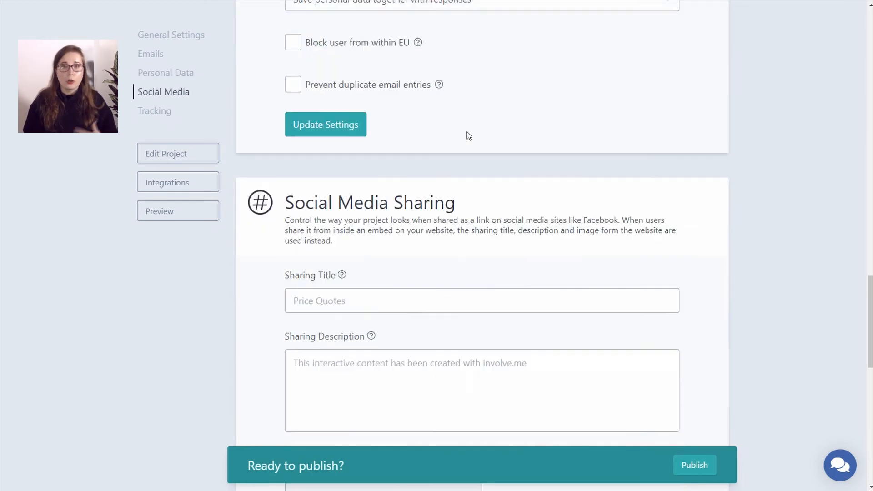
pyautogui.scroll(-1, 469, 136)
pyautogui.moveTo(286, 111); pyautogui.dragTo(477, 107)
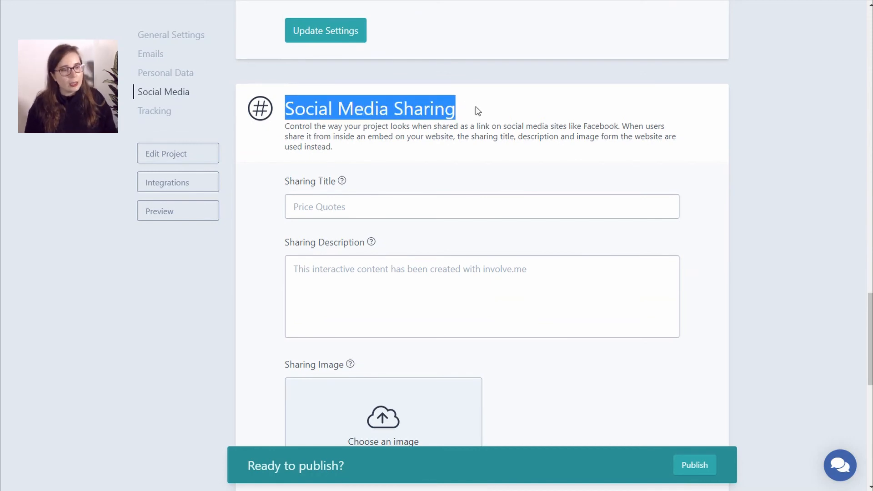
pyautogui.click(390, 208)
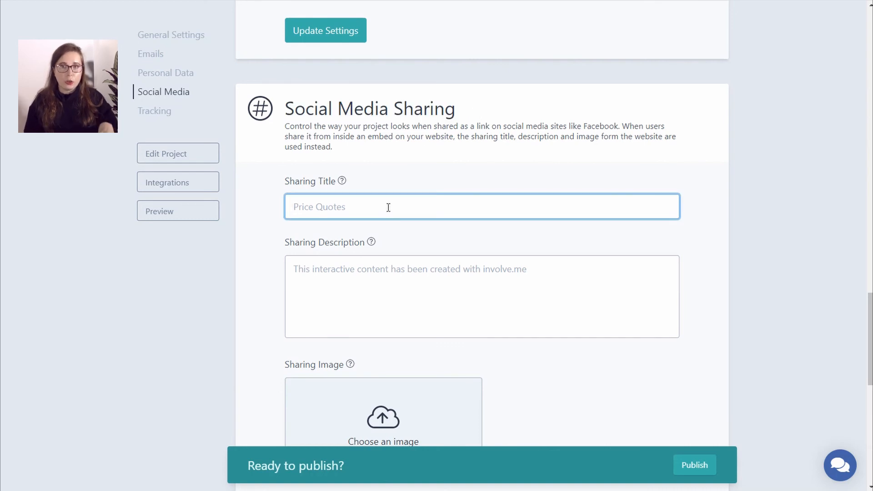
pyautogui.click(359, 268)
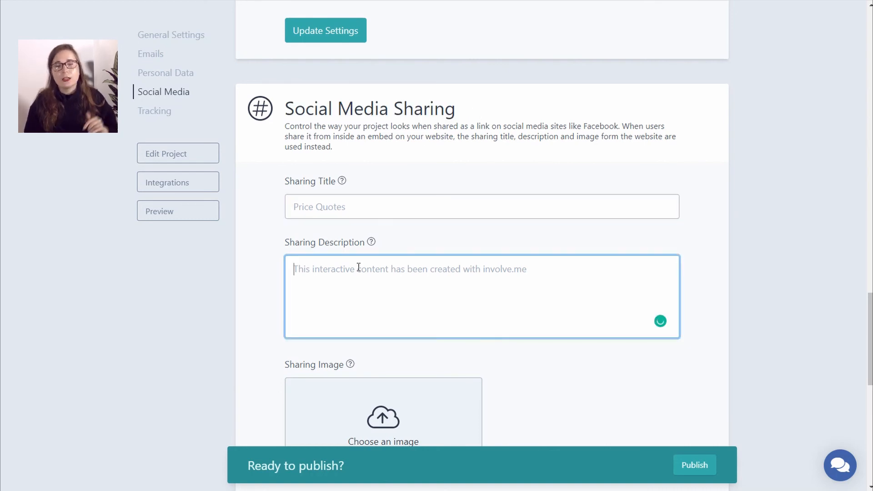
pyautogui.scroll(-2, 358, 267)
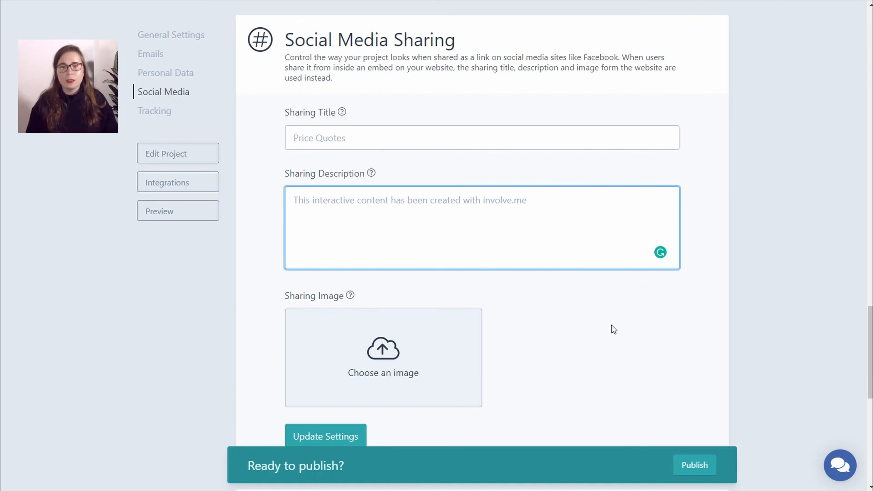
pyautogui.scroll(20, 613, 329)
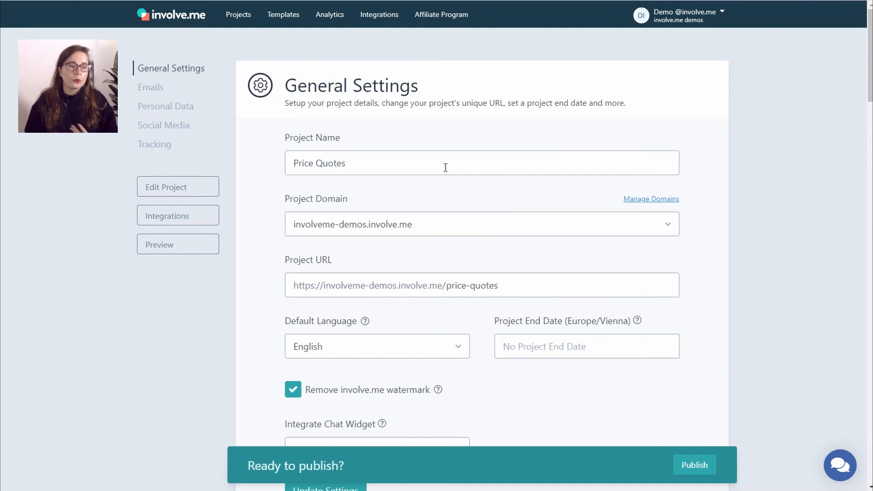
pyautogui.scroll(-18, 445, 167)
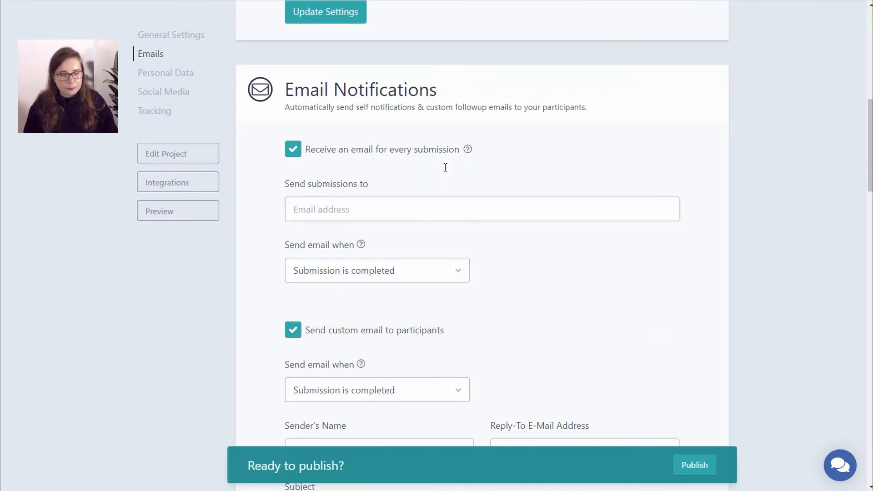
pyautogui.scroll(-15, 445, 167)
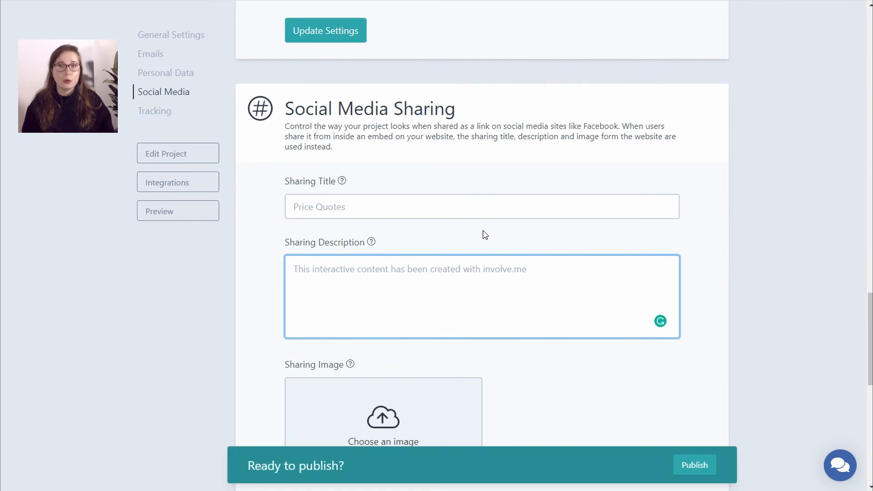
pyautogui.scroll(-2, 486, 234)
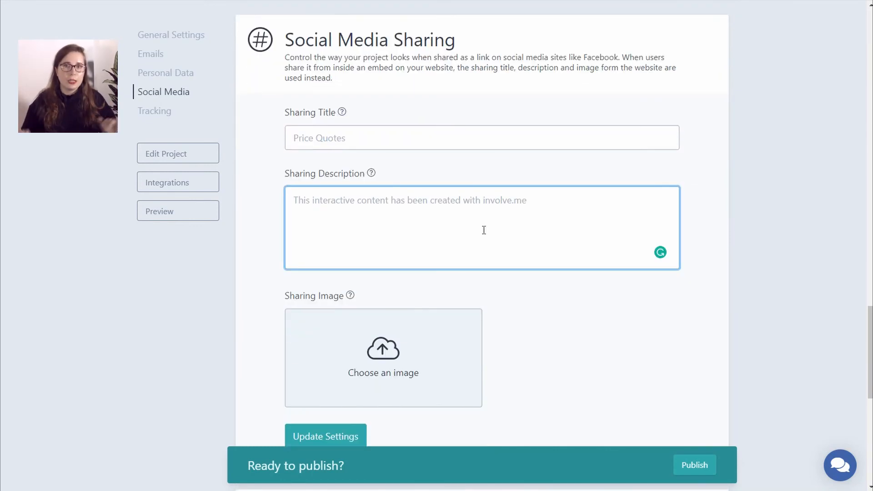
pyautogui.scroll(-5, 484, 214)
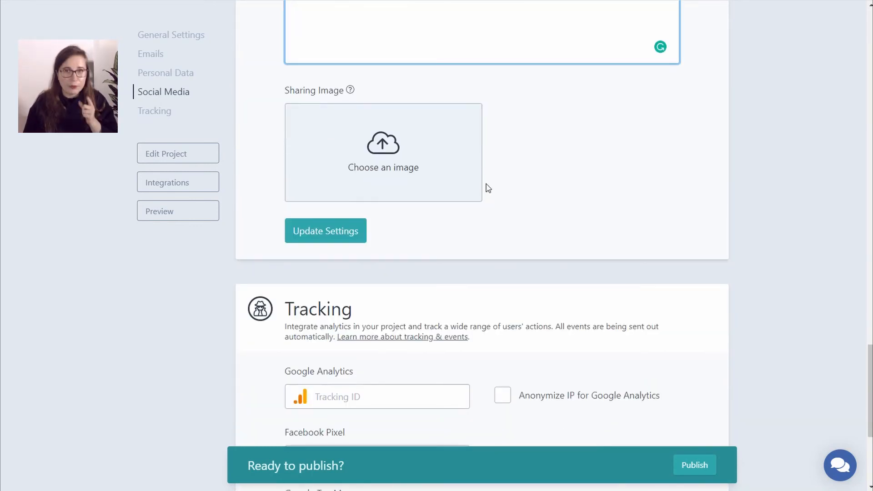
# - Leave the Google Analytics, Facebook Pixel and Tag Manager IDs empty, then go to Integrations
pyautogui.scroll(-5, 538, 164)
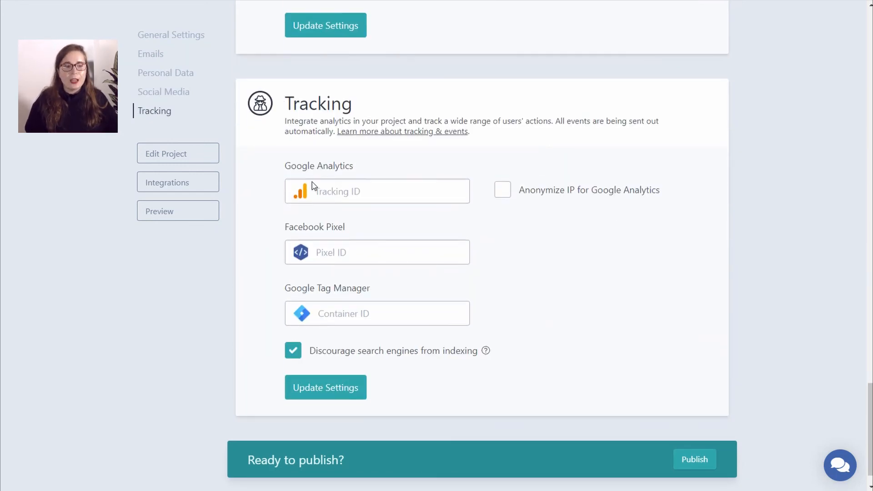
pyautogui.click(327, 190)
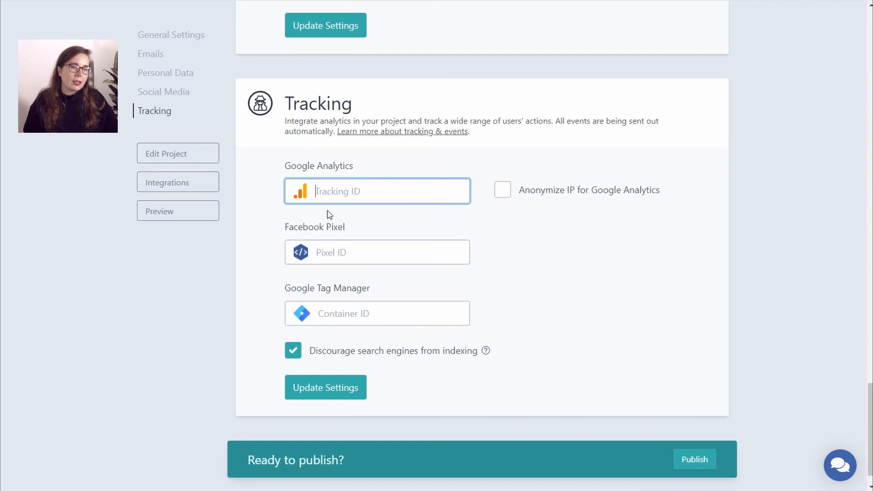
pyautogui.click(336, 253)
pyautogui.click(345, 315)
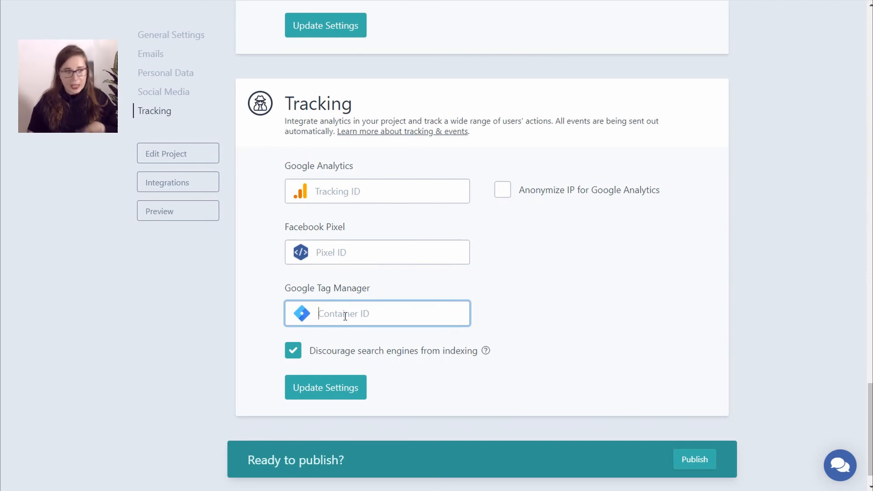
pyautogui.click(174, 187)
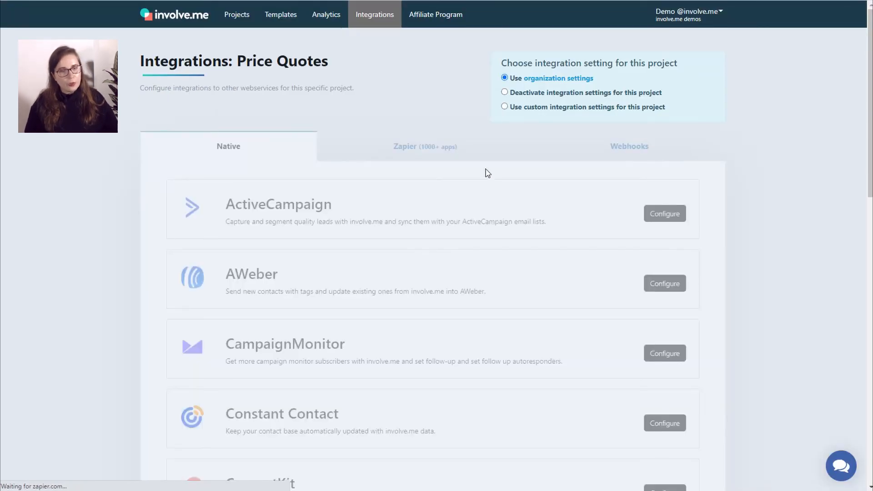
# - Switch Price Quotes to 'Use custom integration settings for this project' and review the Native integrations
pyautogui.click(504, 107)
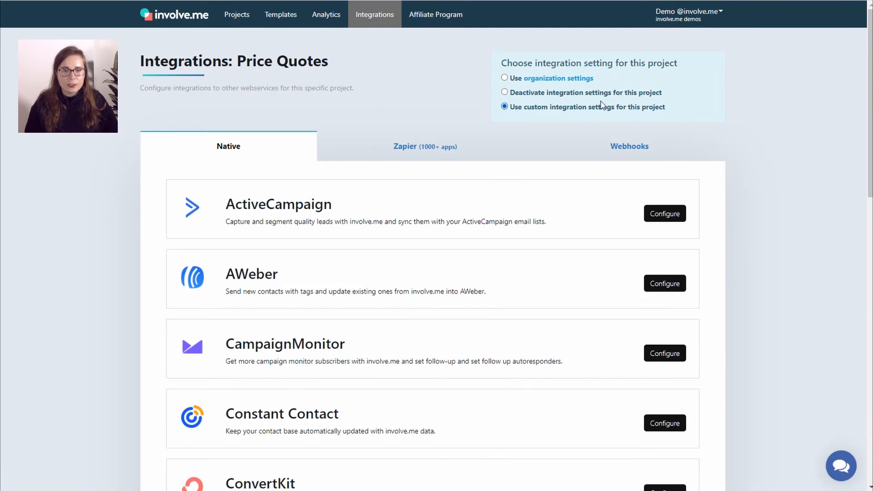
pyautogui.scroll(-2, 762, 117)
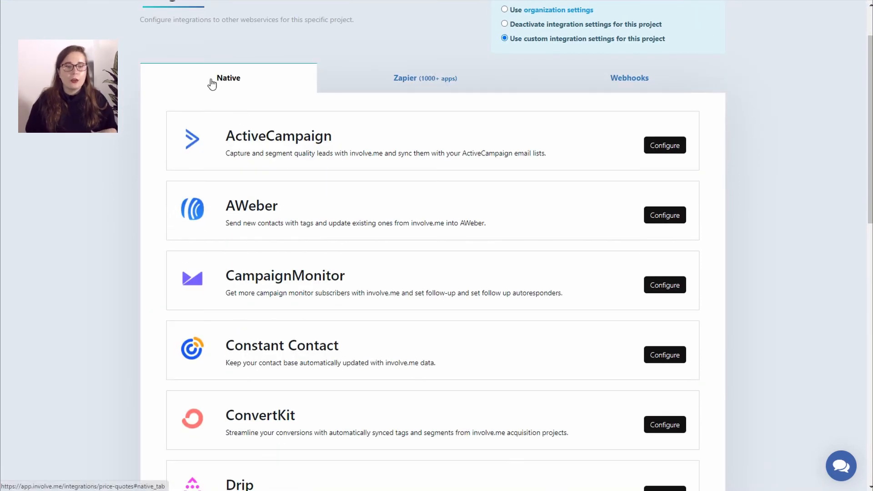
pyautogui.scroll(-10, 382, 163)
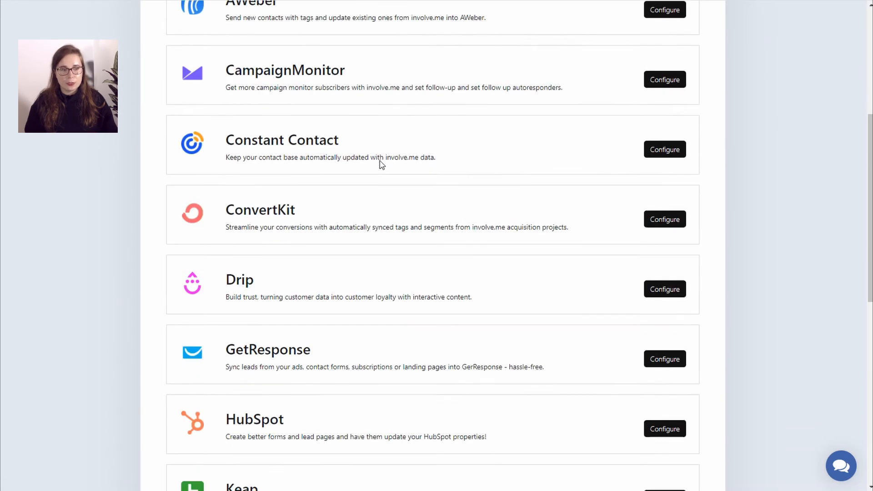
pyautogui.scroll(-5, 379, 165)
pyautogui.scroll(16, 378, 165)
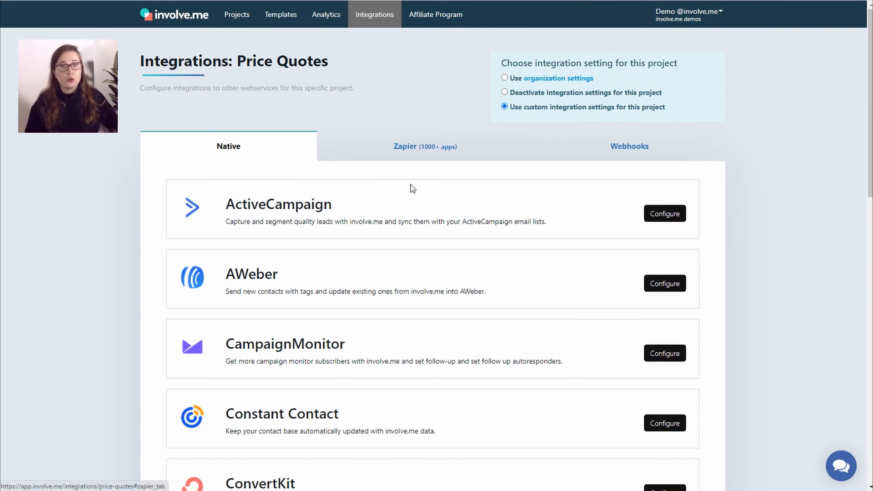
pyautogui.scroll(-5, 426, 219)
# - Look through the Zapier and Webhooks integration tabs, then return to the Native list
pyautogui.scroll(5, 428, 220)
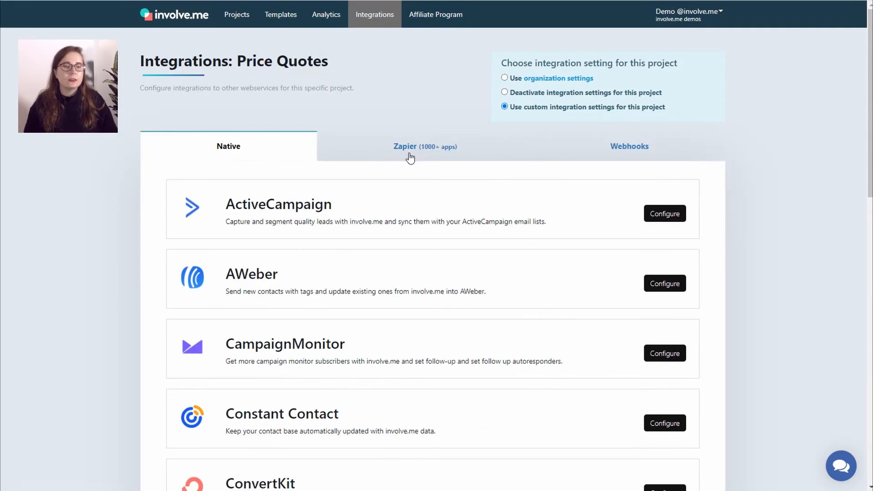
pyautogui.click(409, 156)
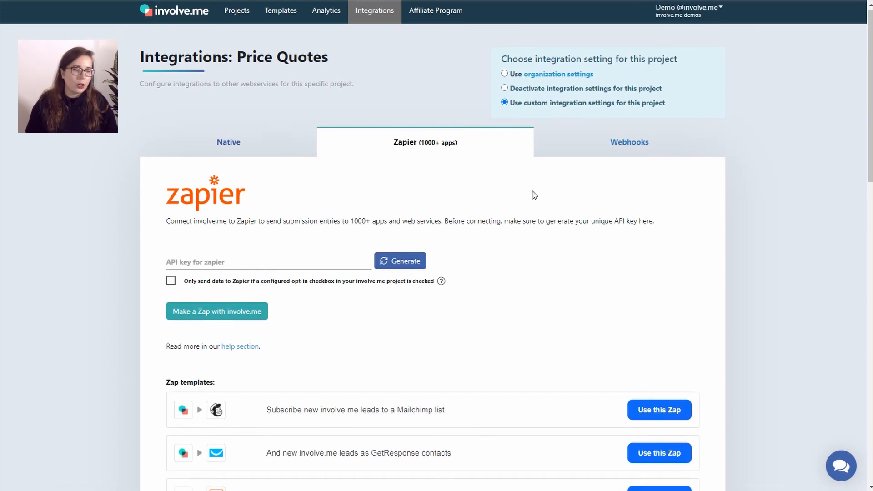
pyautogui.scroll(-15, 534, 196)
pyautogui.scroll(15, 534, 195)
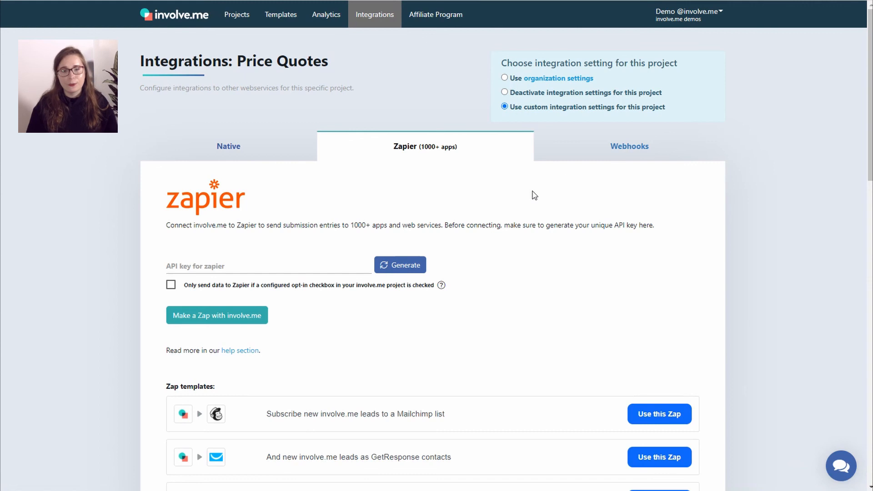
pyautogui.click(629, 154)
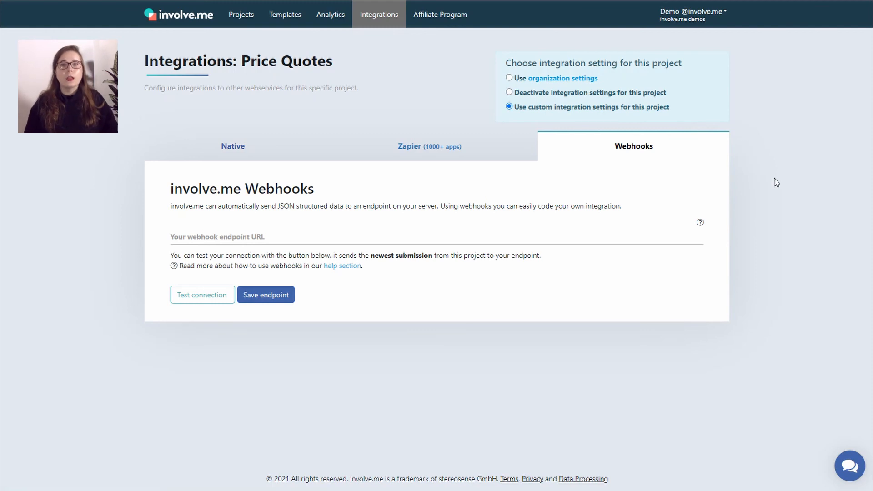
pyautogui.click(228, 153)
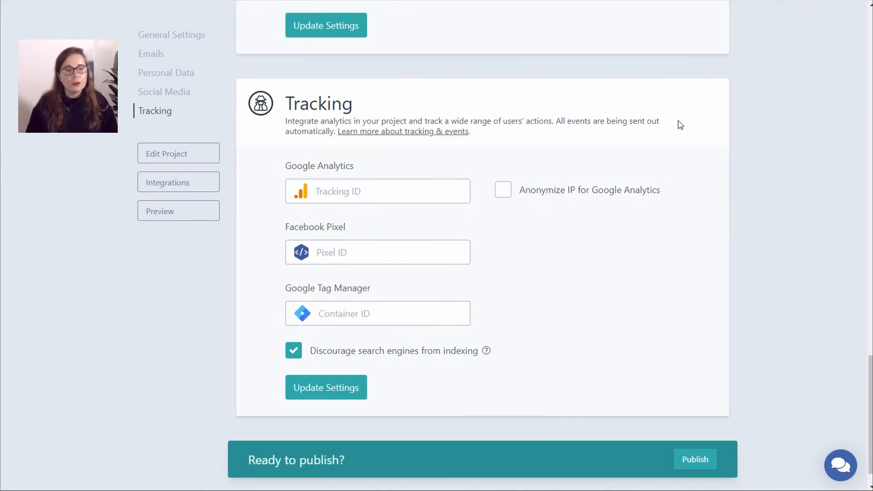
# - Publish the Price Quotes funnel from the 'Ready to publish?' bar and confirm with 'Publish now'
pyautogui.click(686, 459)
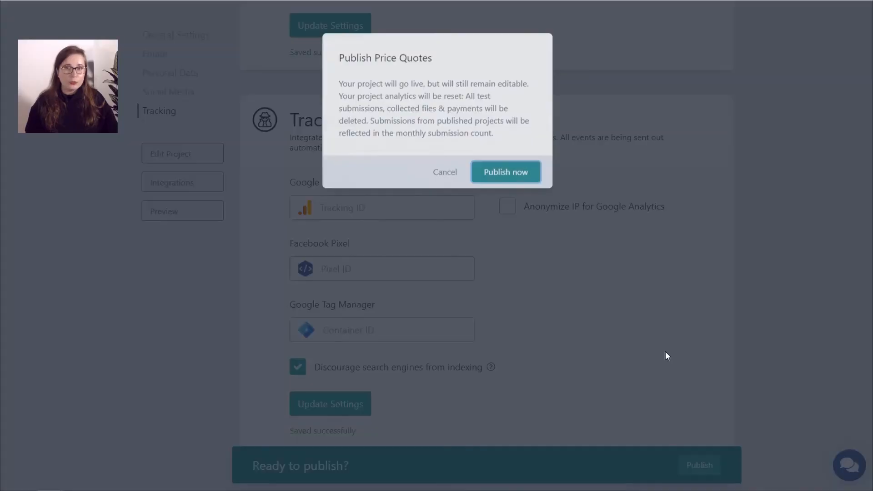
pyautogui.click(502, 167)
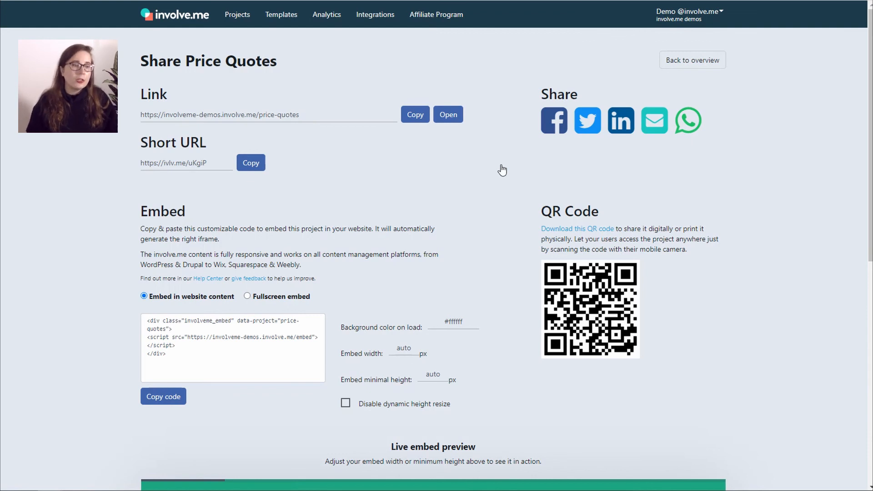
# - Highlight the public link and short URL, then select and copy the whole embed code
pyautogui.moveTo(141, 115); pyautogui.dragTo(321, 106)
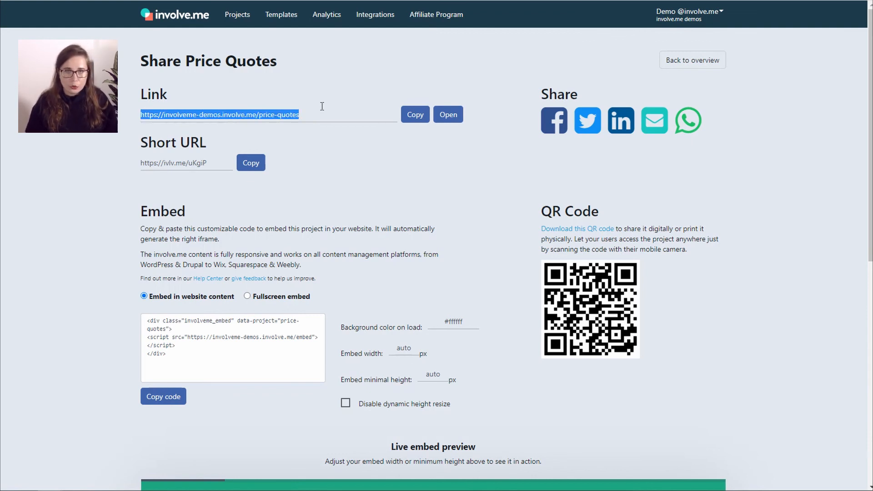
pyautogui.moveTo(136, 163); pyautogui.dragTo(209, 161)
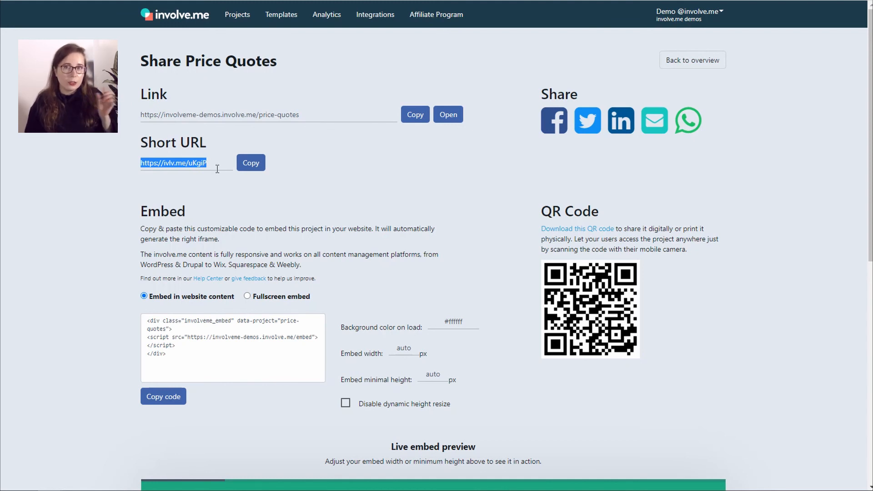
pyautogui.scroll(-2, 218, 169)
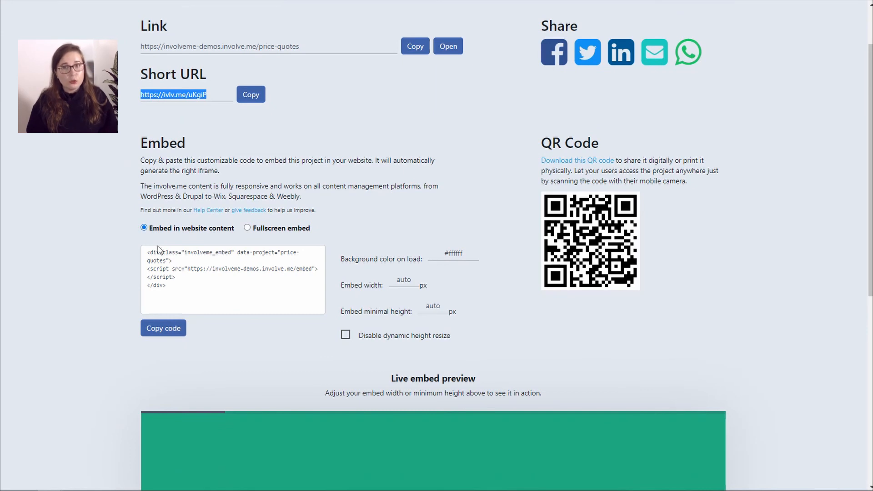
pyautogui.click(148, 265)
pyautogui.hotkey('ctrl', 'a')
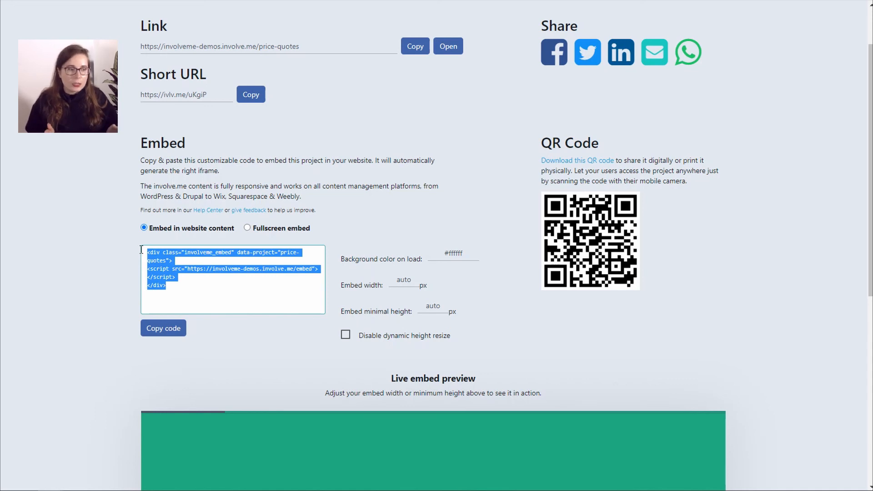
pyautogui.click(166, 334)
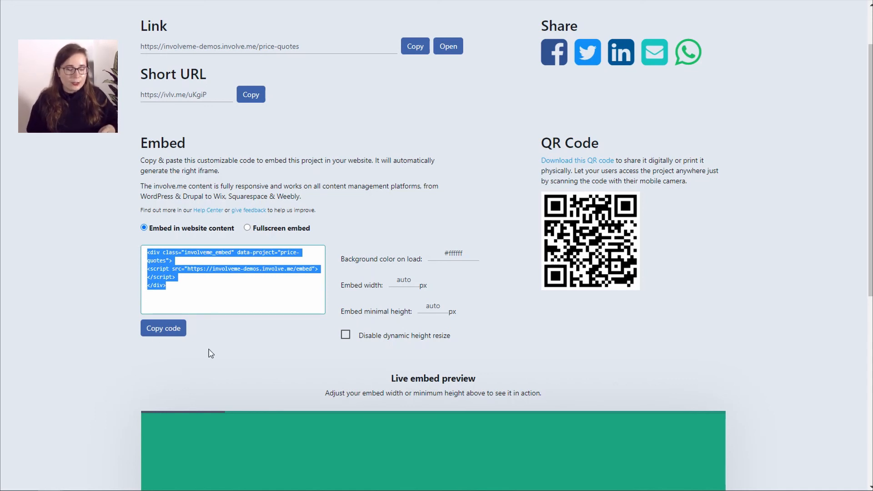
pyautogui.click(162, 334)
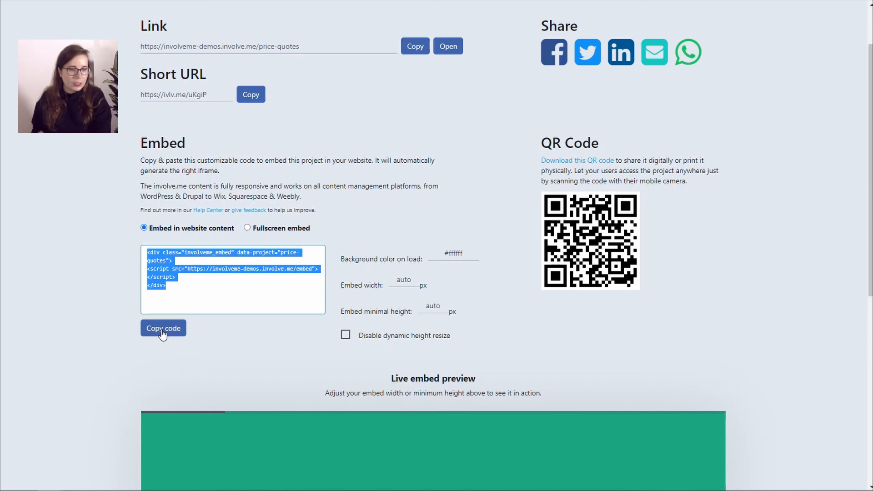
pyautogui.scroll(-4, 547, 267)
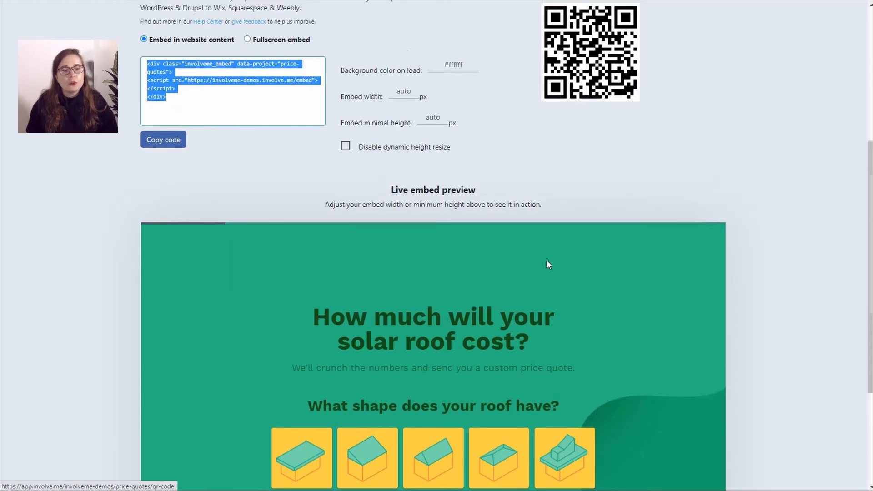
pyautogui.scroll(3, 548, 264)
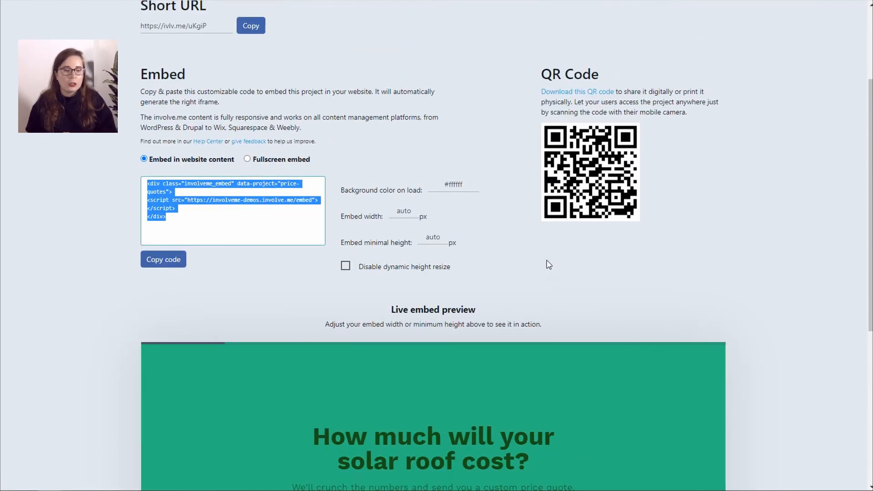
pyautogui.scroll(-5, 715, 52)
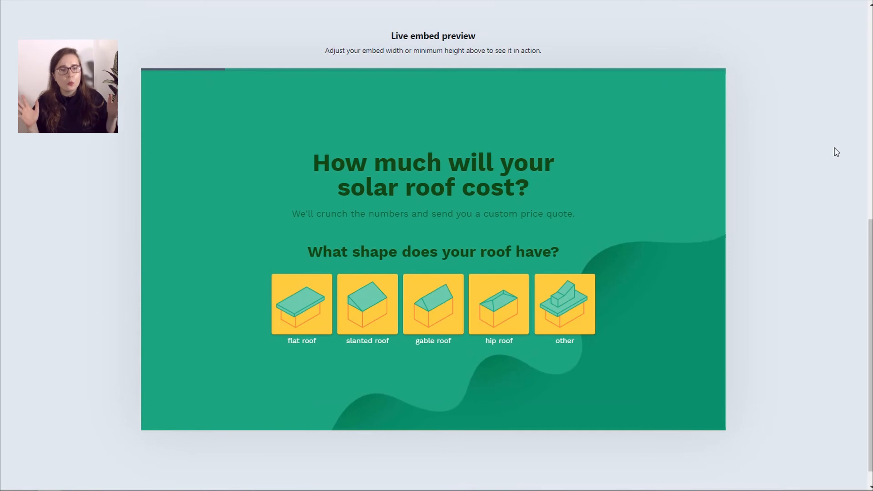
pyautogui.scroll(3, 662, 152)
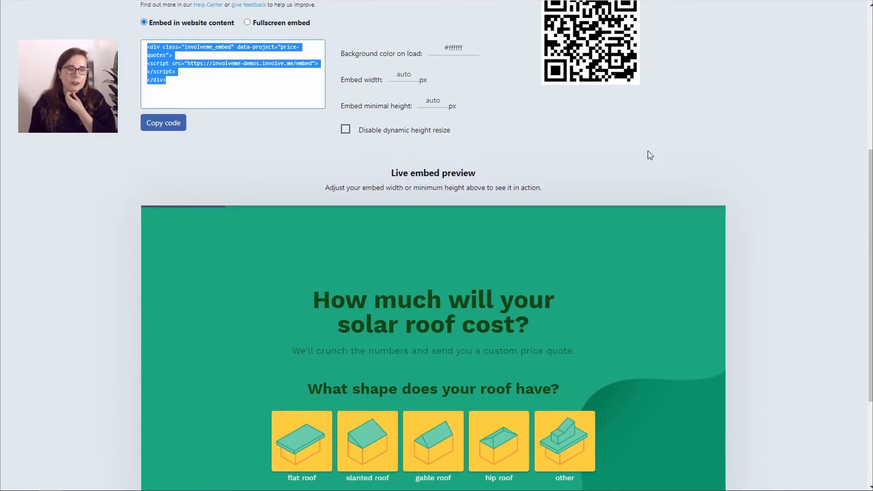
pyautogui.click(346, 130)
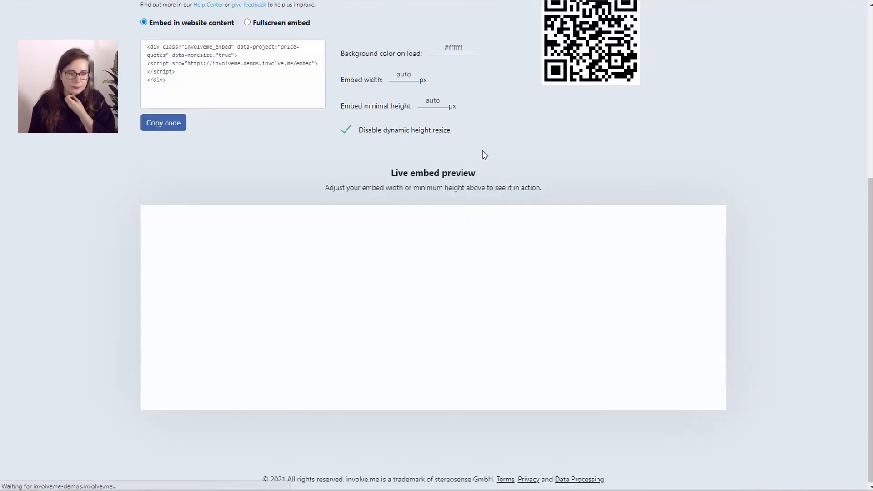
pyautogui.scroll(-4, 721, 295)
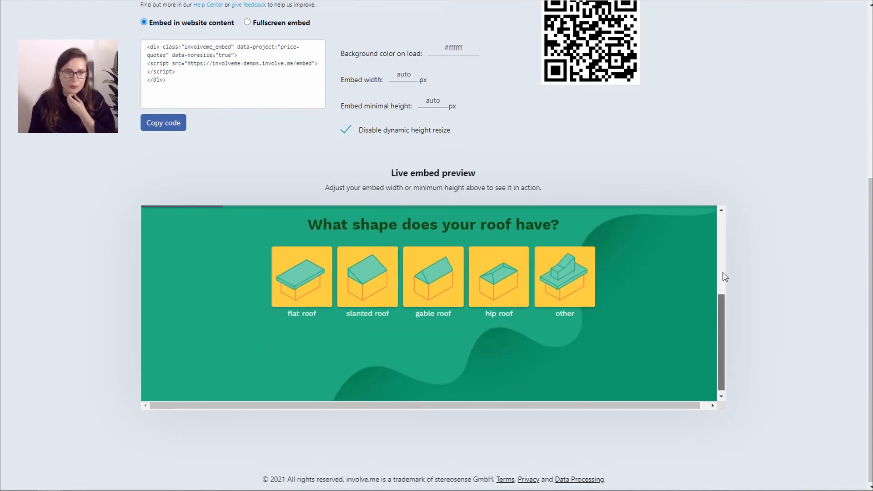
pyautogui.scroll(4, 723, 275)
pyautogui.click(344, 133)
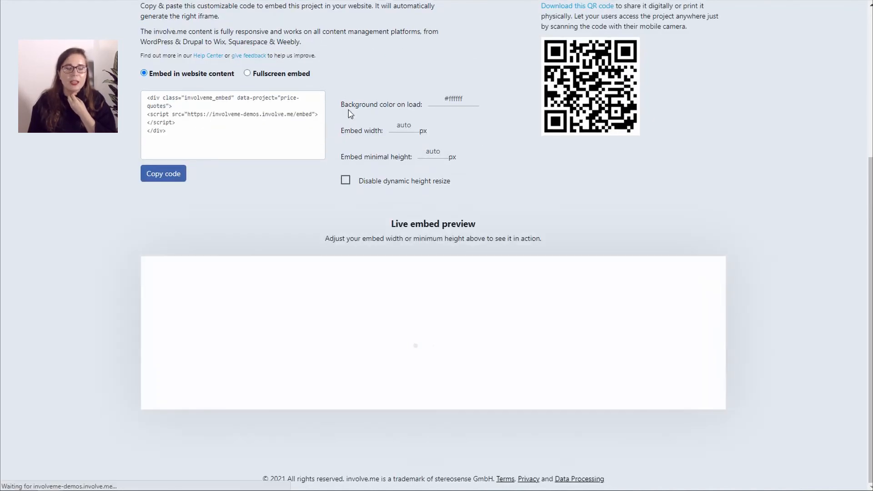
pyautogui.scroll(2, 493, 149)
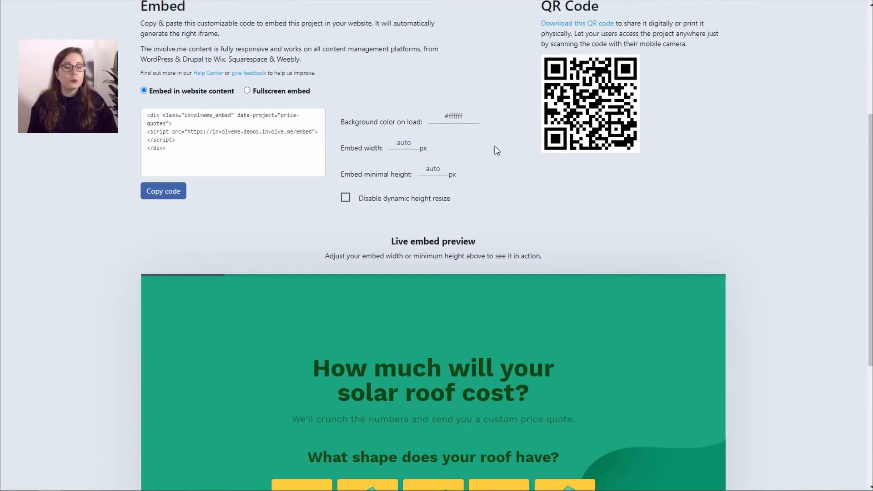
pyautogui.scroll(-5, 518, 157)
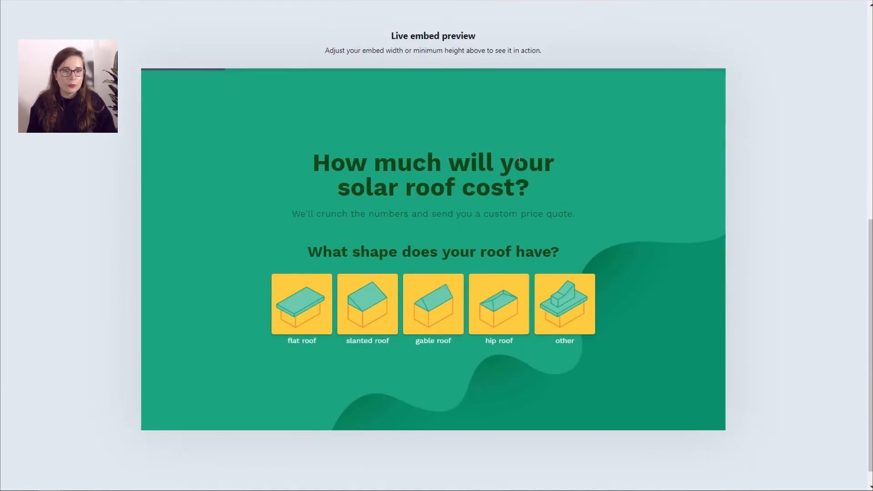
pyautogui.scroll(7, 519, 157)
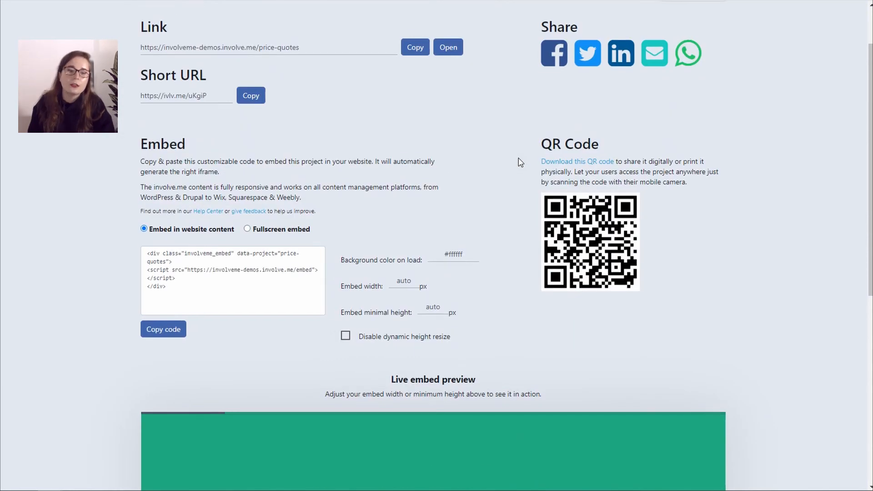
pyautogui.scroll(2, 520, 162)
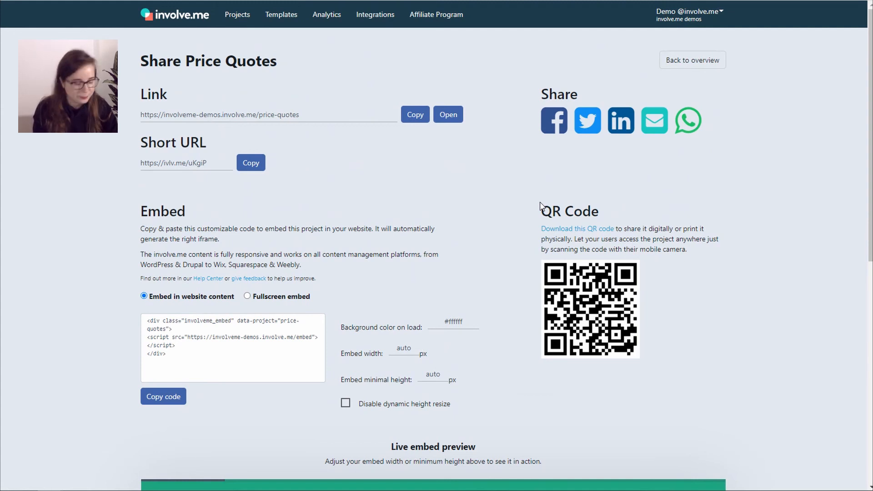
pyautogui.scroll(-9, 540, 205)
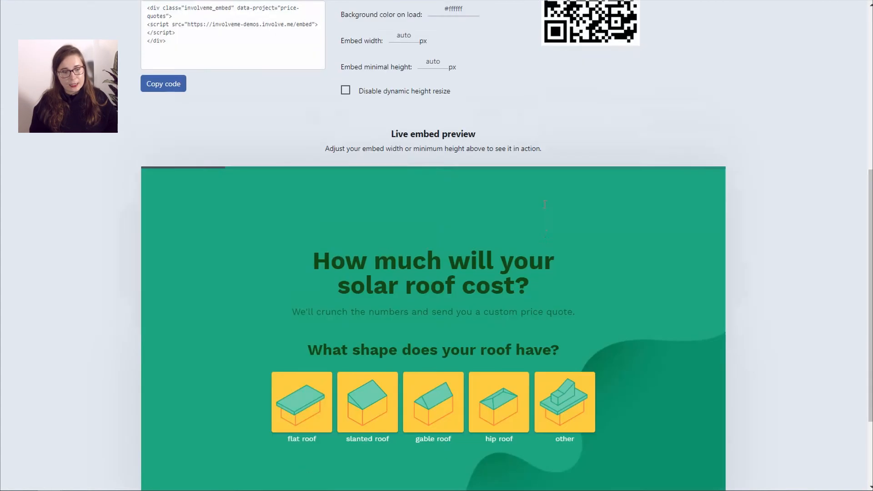